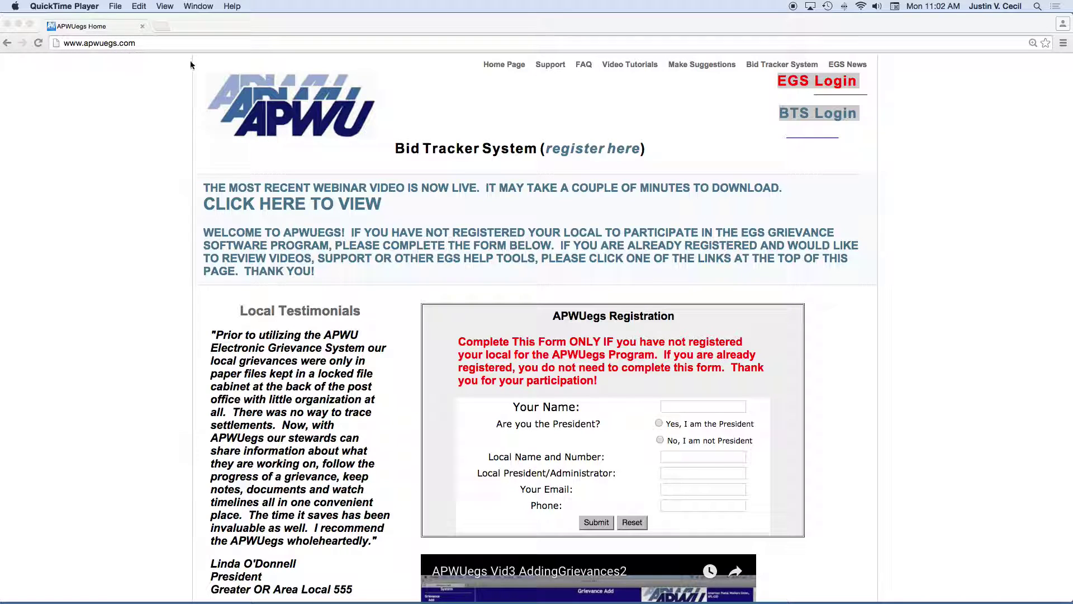
View the Bid Tracker System registration page on the APWUegs website.
{"action": "left_click", "coordinate": [758, 153]}
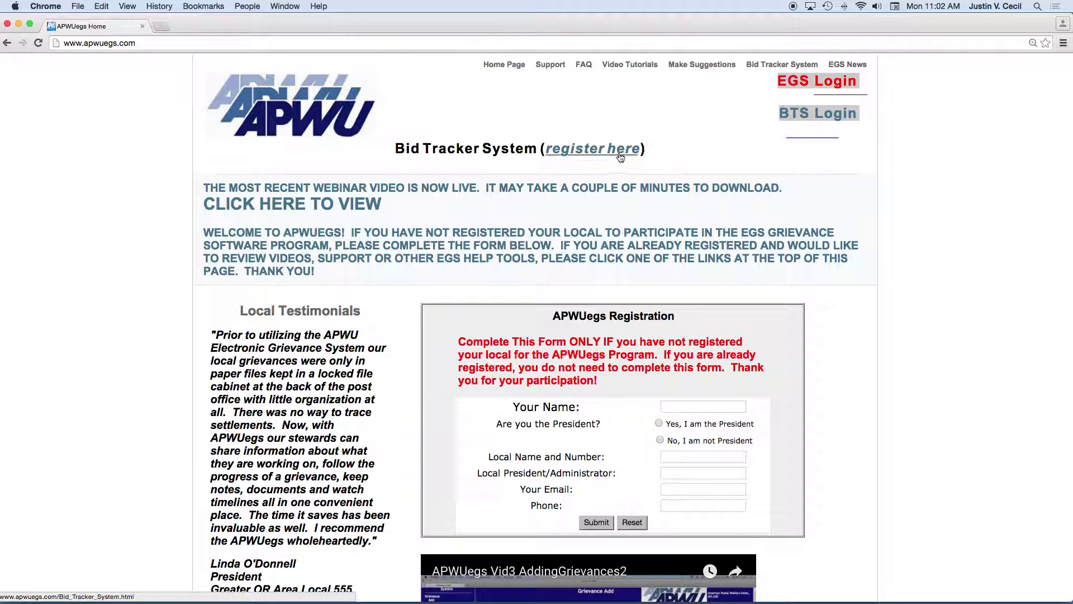
{"action": "left_click", "coordinate": [591, 150]}
{"action": "scroll", "coordinate": [530, 205], "scroll_direction": "down", "scroll_amount": 2}
{"action": "scroll", "coordinate": [530, 206], "scroll_direction": "up", "scroll_amount": 2}
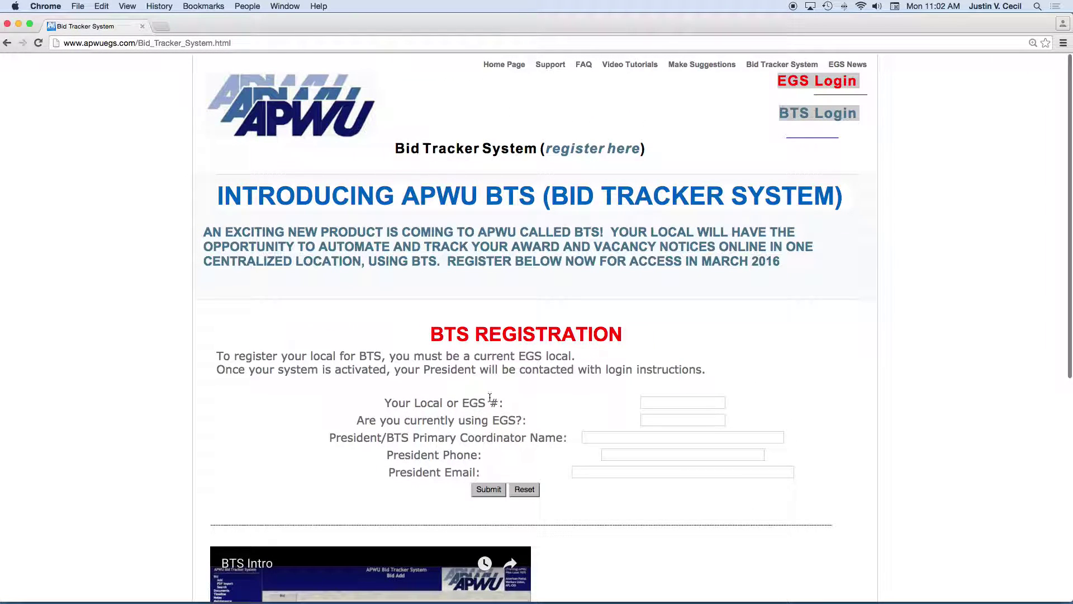
Log on to the Bid Tracker with the User ID and password, then zoom the page to 175%.
{"action": "left_click", "coordinate": [816, 117]}
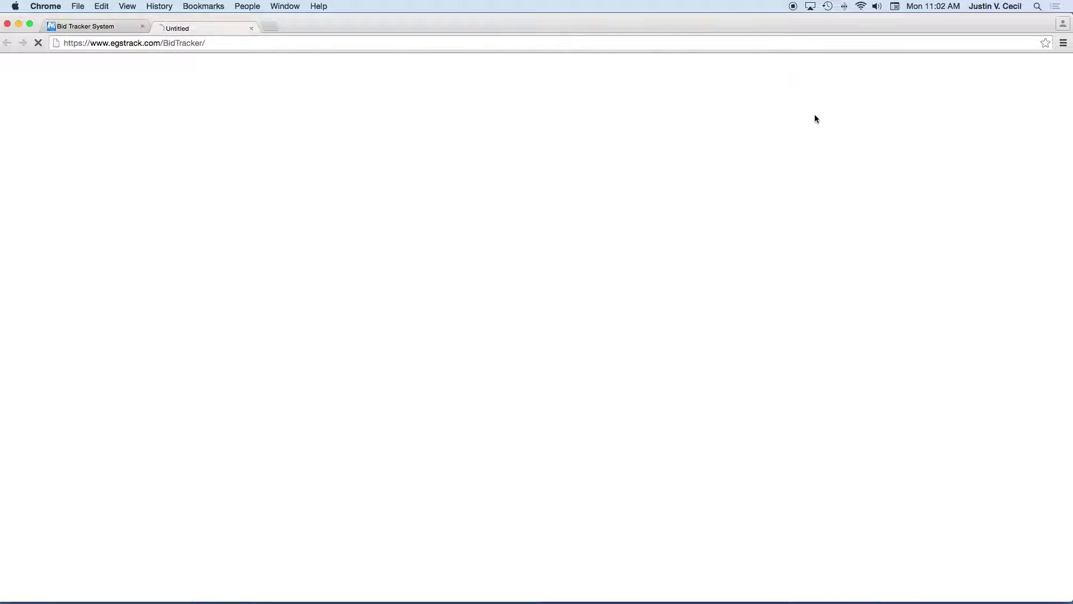
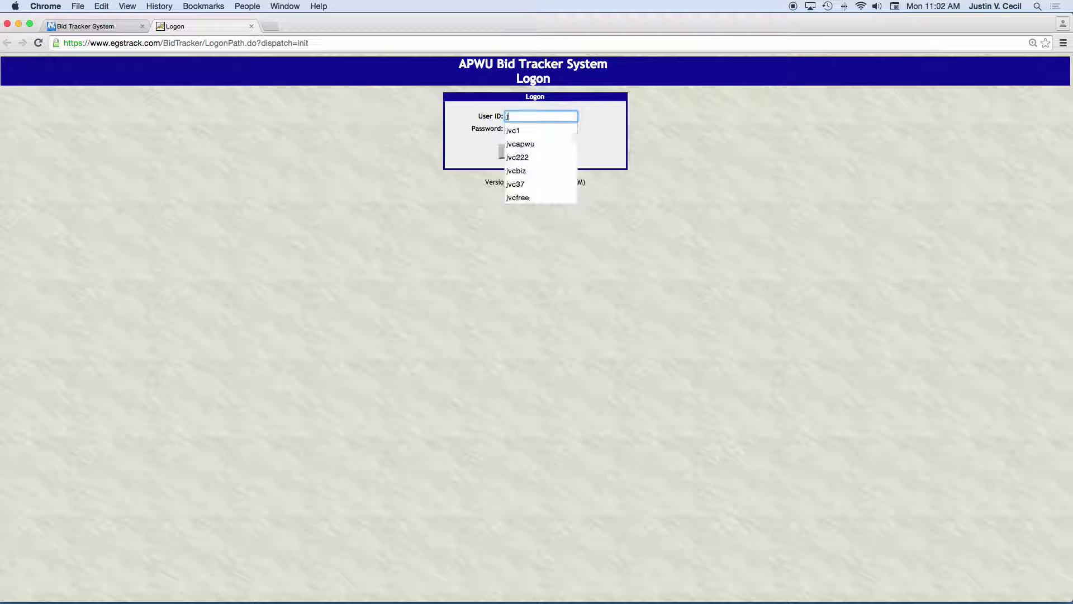
{"action": "key", "text": "Tab"}
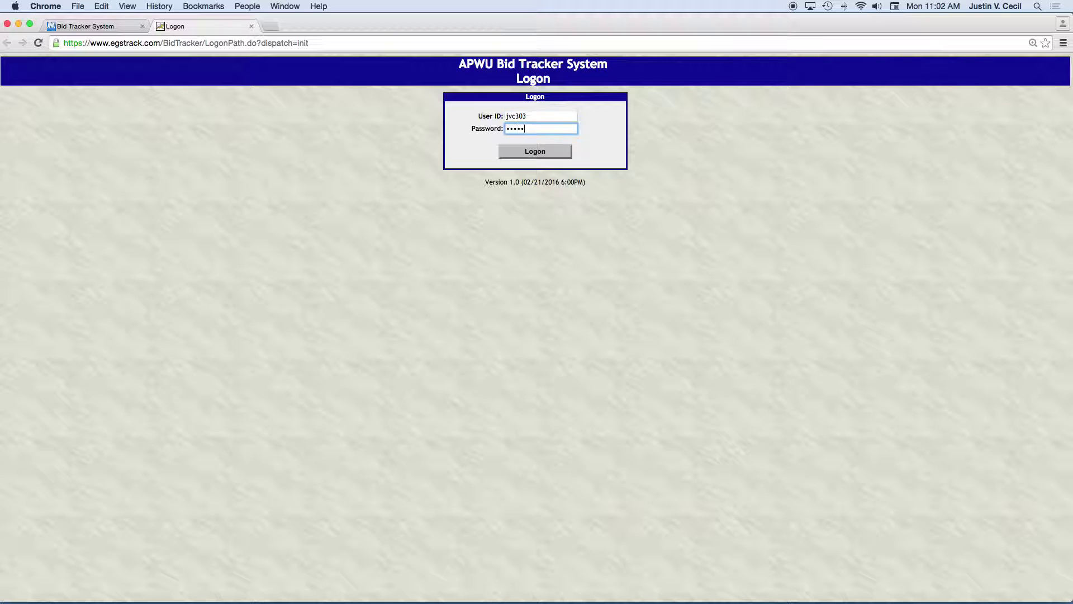
{"action": "key", "text": "Return"}
{"action": "key", "text": "super+equal"}
{"action": "key", "text": "super+equal"}
{"action": "key", "text": "super+equal"}
{"action": "key", "text": "super+equal"}
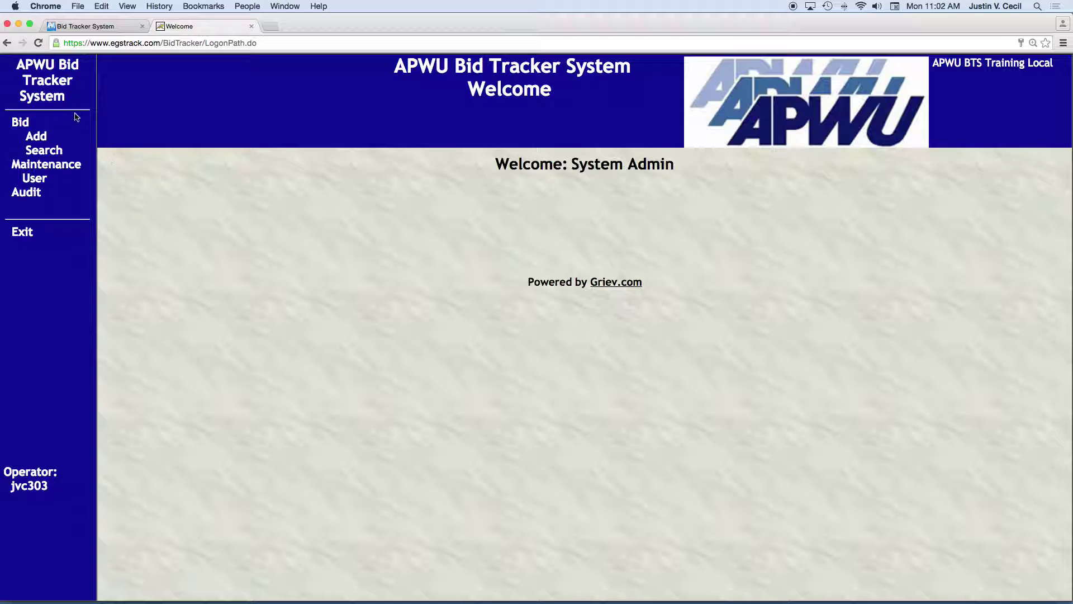
{"action": "left_click", "coordinate": [35, 137]}
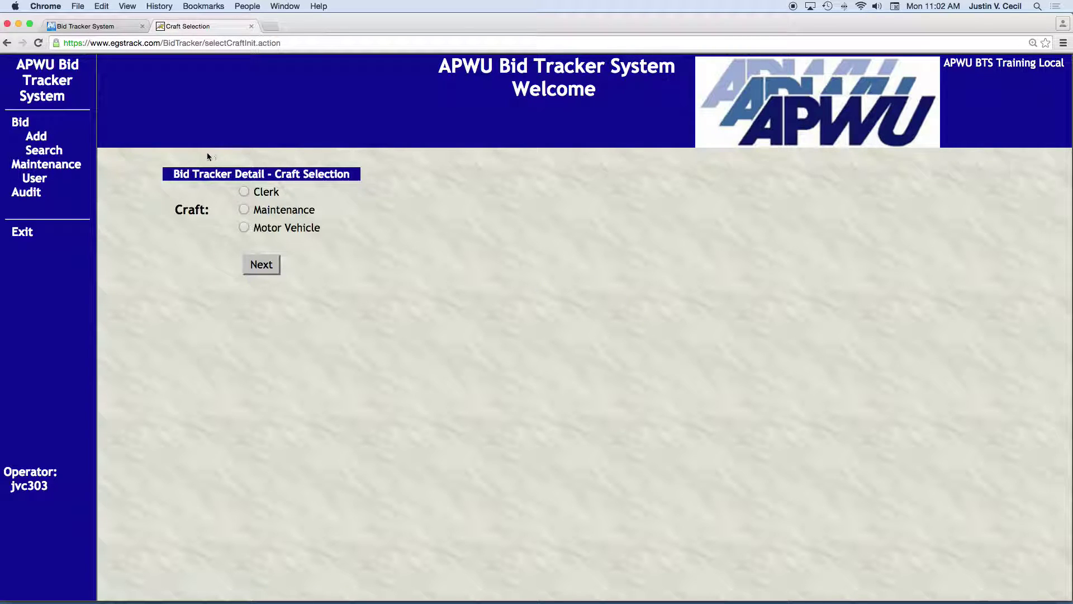
Start a Clerk bid with Posting Number 23456 and Request Date 02/09/2016.
{"action": "left_click", "coordinate": [244, 192]}
{"action": "left_click", "coordinate": [261, 265]}
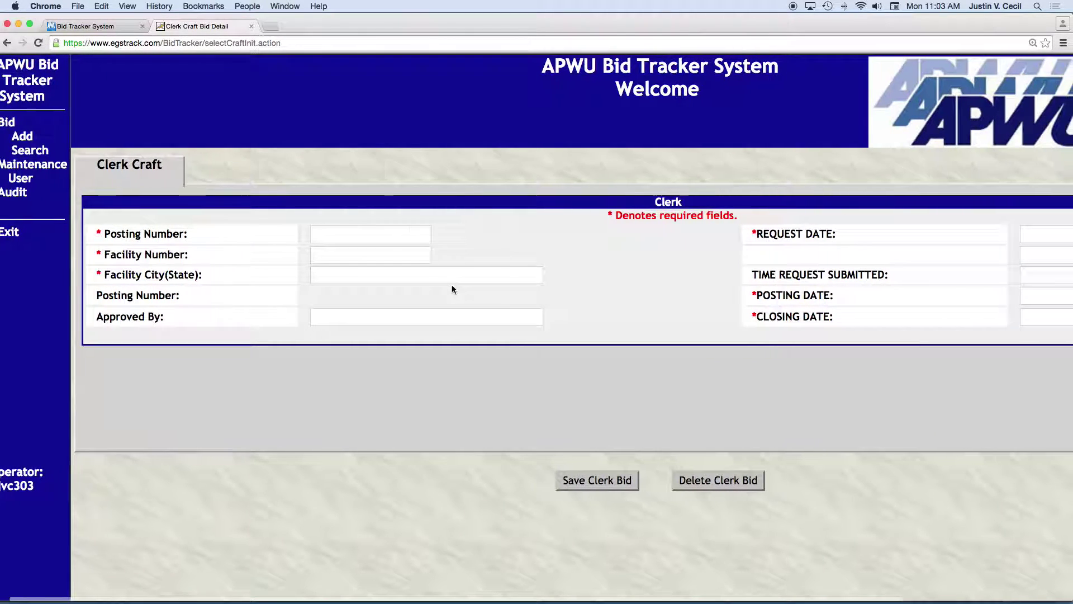
{"action": "scroll", "coordinate": [451, 285], "scroll_direction": "right", "scroll_amount": 2}
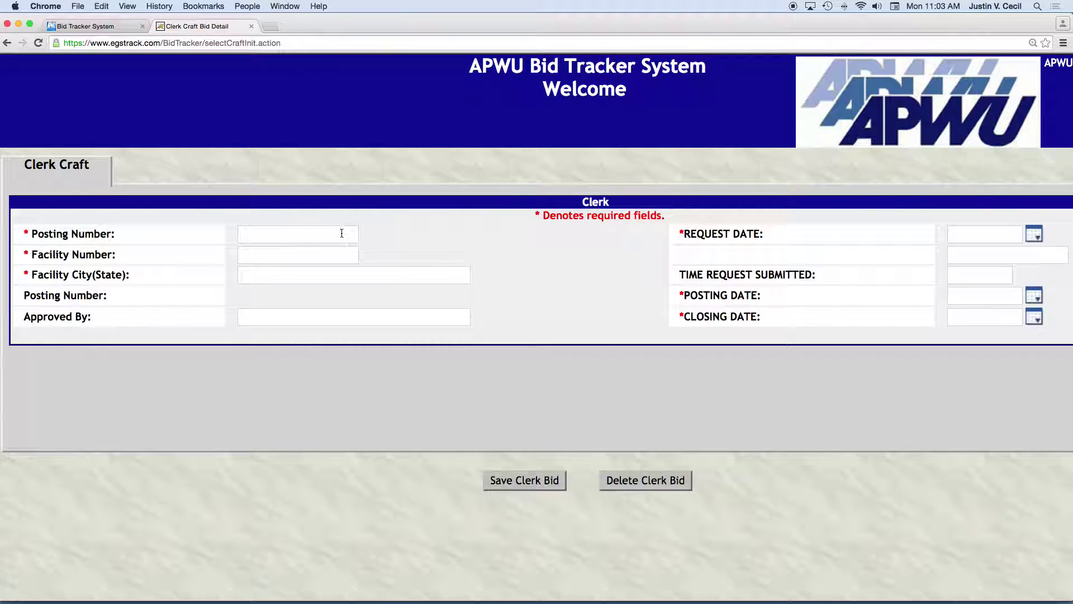
{"action": "left_click", "coordinate": [289, 235]}
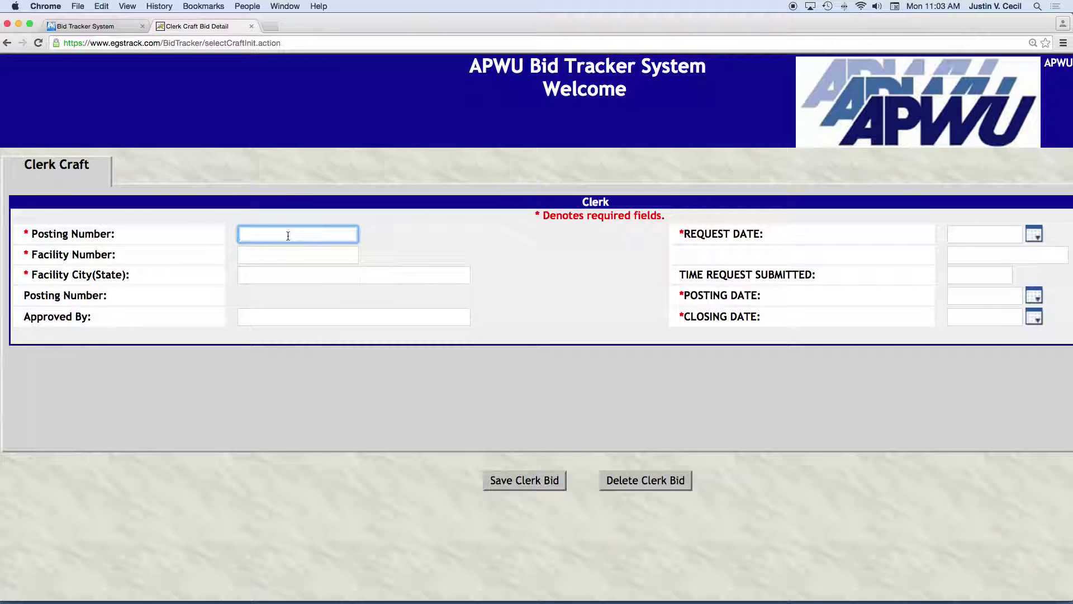
{"action": "type", "text": "23456"}
{"action": "key", "text": "Tab"}
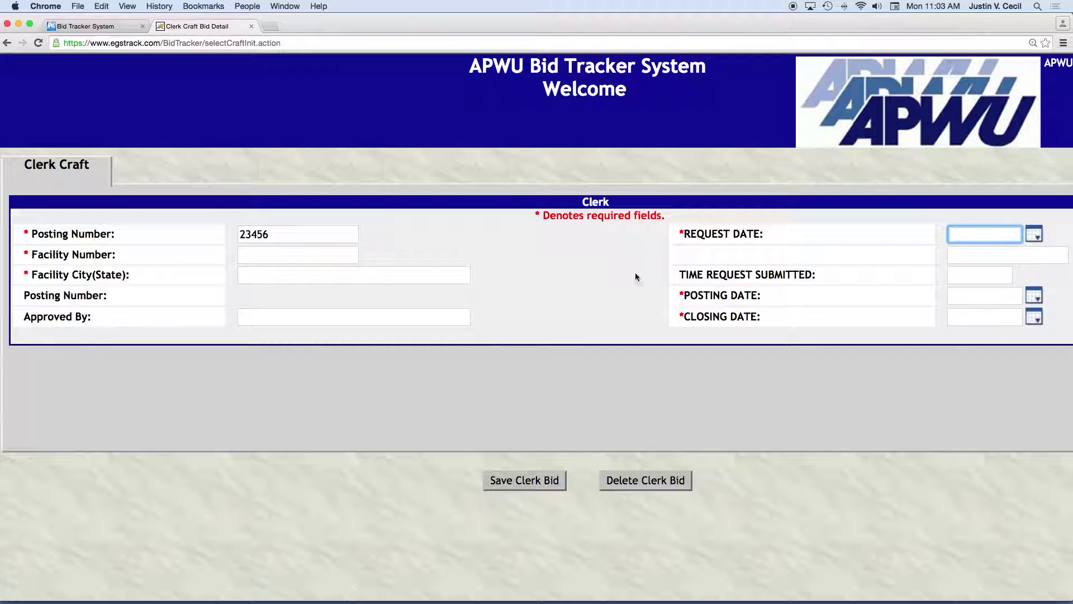
{"action": "left_click", "coordinate": [1033, 233]}
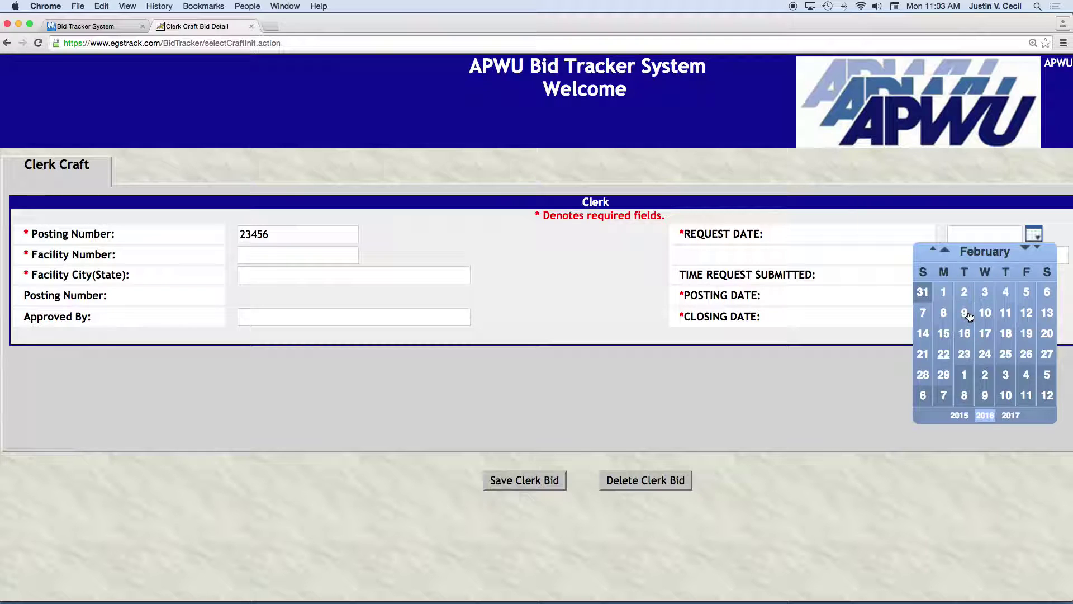
{"action": "left_click", "coordinate": [964, 310]}
Enter Facility Number 12 and code R0206 on the Clerk bid.
{"action": "left_click", "coordinate": [246, 254]}
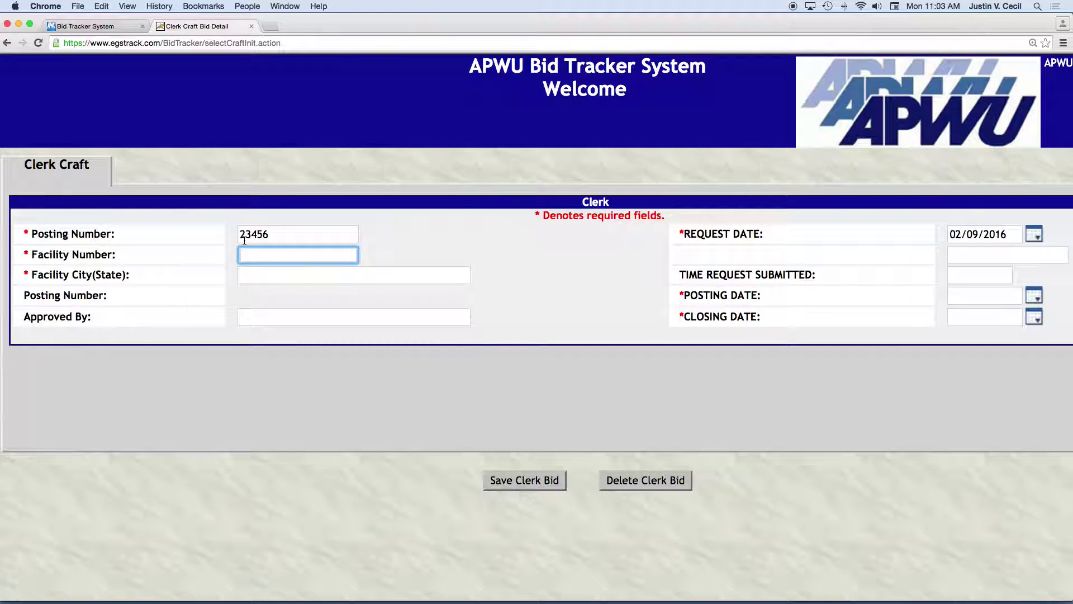
{"action": "type", "text": "12"}
{"action": "key", "text": "Tab"}
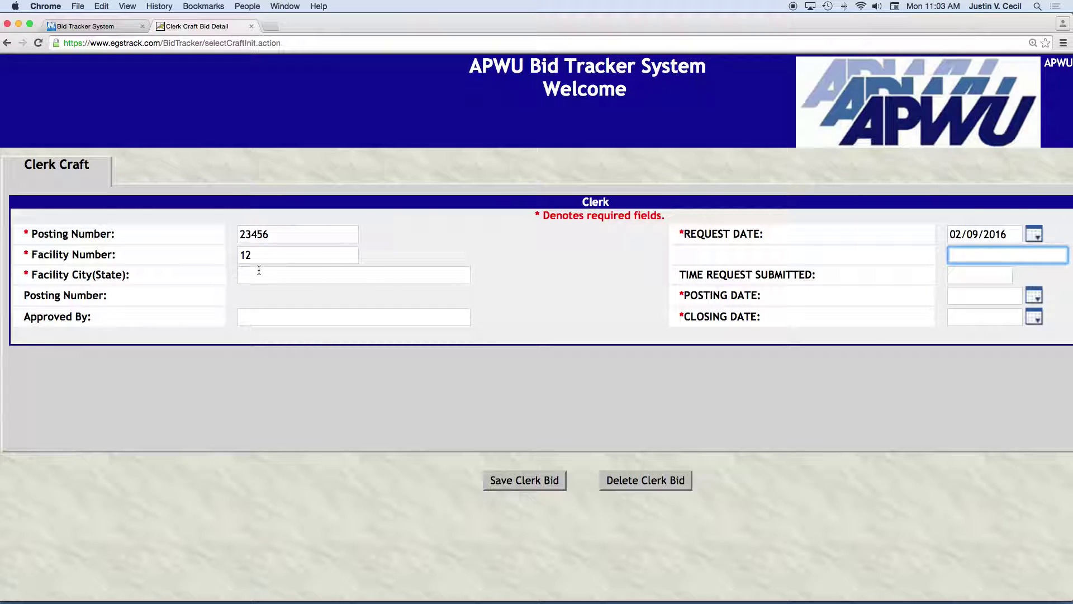
{"action": "type", "text": "R0206"}
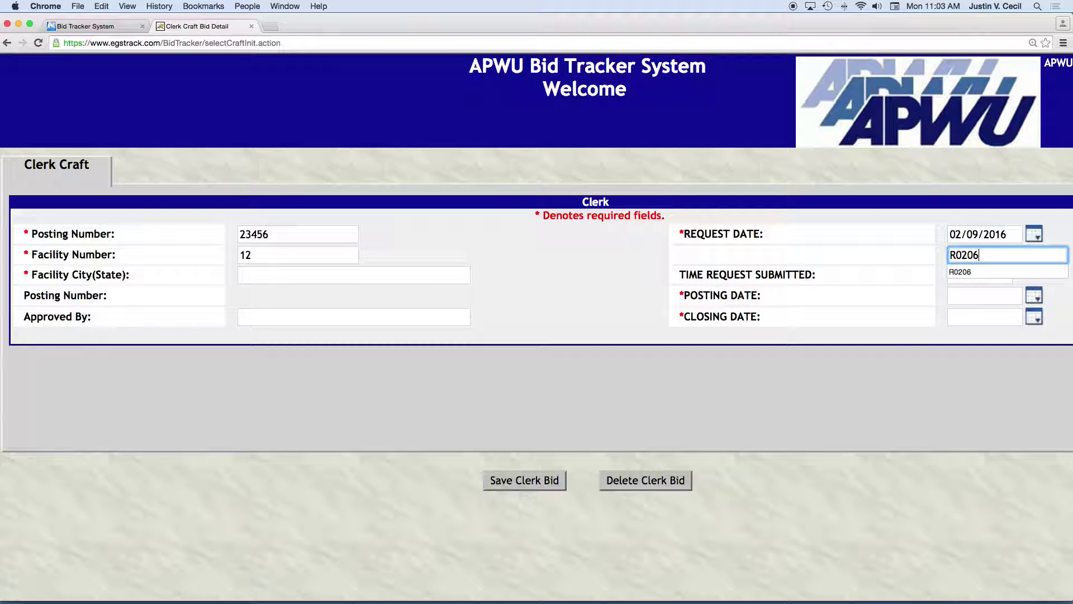
{"action": "left_click", "coordinate": [241, 274]}
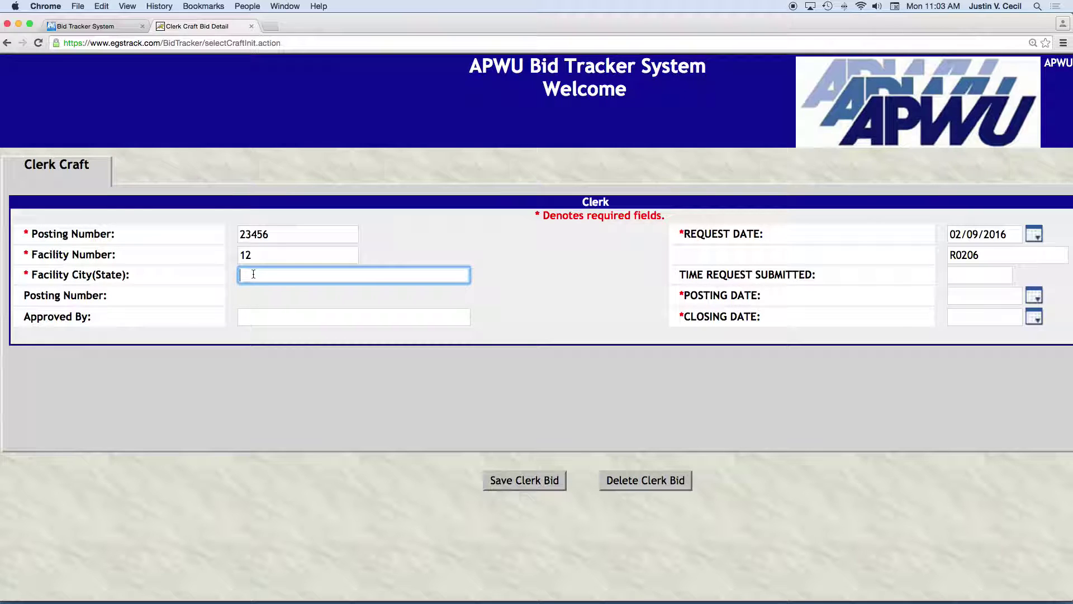
Enter facility city Las Vegas, NV, time submitted 10:00:36 and posting date 02/22/2016.
{"action": "type", "text": "Las Vegas, NV"}
{"action": "key", "text": "Tab"}
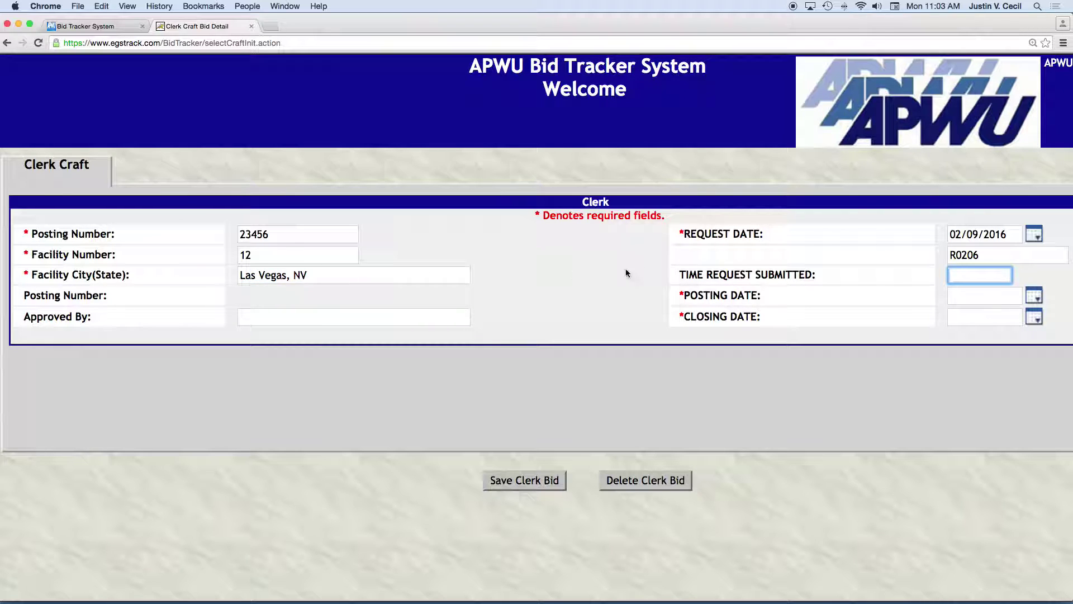
{"action": "type", "text": "10:00:36"}
{"action": "key", "text": "Tab"}
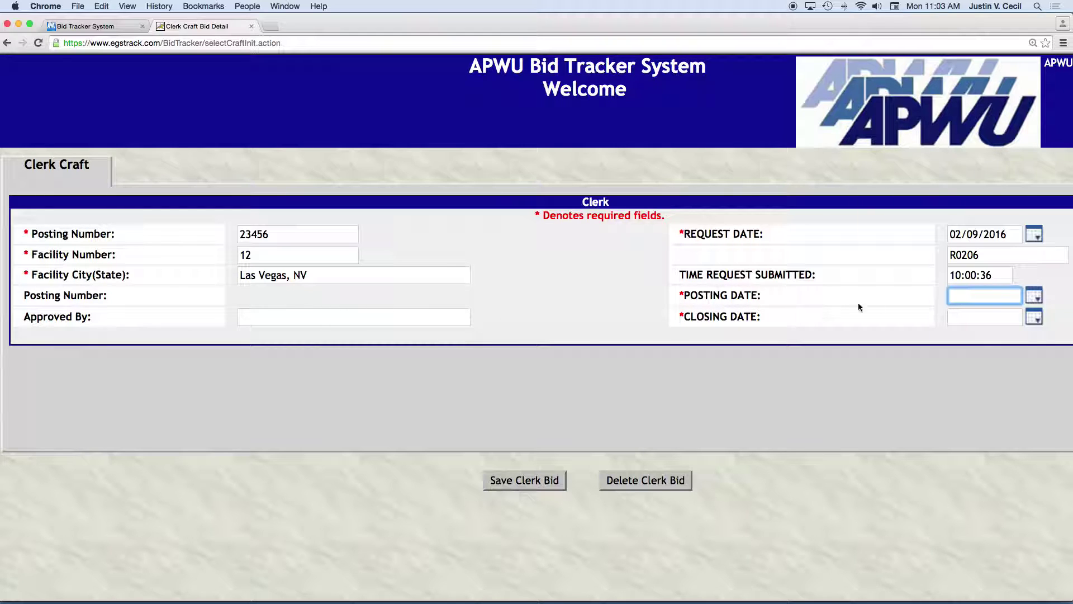
{"action": "left_click", "coordinate": [1037, 296]}
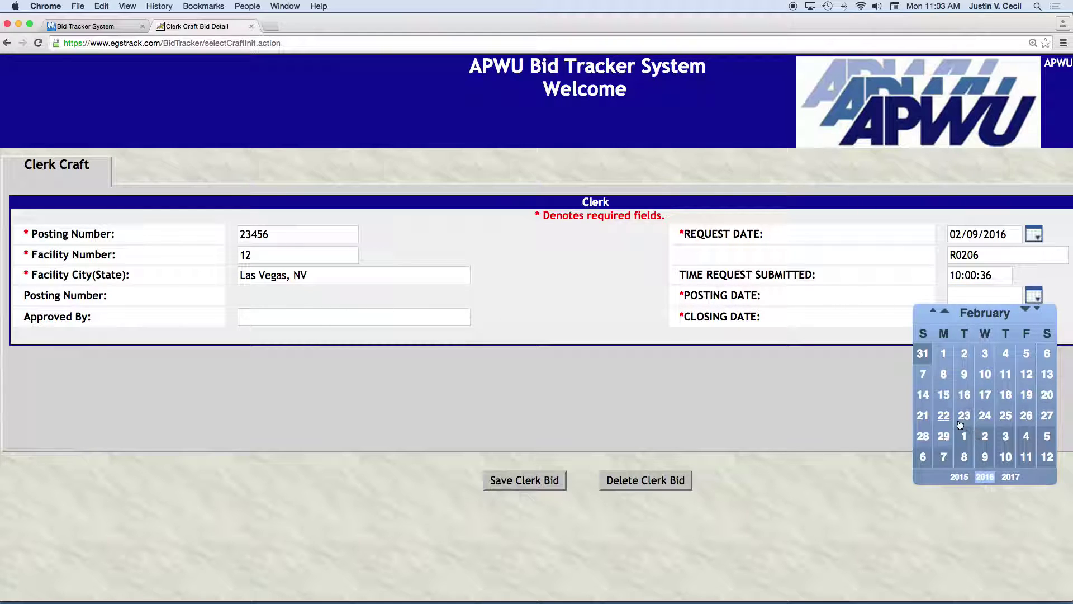
{"action": "left_click", "coordinate": [944, 415]}
Fill in the approver's name, set closing date 02/29/2016, and save the Clerk bid.
{"action": "left_click", "coordinate": [256, 315]}
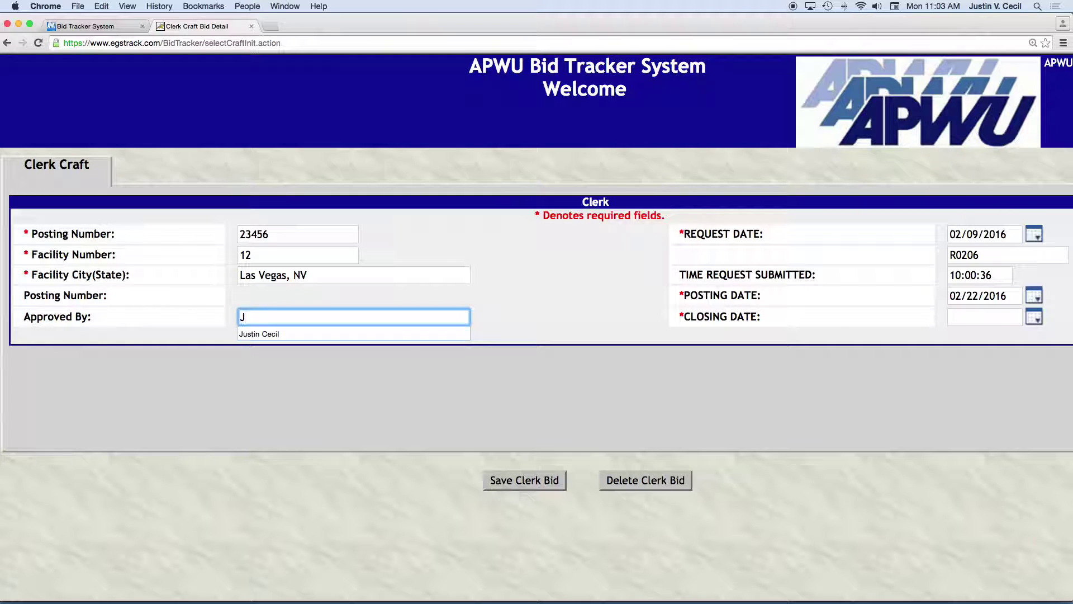
{"action": "key", "text": "Tab"}
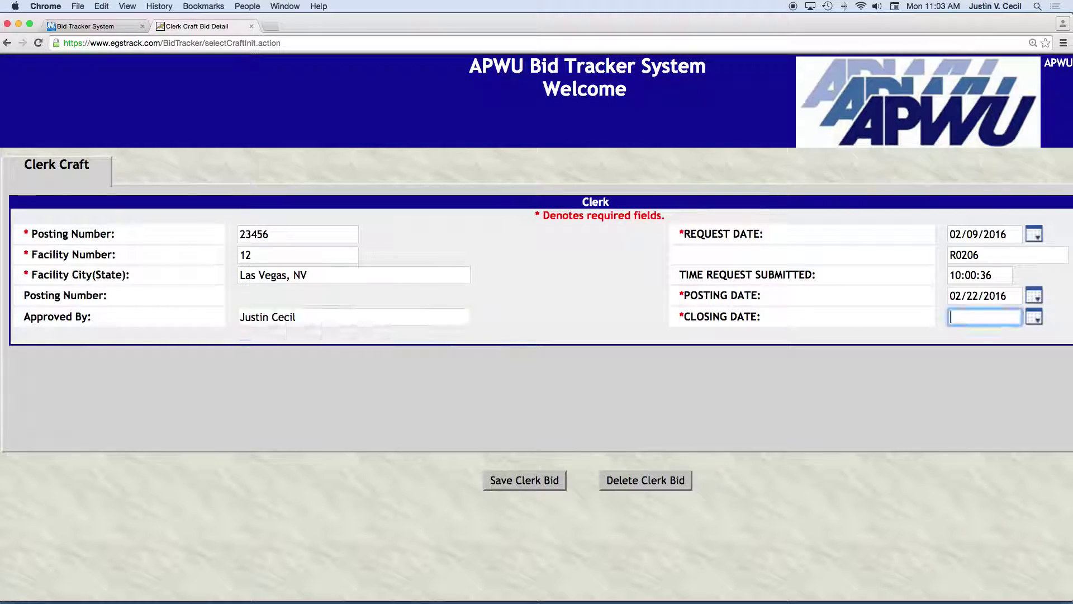
{"action": "left_click", "coordinate": [1034, 317]}
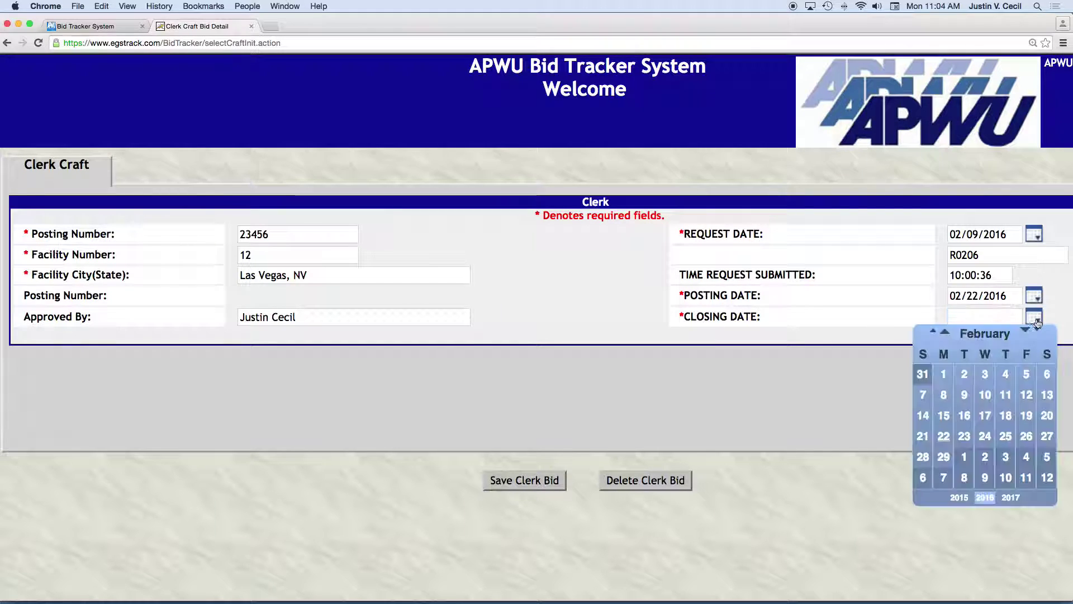
{"action": "left_click", "coordinate": [944, 457]}
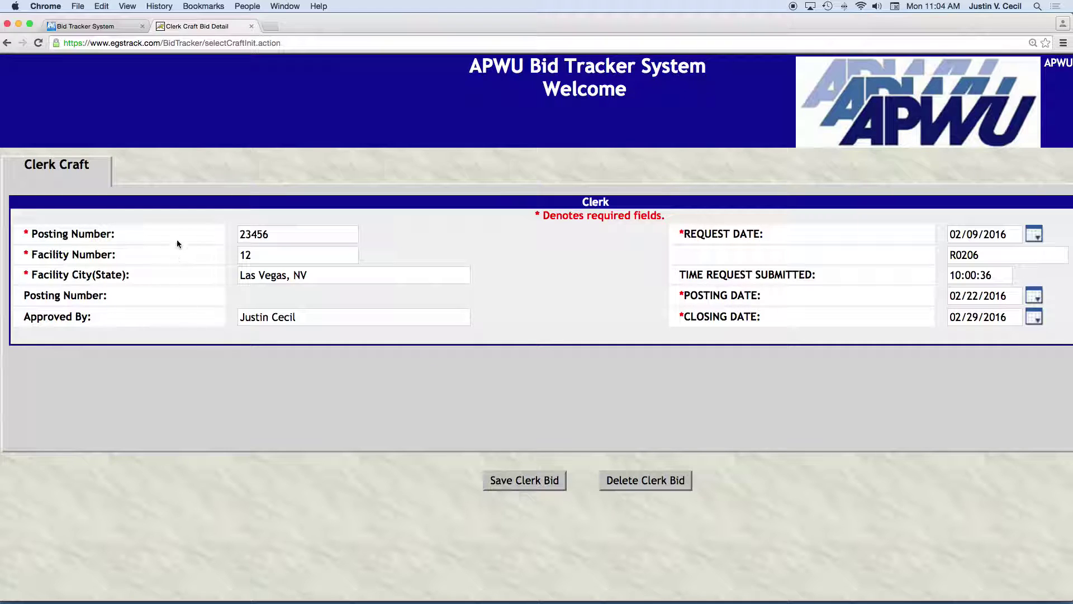
{"action": "left_click", "coordinate": [528, 484]}
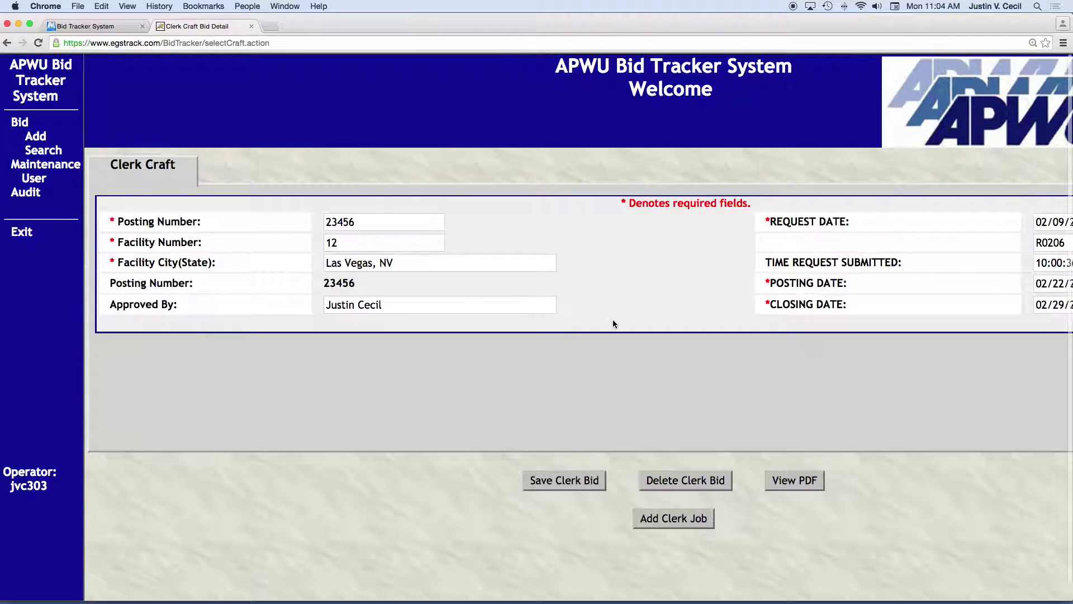
Open a new Clerk Job form from saved bid 23456.
{"action": "scroll", "coordinate": [613, 323], "scroll_direction": "right", "scroll_amount": 2}
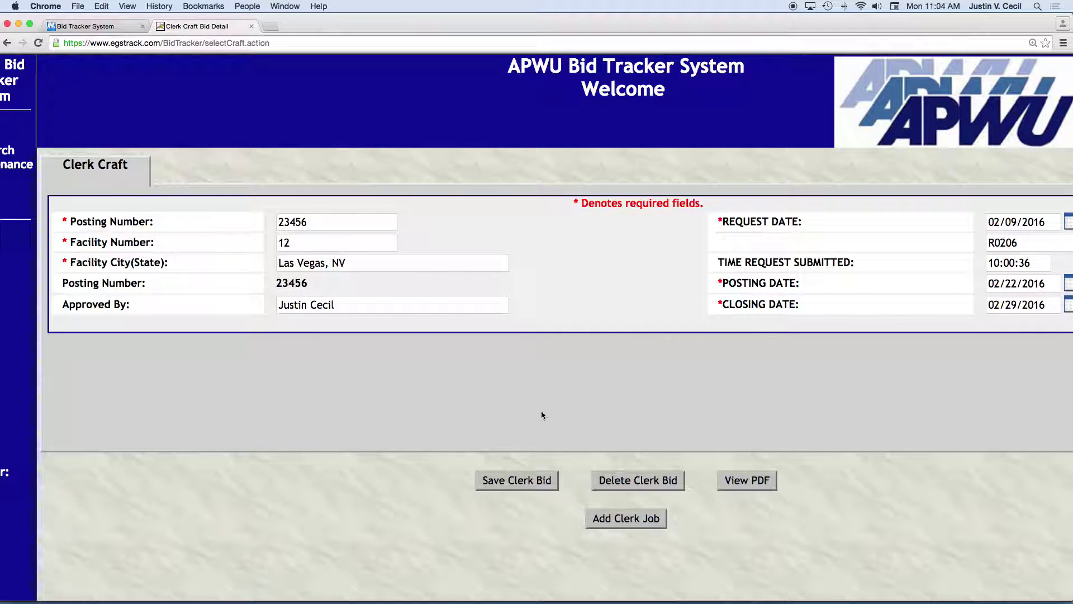
{"action": "left_click", "coordinate": [627, 519]}
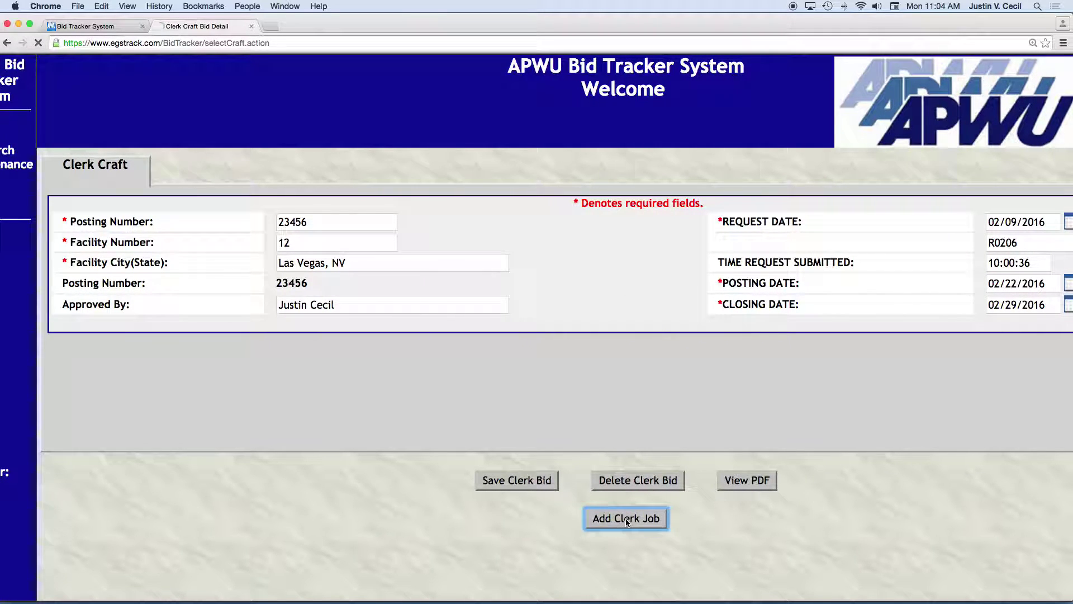
Go through the job slot comments, qualifications, section, work schedule and posting comments fields.
{"action": "scroll", "coordinate": [541, 389], "scroll_direction": "down", "scroll_amount": 5}
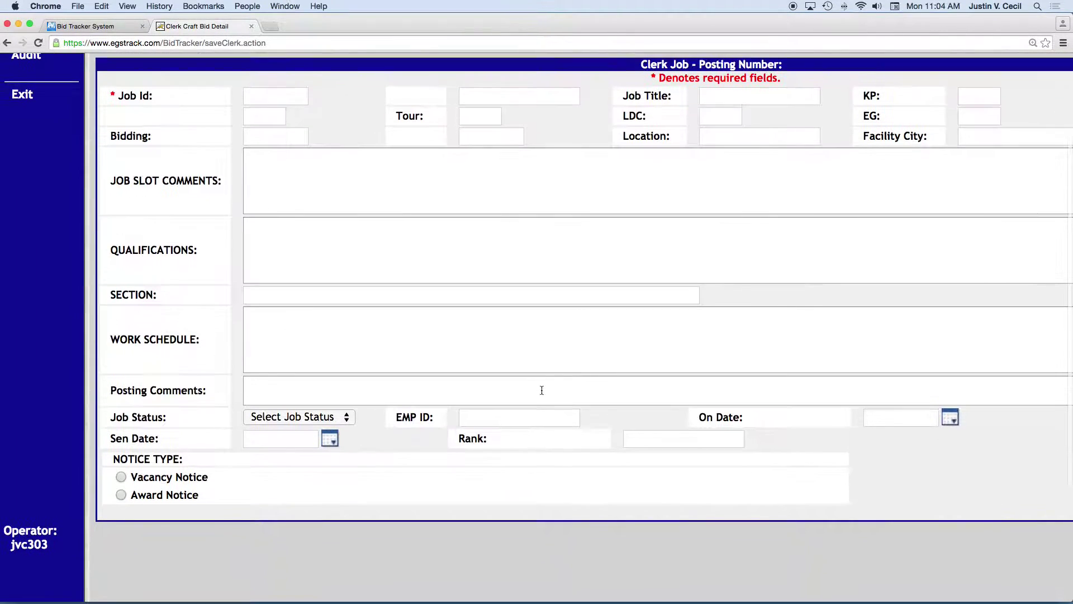
{"action": "scroll", "coordinate": [541, 390], "scroll_direction": "right", "scroll_amount": 2}
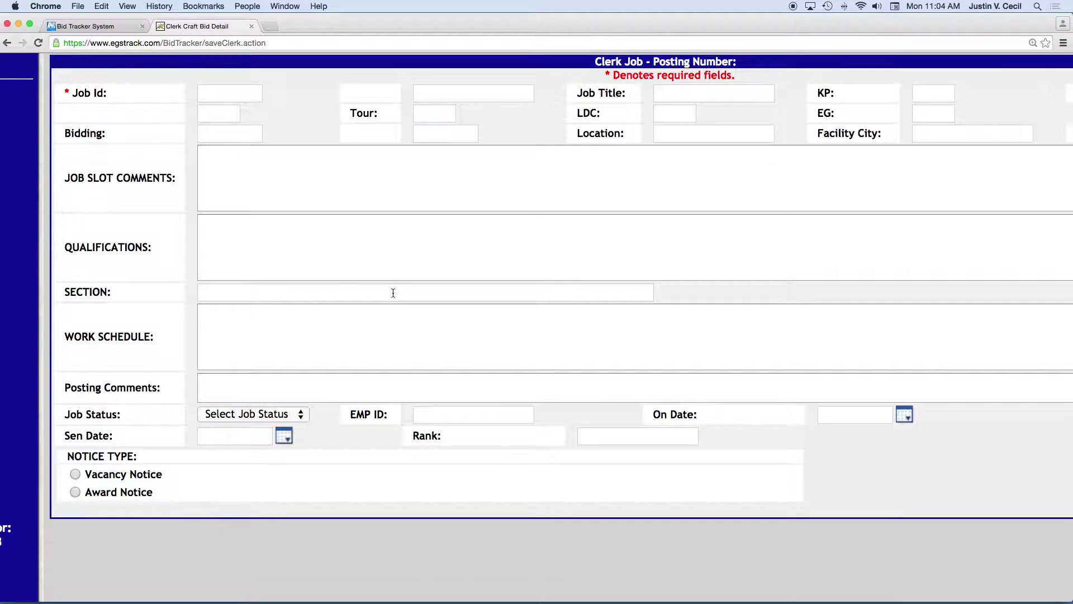
{"action": "scroll", "coordinate": [388, 290], "scroll_direction": "right", "scroll_amount": 1}
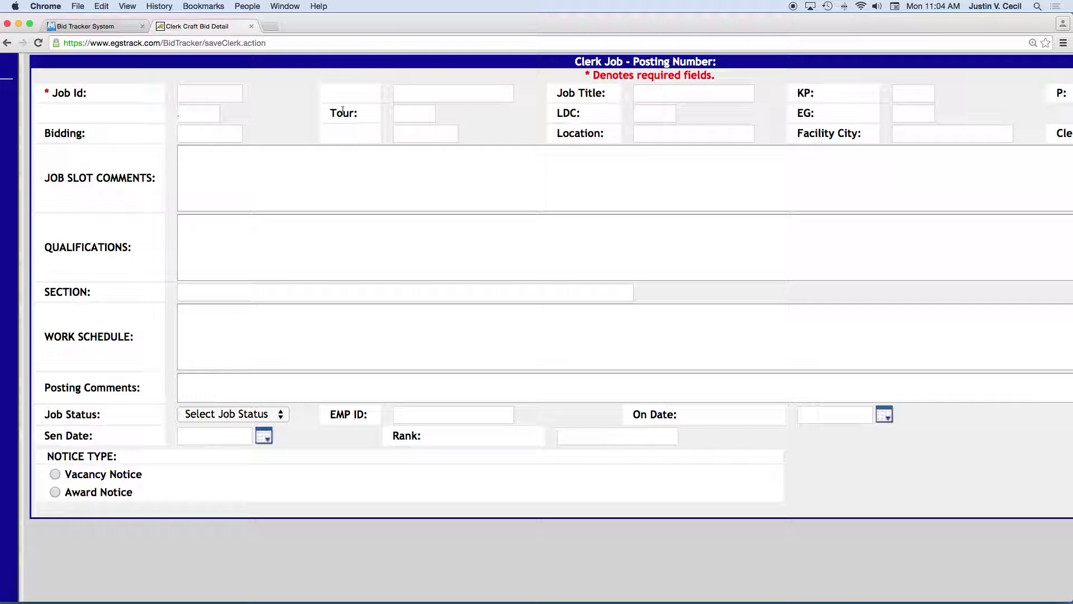
{"action": "scroll", "coordinate": [643, 97], "scroll_direction": "right", "scroll_amount": 4}
{"action": "scroll", "coordinate": [645, 100], "scroll_direction": "right", "scroll_amount": 4}
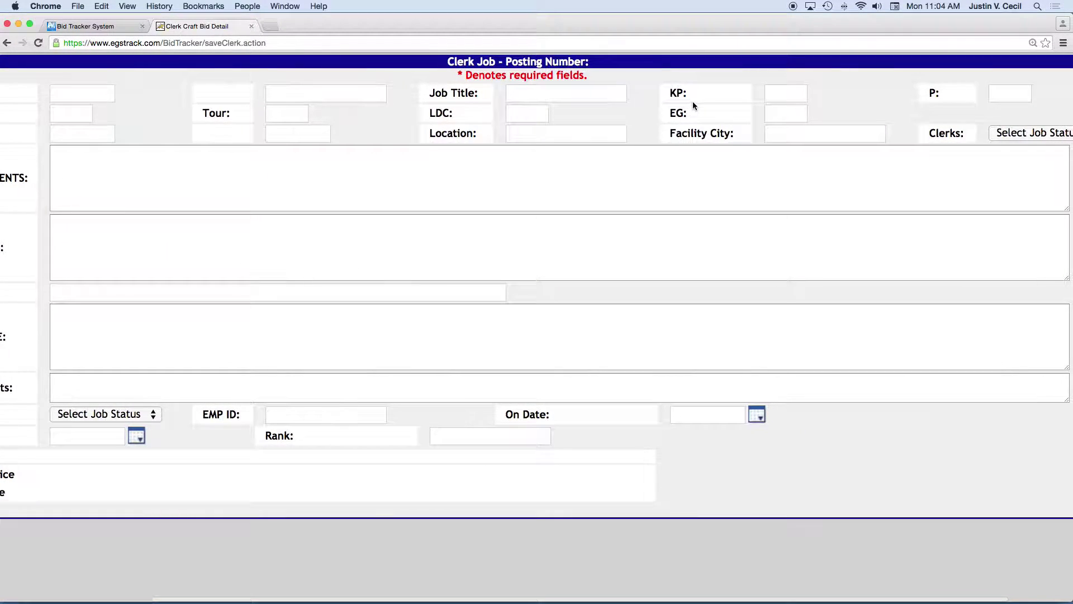
{"action": "scroll", "coordinate": [693, 104], "scroll_direction": "left", "scroll_amount": 9}
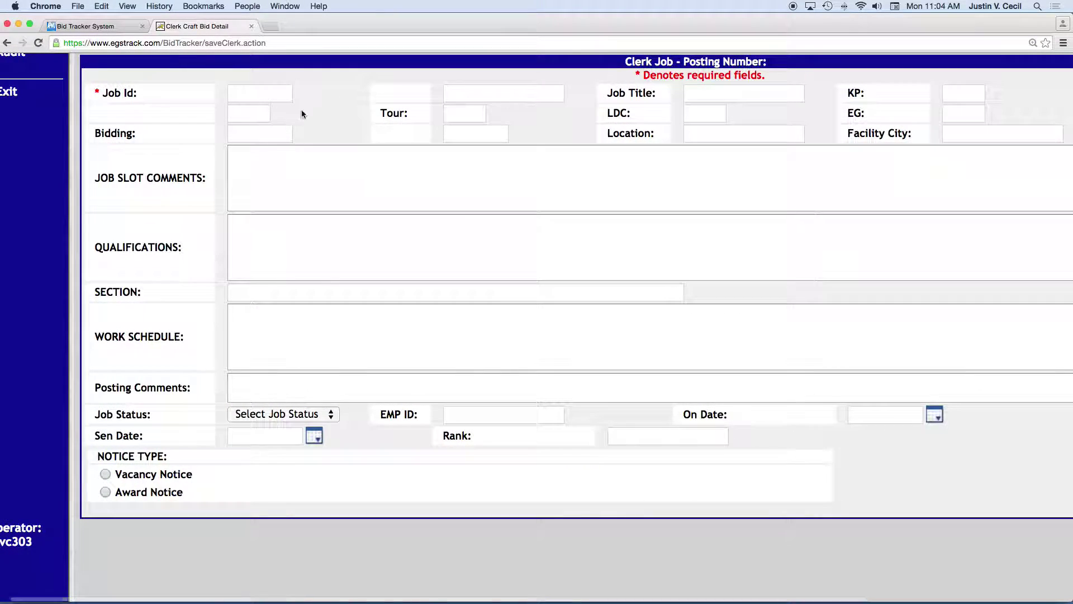
{"action": "scroll", "coordinate": [431, 121], "scroll_direction": "right", "scroll_amount": 7}
{"action": "scroll", "coordinate": [509, 122], "scroll_direction": "left", "scroll_amount": 7}
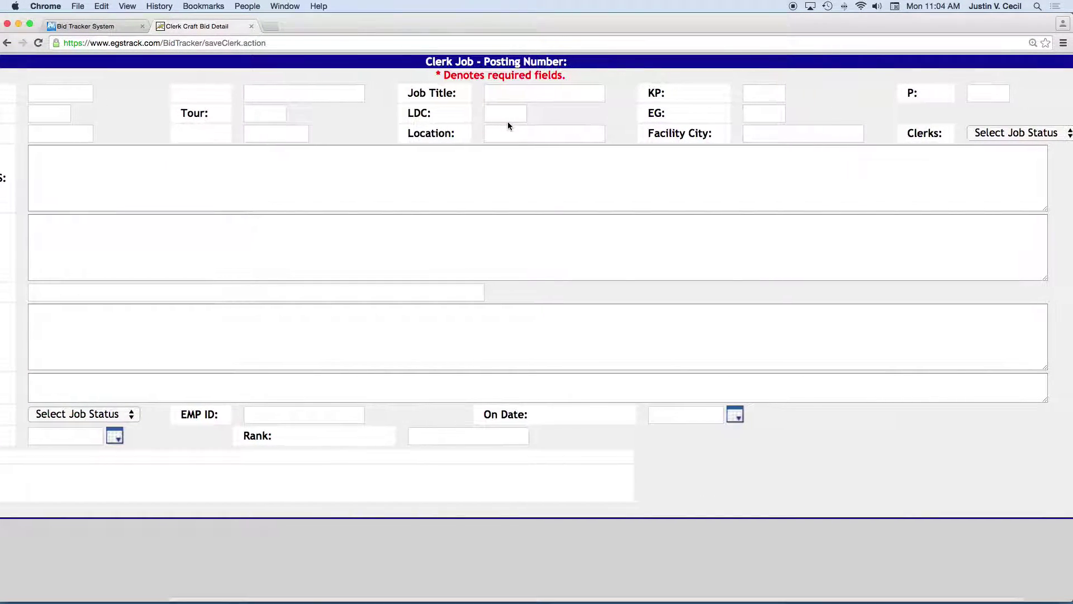
{"action": "left_click", "coordinate": [282, 174]}
{"action": "scroll", "coordinate": [260, 179], "scroll_direction": "up", "scroll_amount": 1}
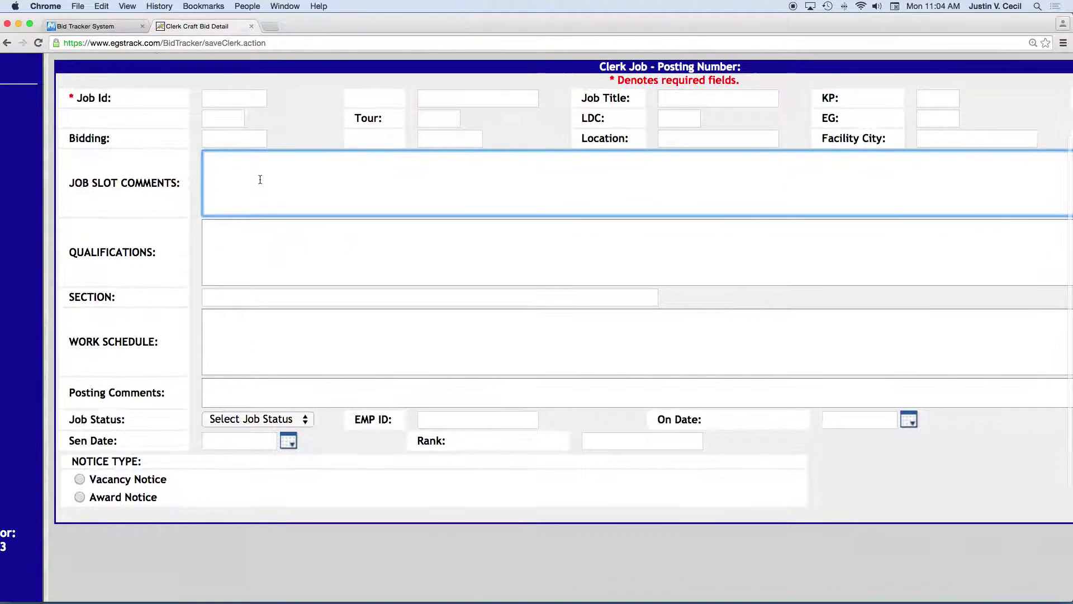
{"action": "left_click", "coordinate": [238, 251]}
{"action": "left_click", "coordinate": [237, 294]}
{"action": "left_click", "coordinate": [227, 330]}
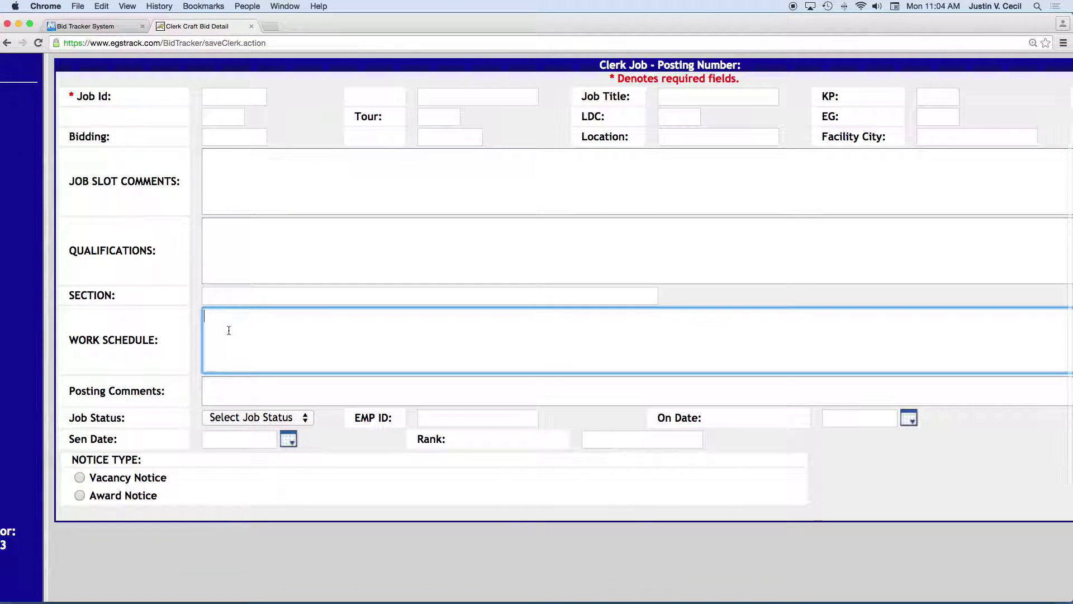
{"action": "scroll", "coordinate": [227, 335], "scroll_direction": "down", "scroll_amount": 1}
{"action": "left_click", "coordinate": [227, 347]}
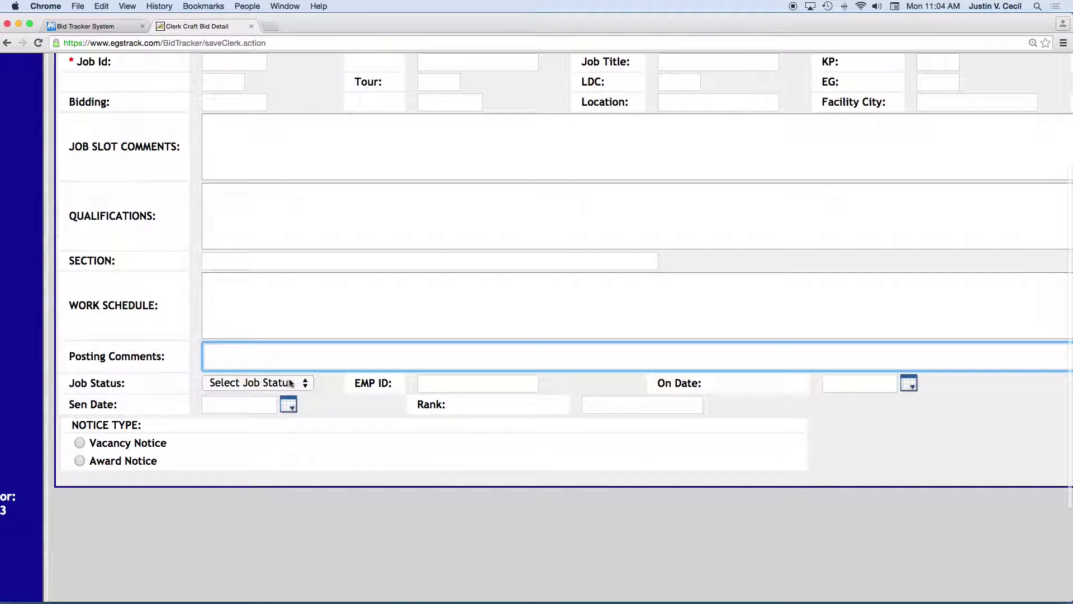
Review the Job Status choices unchanged, then set the notice type to Vacancy Notice.
{"action": "left_click", "coordinate": [301, 383]}
{"action": "left_click", "coordinate": [247, 342]}
{"action": "left_click", "coordinate": [423, 382]}
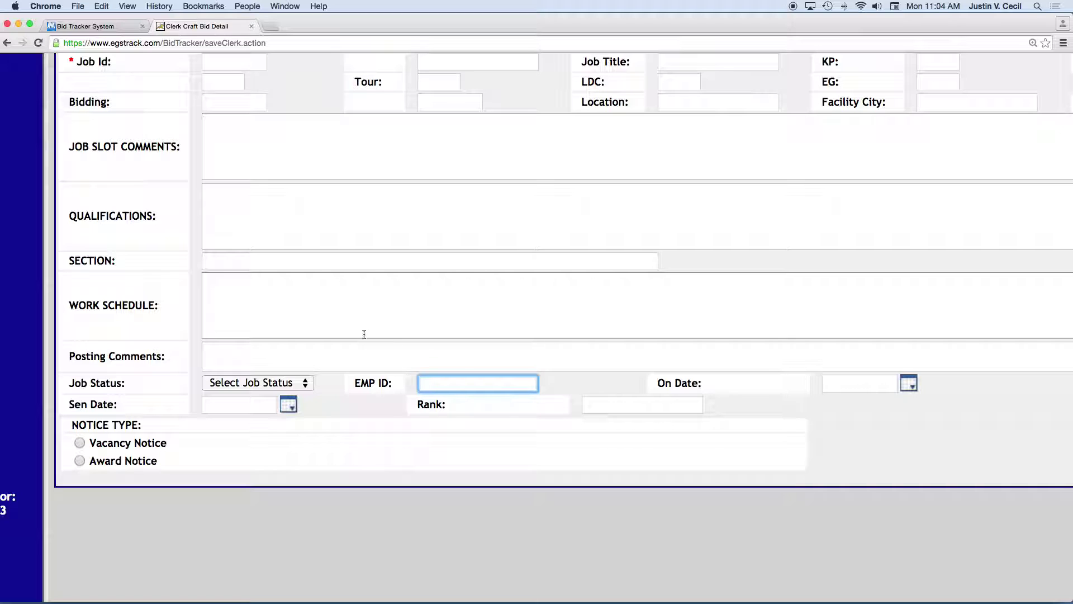
{"action": "scroll", "coordinate": [347, 314], "scroll_direction": "down", "scroll_amount": 1}
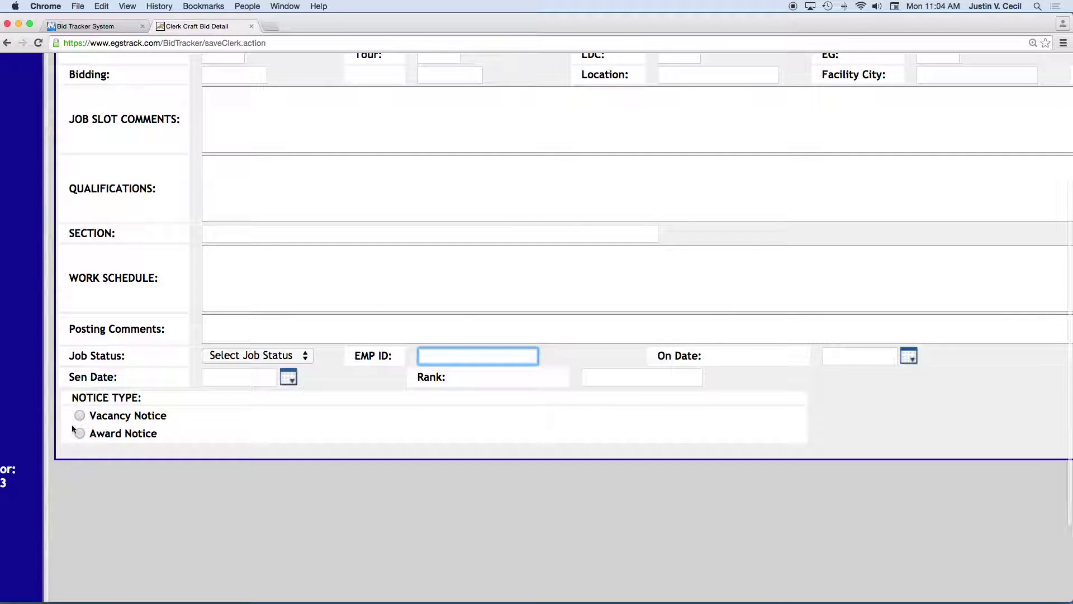
{"action": "scroll", "coordinate": [147, 377], "scroll_direction": "down", "scroll_amount": 1}
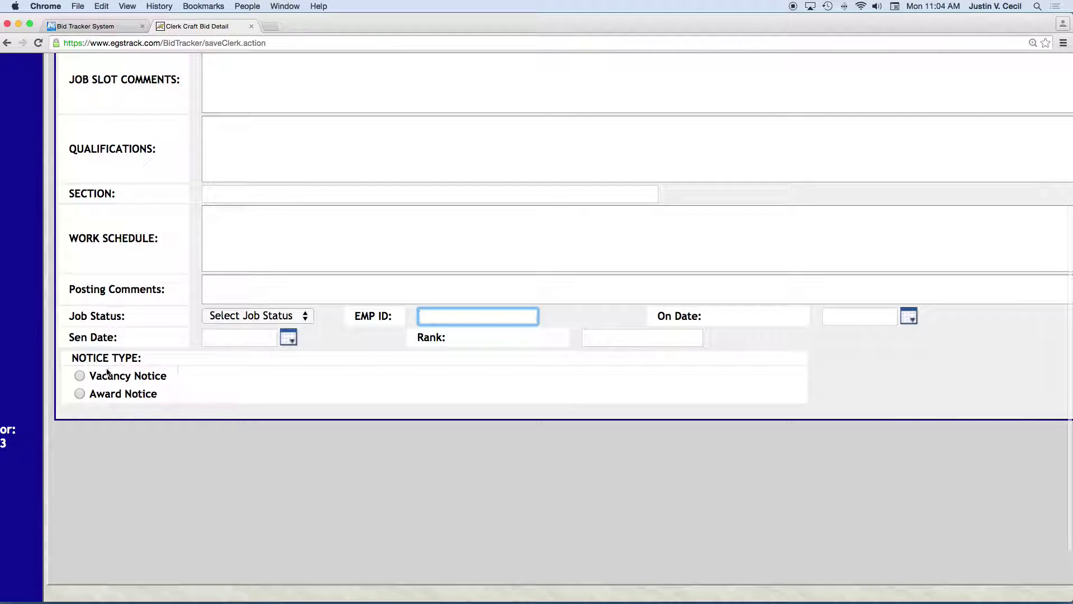
{"action": "left_click", "coordinate": [79, 376]}
{"action": "left_click", "coordinate": [96, 437]}
Switch to Award Notice and, after trying each bidder type, choose Successful Bidder.
{"action": "left_click", "coordinate": [440, 435]}
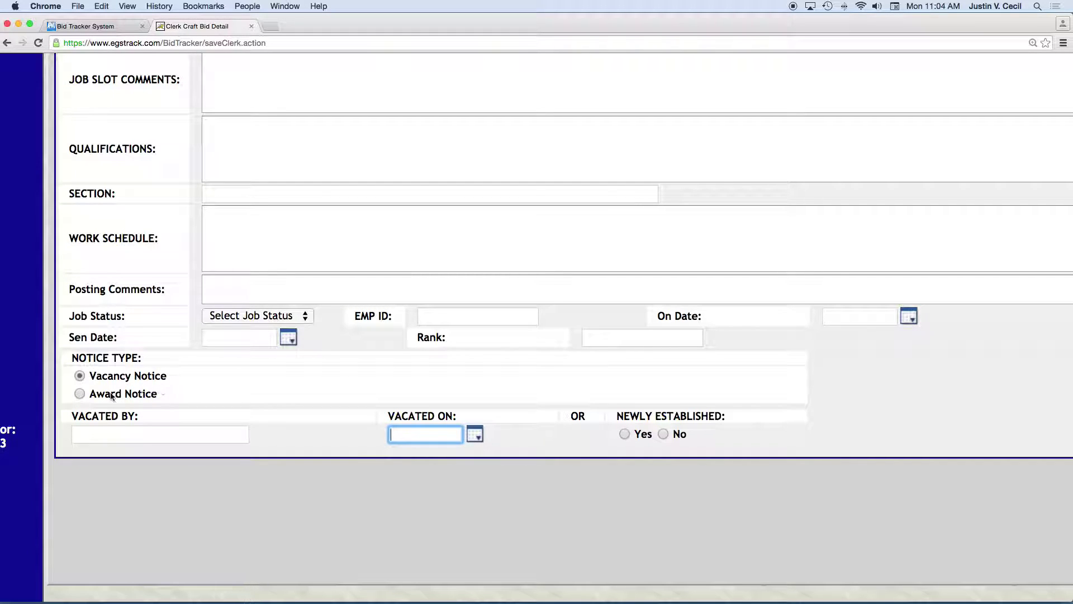
{"action": "left_click", "coordinate": [79, 394]}
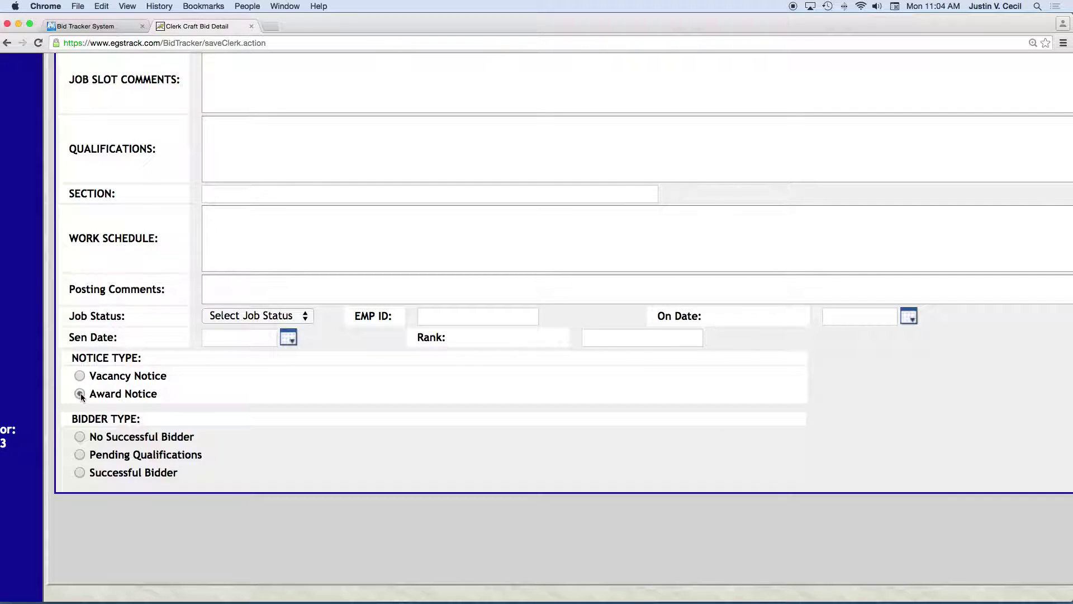
{"action": "left_click", "coordinate": [79, 437]}
{"action": "left_click", "coordinate": [80, 454]}
{"action": "left_click", "coordinate": [79, 473]}
{"action": "left_click", "coordinate": [440, 316]}
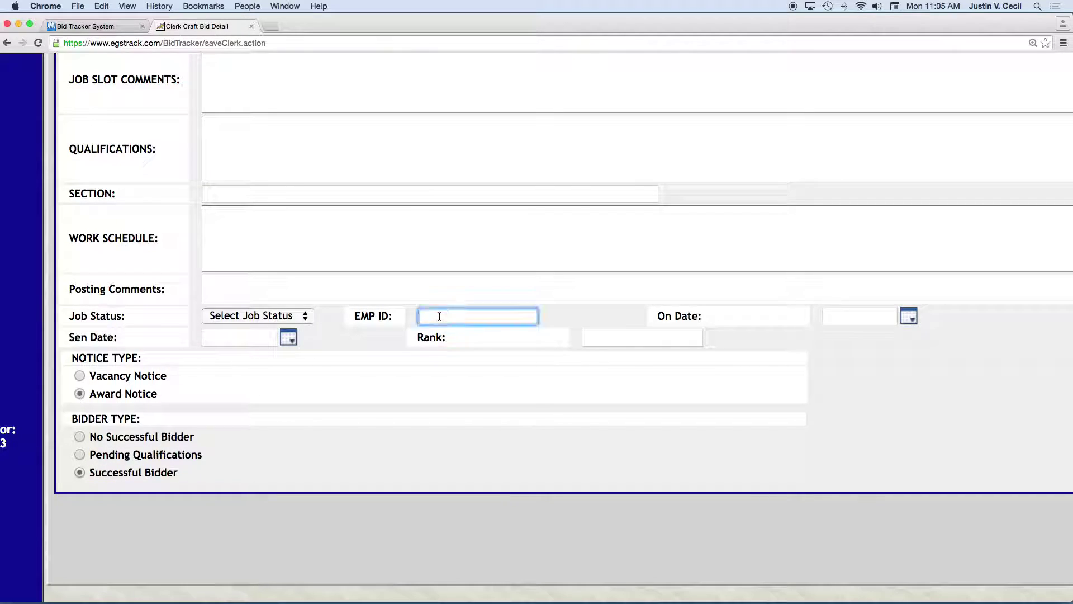
{"action": "scroll", "coordinate": [513, 319], "scroll_direction": "right", "scroll_amount": 3}
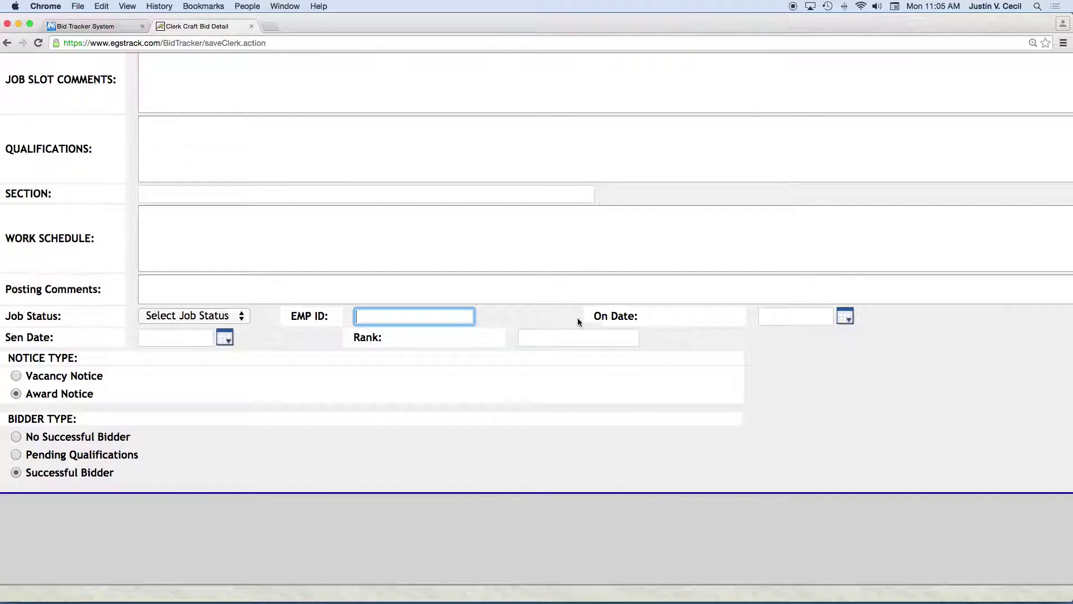
{"action": "scroll", "coordinate": [391, 336], "scroll_direction": "left", "scroll_amount": 1}
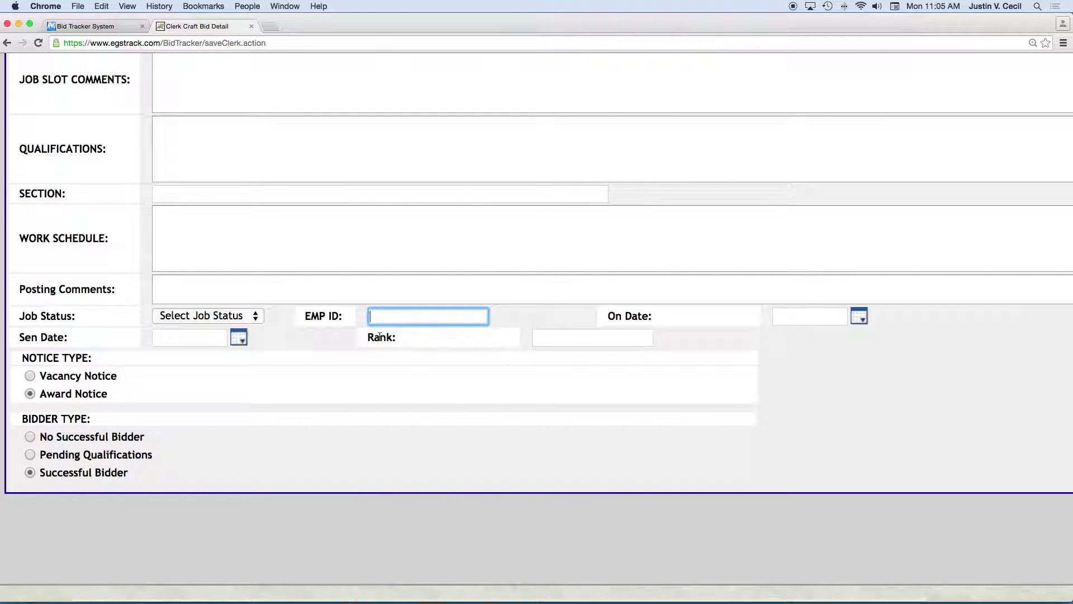
{"action": "scroll", "coordinate": [210, 288], "scroll_direction": "up", "scroll_amount": 5}
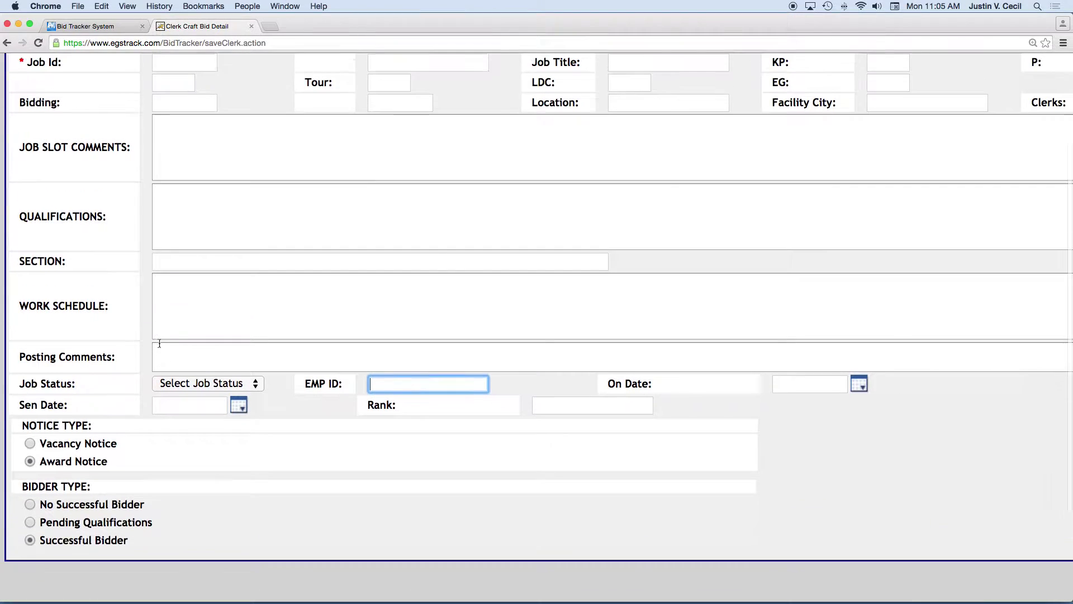
{"action": "scroll", "coordinate": [209, 287], "scroll_direction": "left", "scroll_amount": 3}
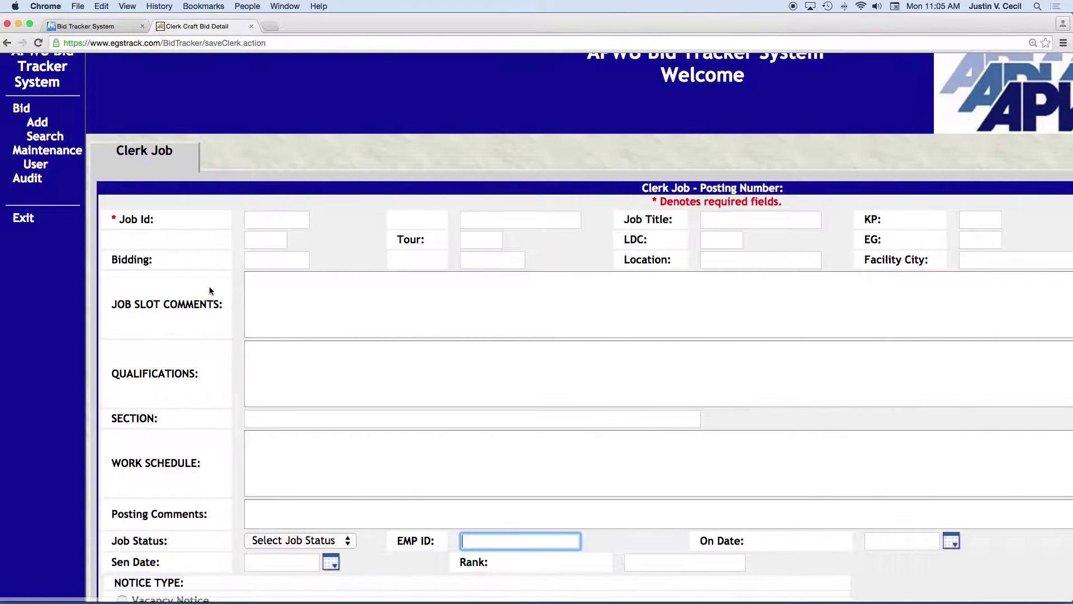
{"action": "scroll", "coordinate": [230, 314], "scroll_direction": "down", "scroll_amount": 1}
{"action": "scroll", "coordinate": [256, 324], "scroll_direction": "up", "scroll_amount": 1}
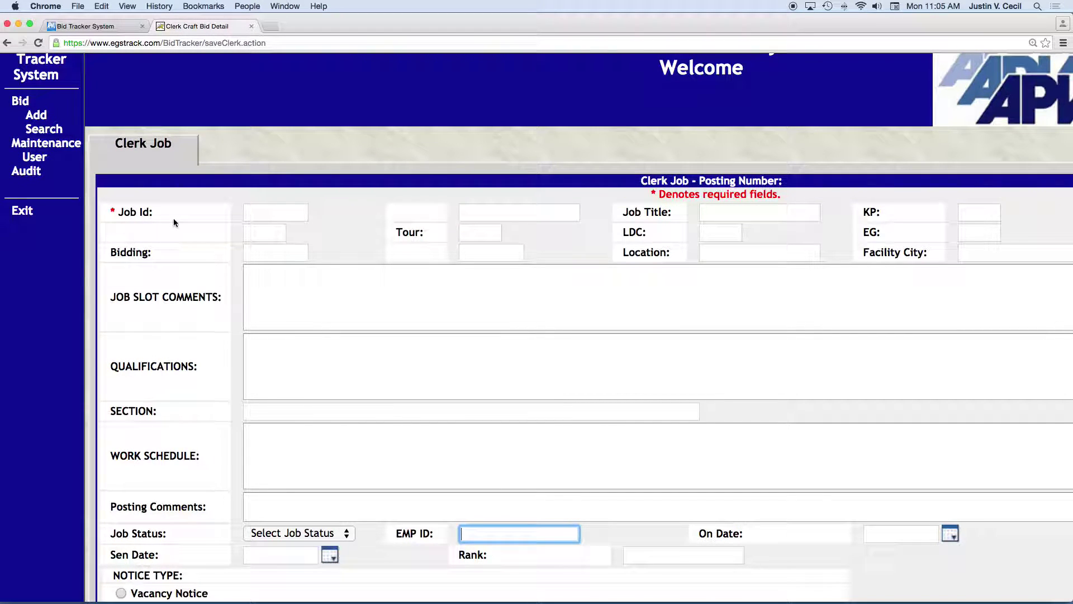
{"action": "scroll", "coordinate": [221, 259], "scroll_direction": "down", "scroll_amount": 5}
{"action": "scroll", "coordinate": [221, 259], "scroll_direction": "up", "scroll_amount": 5}
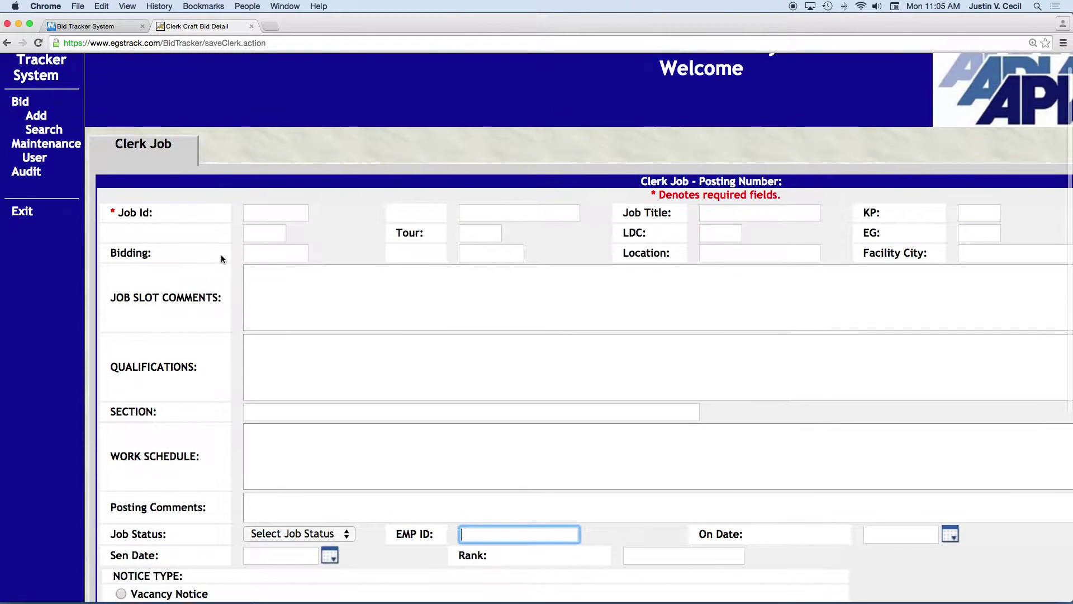
Enter Job Id 12-12-12 and save the clerk job to bid 23456.
{"action": "left_click", "coordinate": [251, 214]}
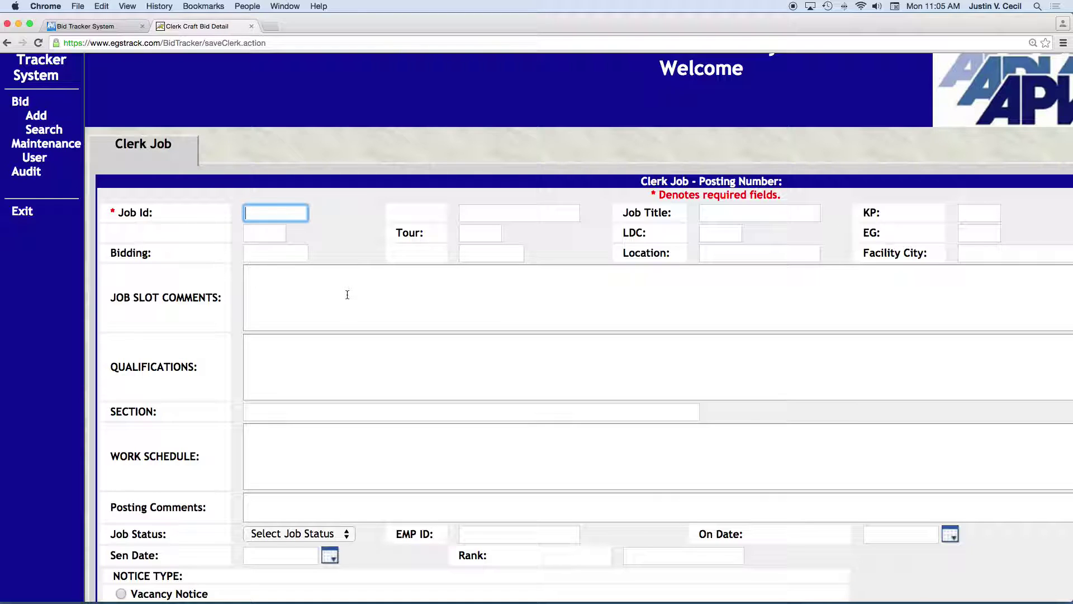
{"action": "type", "text": "12-12-1"}
{"action": "scroll", "coordinate": [507, 238], "scroll_direction": "right", "scroll_amount": 8}
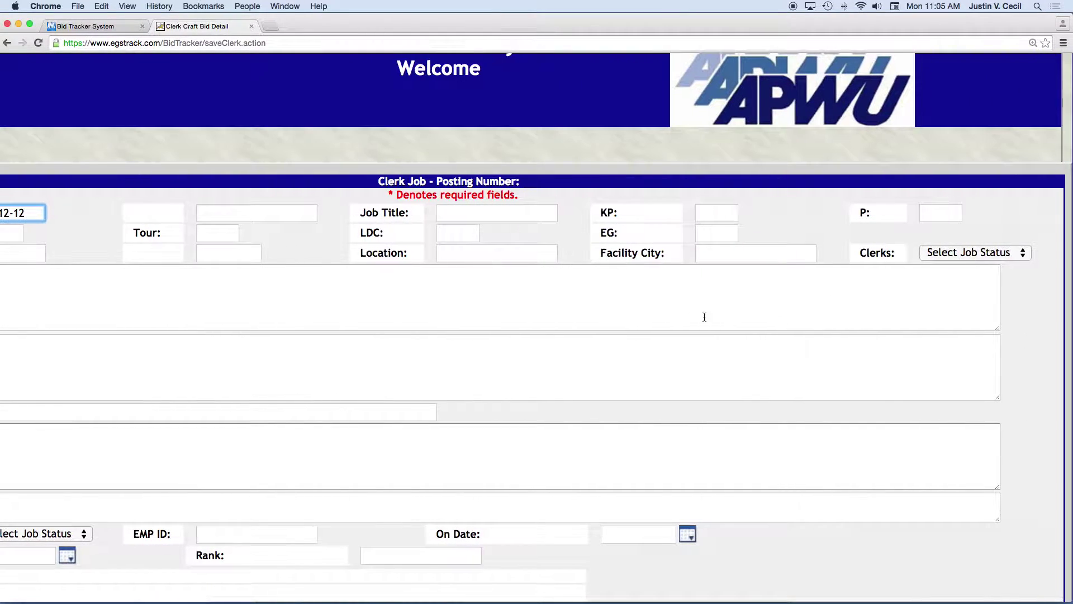
{"action": "scroll", "coordinate": [701, 314], "scroll_direction": "left", "scroll_amount": 7}
{"action": "scroll", "coordinate": [429, 335], "scroll_direction": "left", "scroll_amount": 1}
{"action": "scroll", "coordinate": [429, 335], "scroll_direction": "down", "scroll_amount": 6}
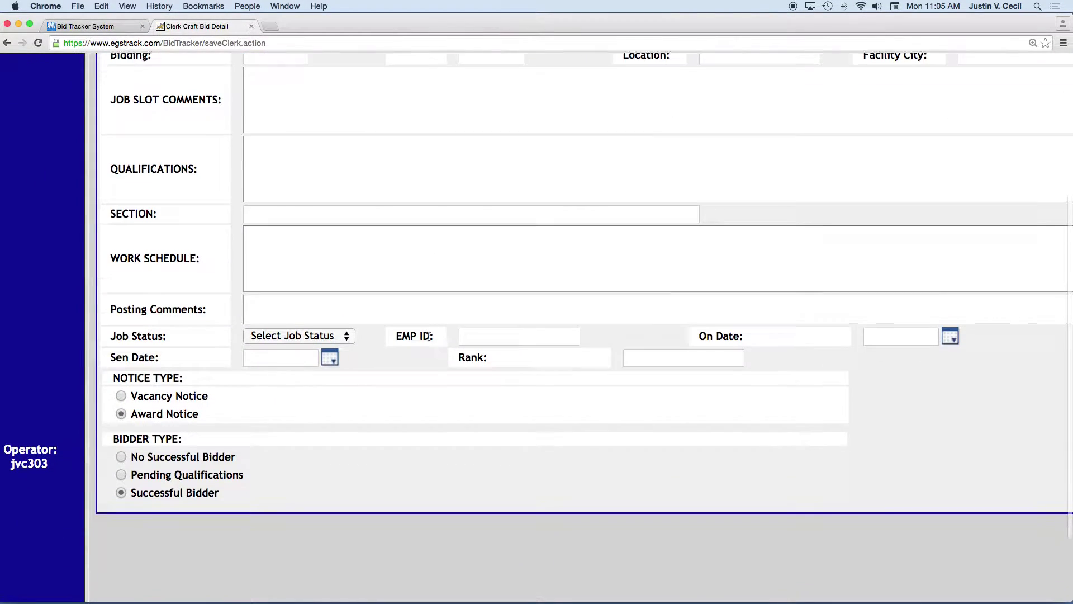
{"action": "scroll", "coordinate": [429, 336], "scroll_direction": "up", "scroll_amount": 7}
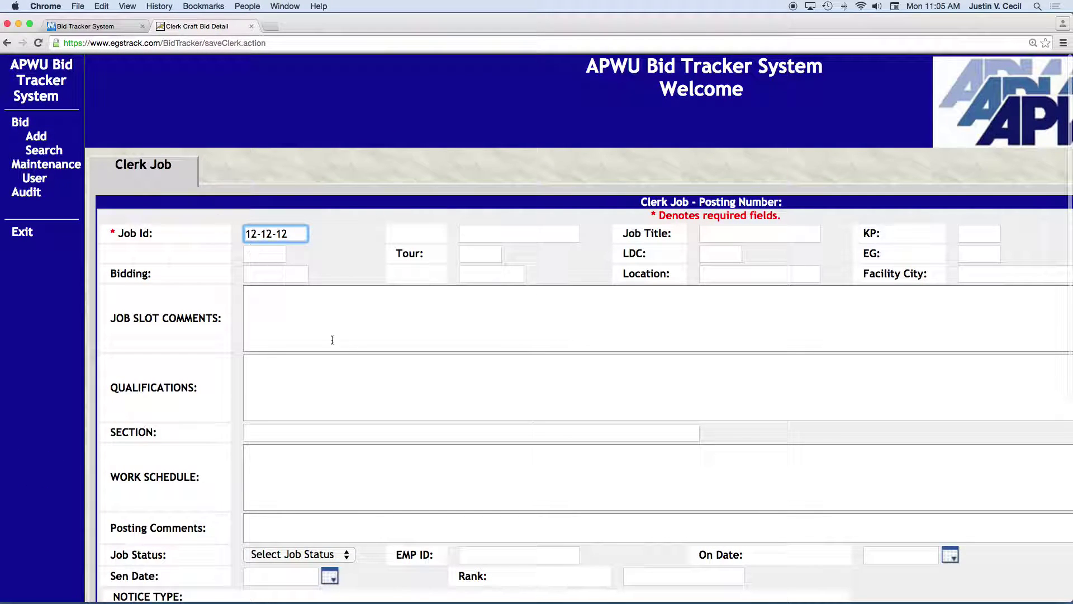
{"action": "scroll", "coordinate": [346, 347], "scroll_direction": "down", "scroll_amount": 2}
{"action": "scroll", "coordinate": [534, 493], "scroll_direction": "down", "scroll_amount": 7}
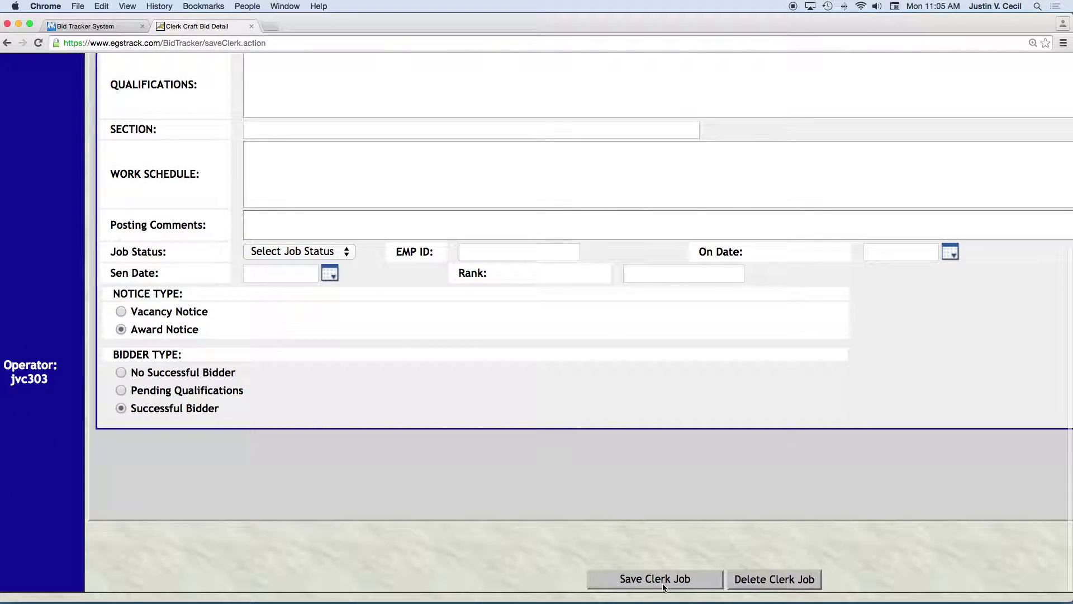
{"action": "left_click", "coordinate": [664, 582]}
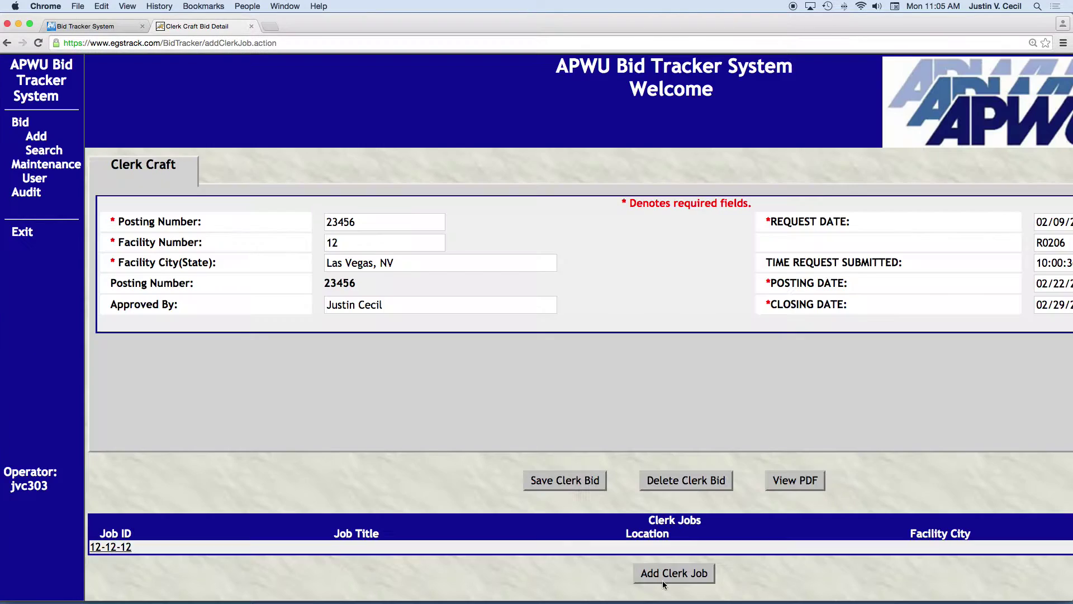
Open Clerk Craft bid 23456 as a PDF.
{"action": "scroll", "coordinate": [447, 386], "scroll_direction": "down", "scroll_amount": 1}
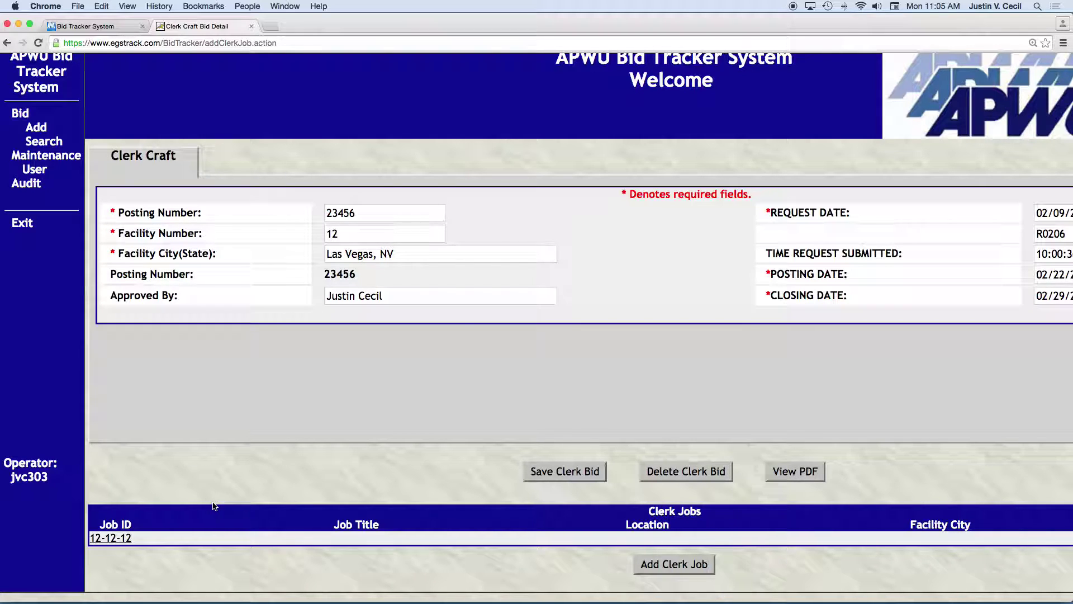
{"action": "left_click", "coordinate": [799, 474]}
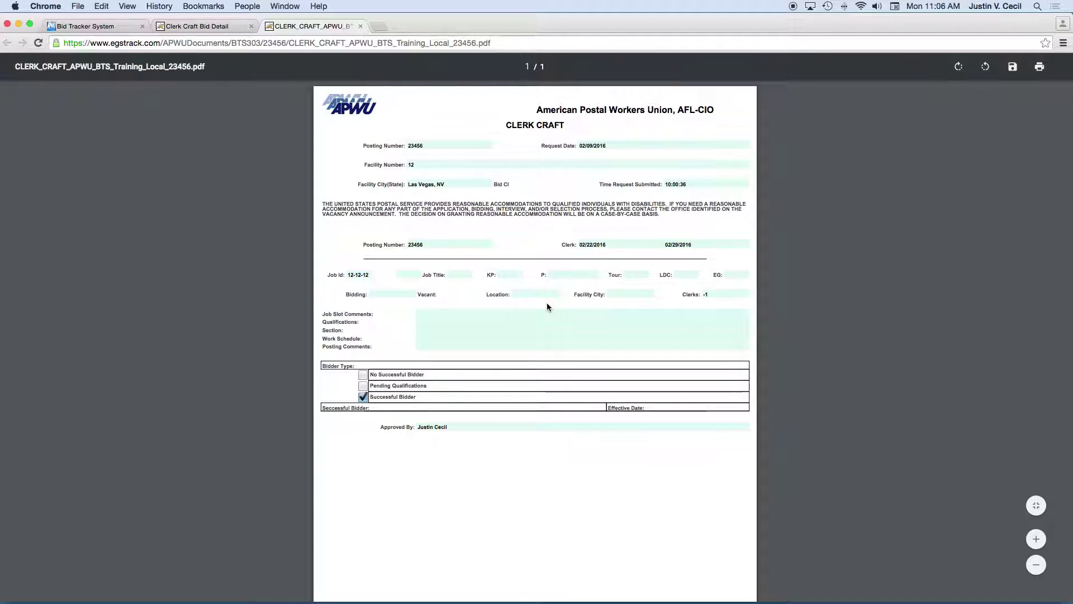
Zoom in and read through the bid 23456 PDF, then close it.
{"action": "key", "text": "super+equal"}
{"action": "key", "text": "super+equal"}
{"action": "key", "text": "super+equal"}
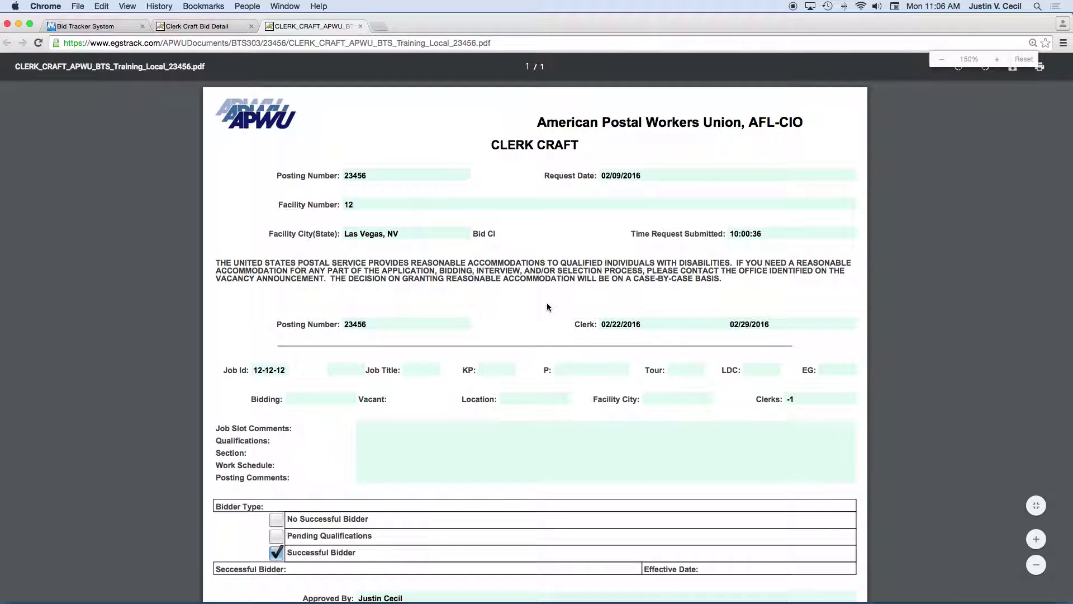
{"action": "scroll", "coordinate": [479, 308], "scroll_direction": "down", "scroll_amount": 3}
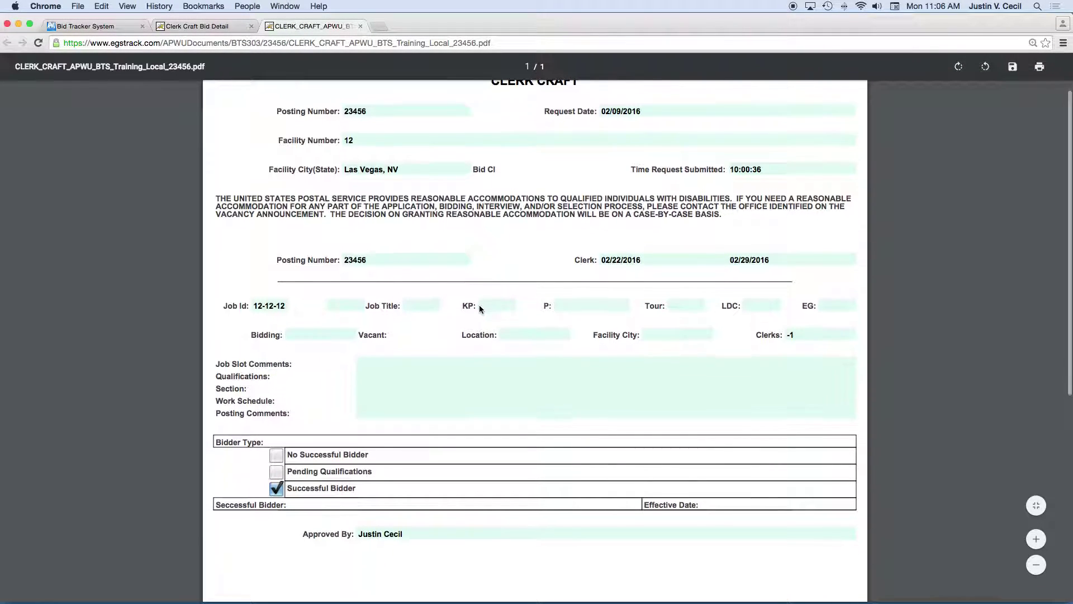
{"action": "scroll", "coordinate": [435, 256], "scroll_direction": "up", "scroll_amount": 2}
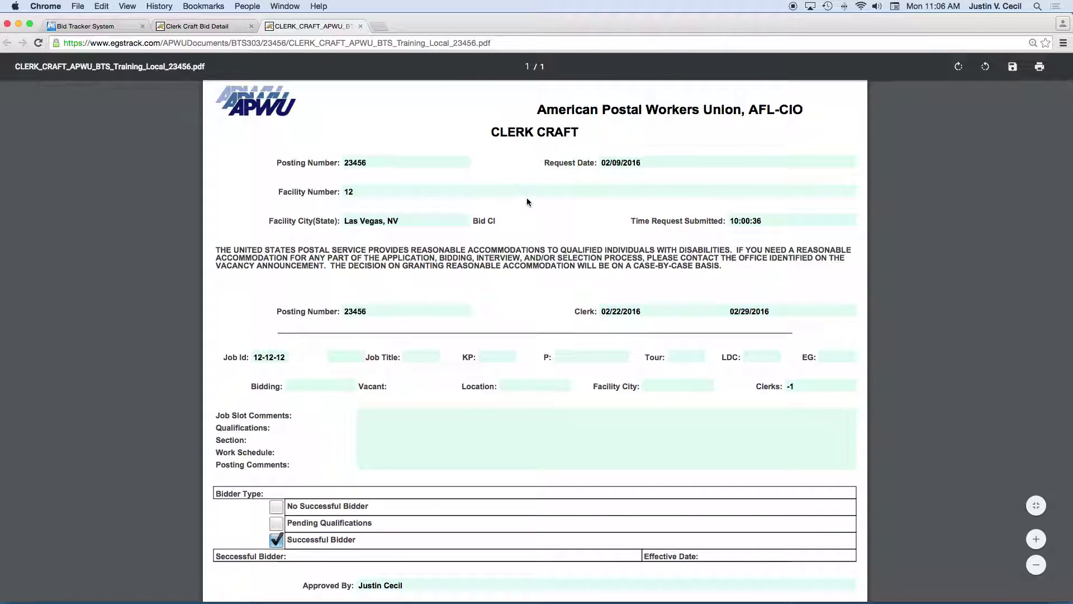
{"action": "scroll", "coordinate": [363, 302], "scroll_direction": "down", "scroll_amount": 3}
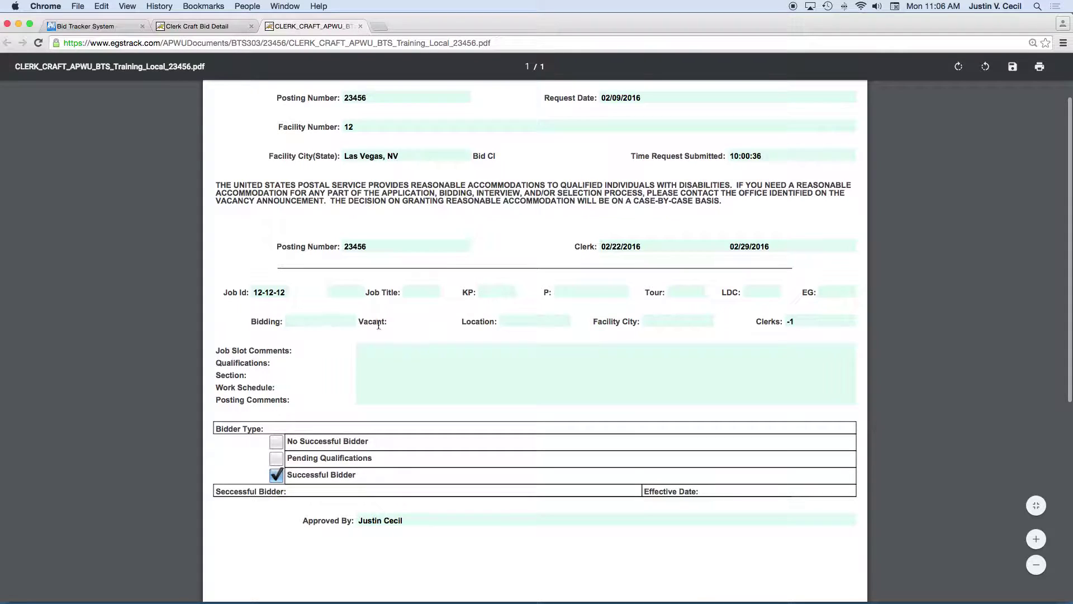
{"action": "scroll", "coordinate": [370, 407], "scroll_direction": "down", "scroll_amount": 2}
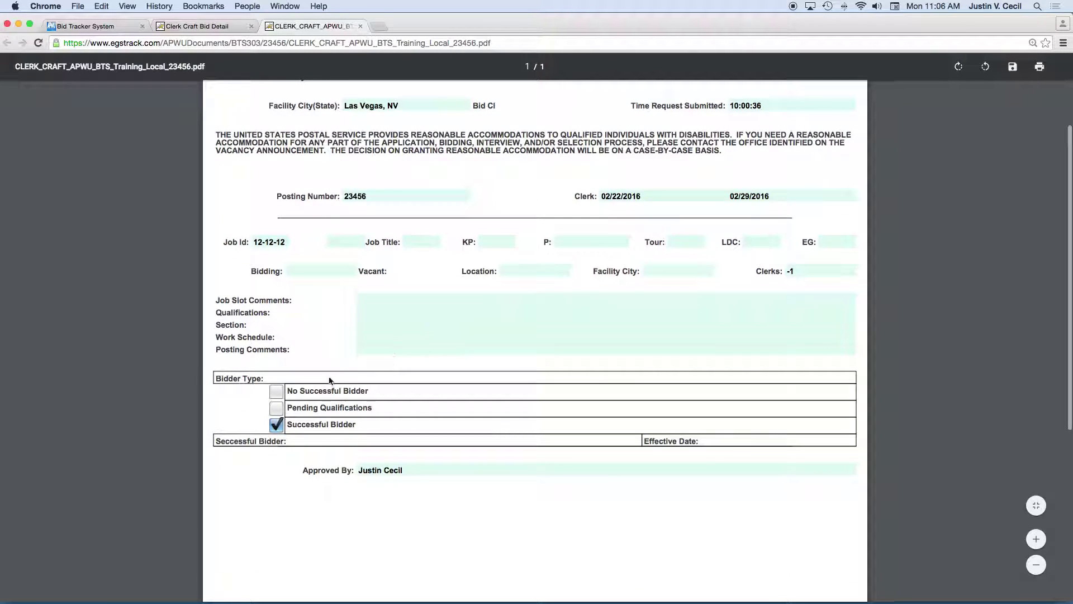
{"action": "scroll", "coordinate": [458, 379], "scroll_direction": "down", "scroll_amount": 10}
{"action": "scroll", "coordinate": [458, 378], "scroll_direction": "up", "scroll_amount": 8}
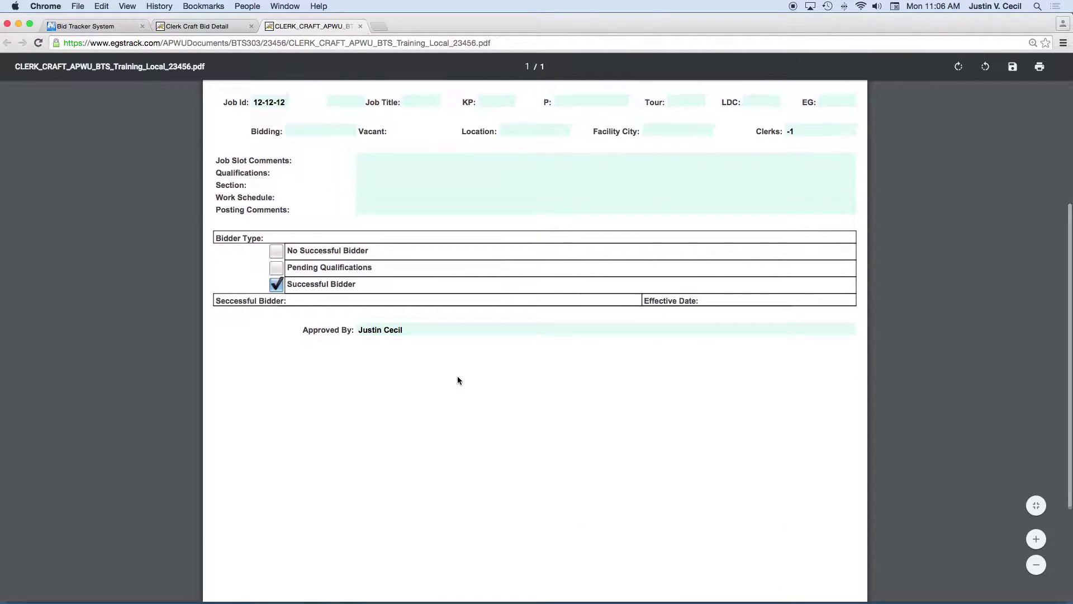
{"action": "scroll", "coordinate": [382, 288], "scroll_direction": "up", "scroll_amount": 4}
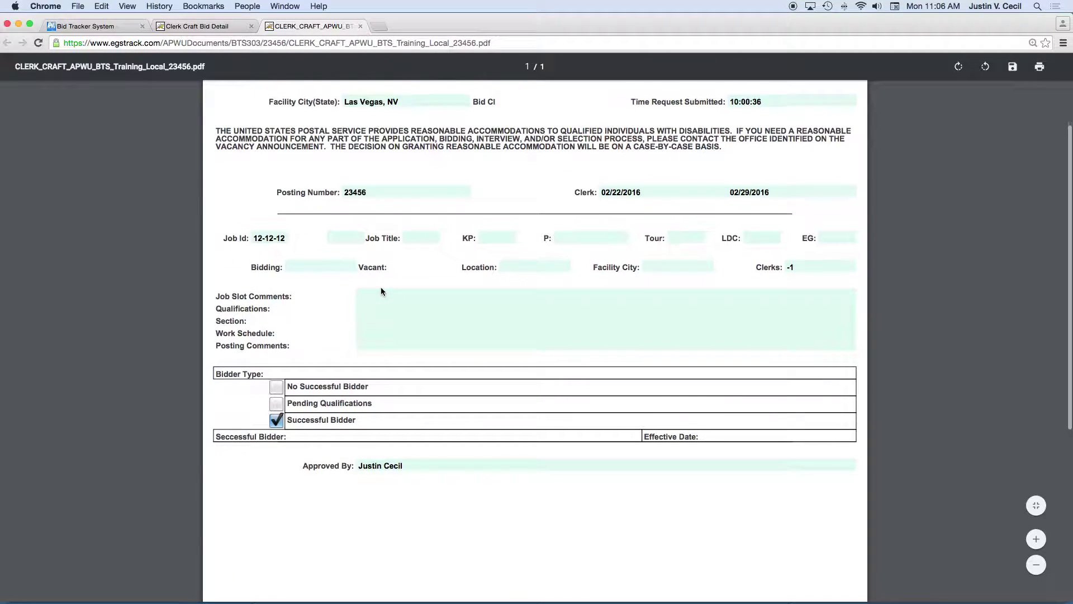
{"action": "scroll", "coordinate": [382, 334], "scroll_direction": "up", "scroll_amount": 6}
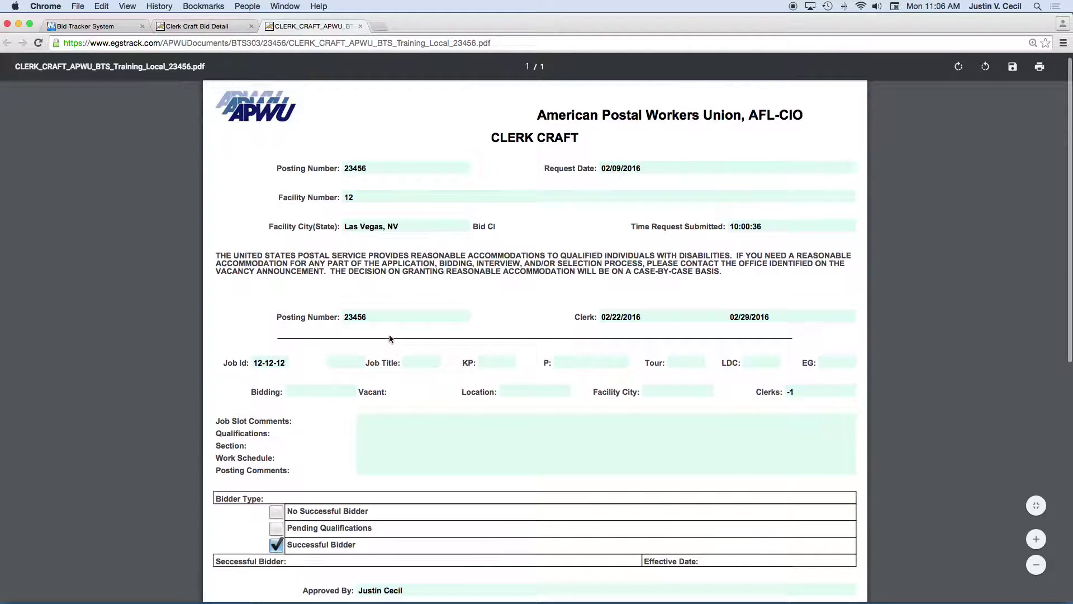
{"action": "left_click", "coordinate": [361, 27]}
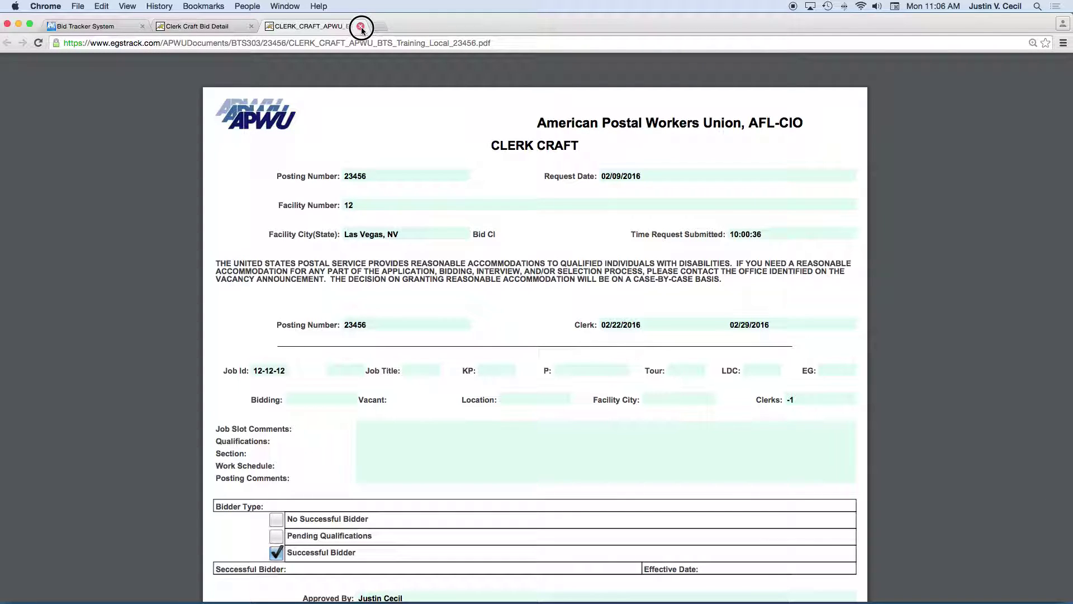
Start a new bid from Add under Bid in the left menu.
{"action": "scroll", "coordinate": [184, 220], "scroll_direction": "up", "scroll_amount": 1}
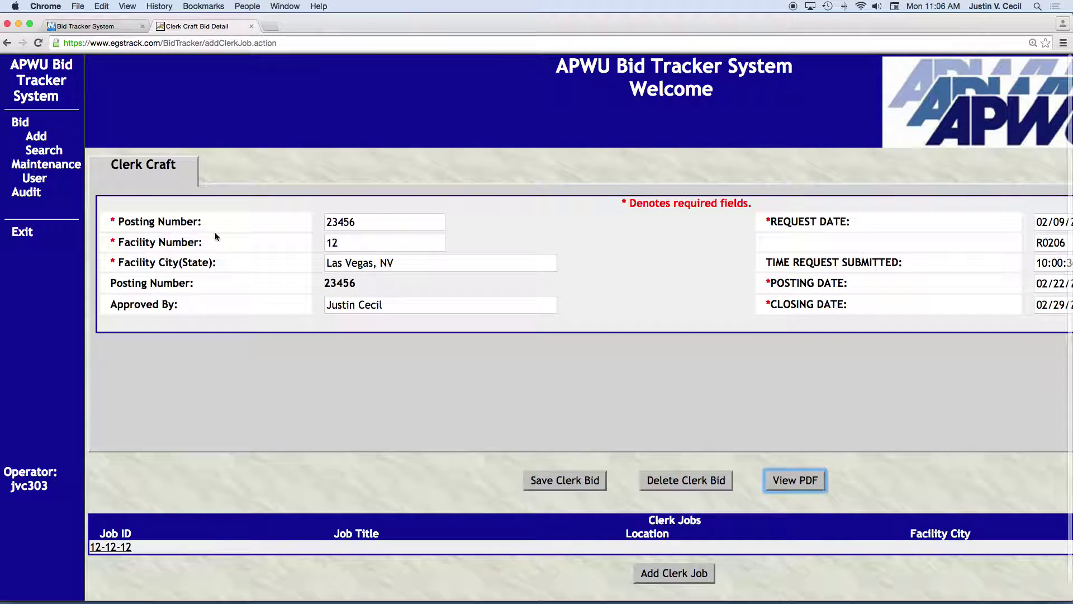
{"action": "left_click", "coordinate": [36, 137]}
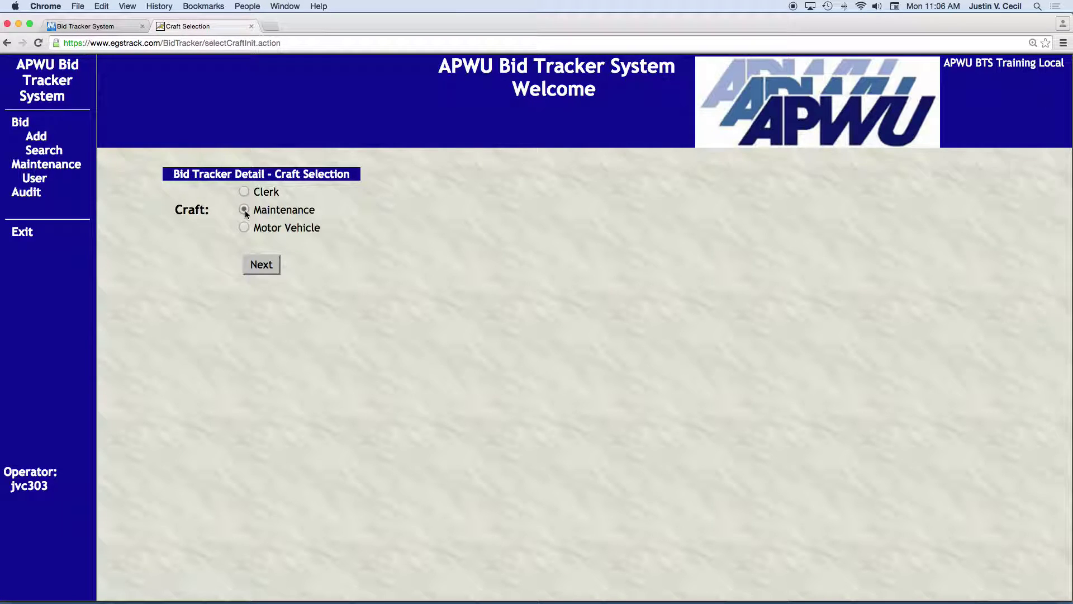
Continue to the Maintenance form and visit its Posting Number, Facility, Report Code and HRIS Number fields.
{"action": "left_click", "coordinate": [261, 266]}
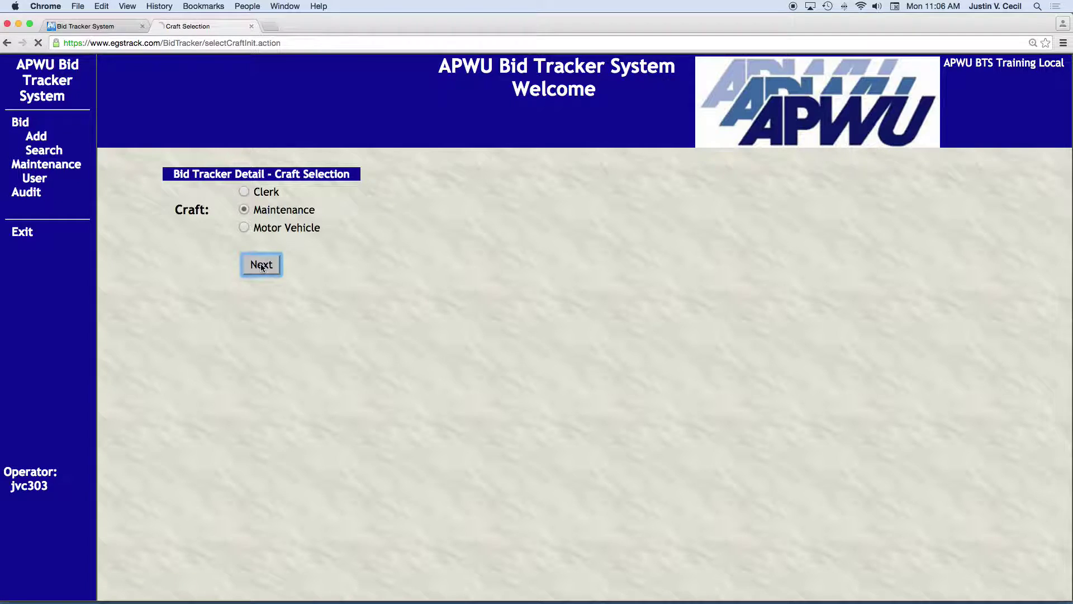
{"action": "scroll", "coordinate": [485, 324], "scroll_direction": "right", "scroll_amount": 1}
{"action": "scroll", "coordinate": [486, 324], "scroll_direction": "down", "scroll_amount": 3}
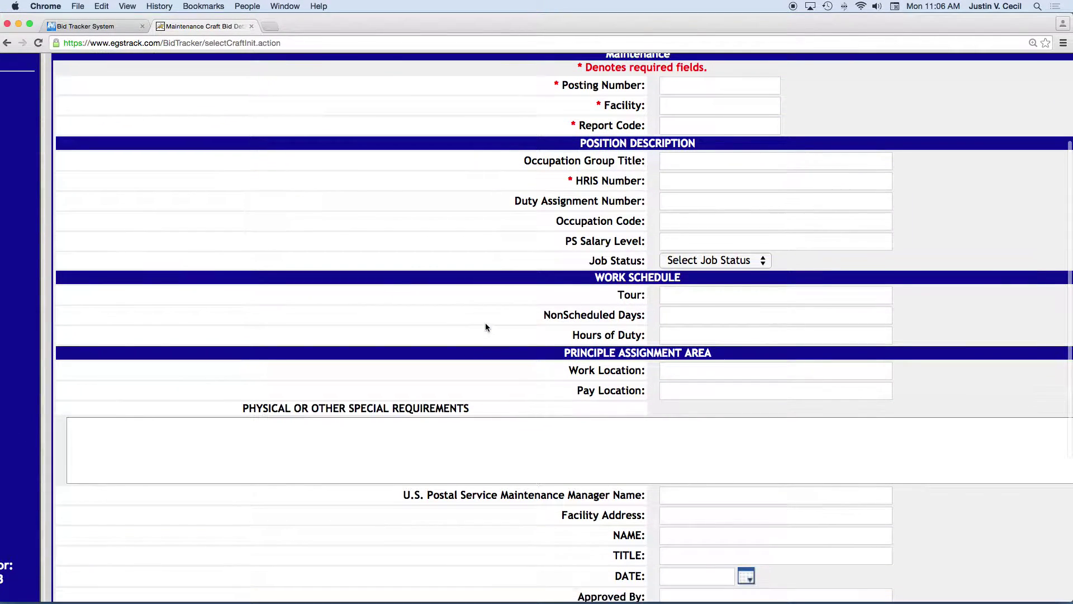
{"action": "scroll", "coordinate": [483, 325], "scroll_direction": "up", "scroll_amount": 3}
{"action": "scroll", "coordinate": [482, 326], "scroll_direction": "right", "scroll_amount": 1}
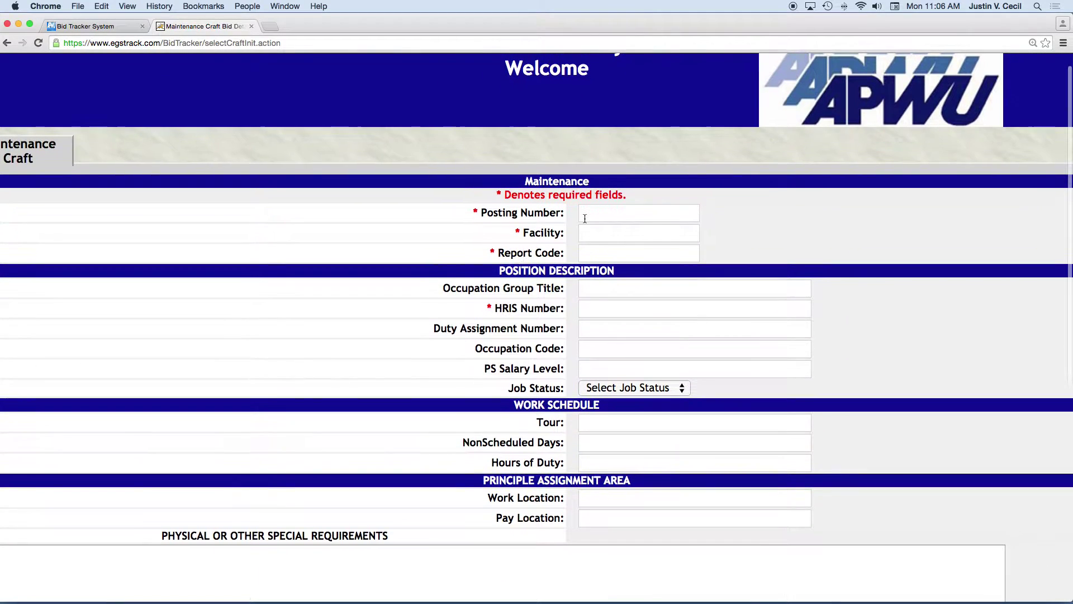
{"action": "left_click", "coordinate": [584, 218]}
{"action": "scroll", "coordinate": [516, 223], "scroll_direction": "down", "scroll_amount": 1}
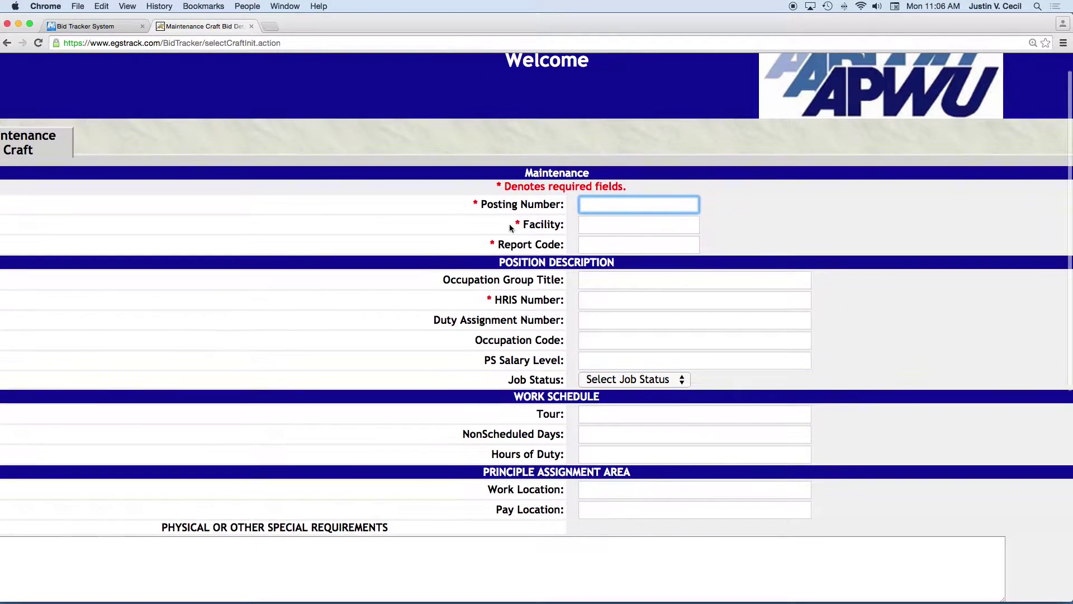
{"action": "left_click", "coordinate": [579, 226]}
{"action": "left_click", "coordinate": [580, 237]}
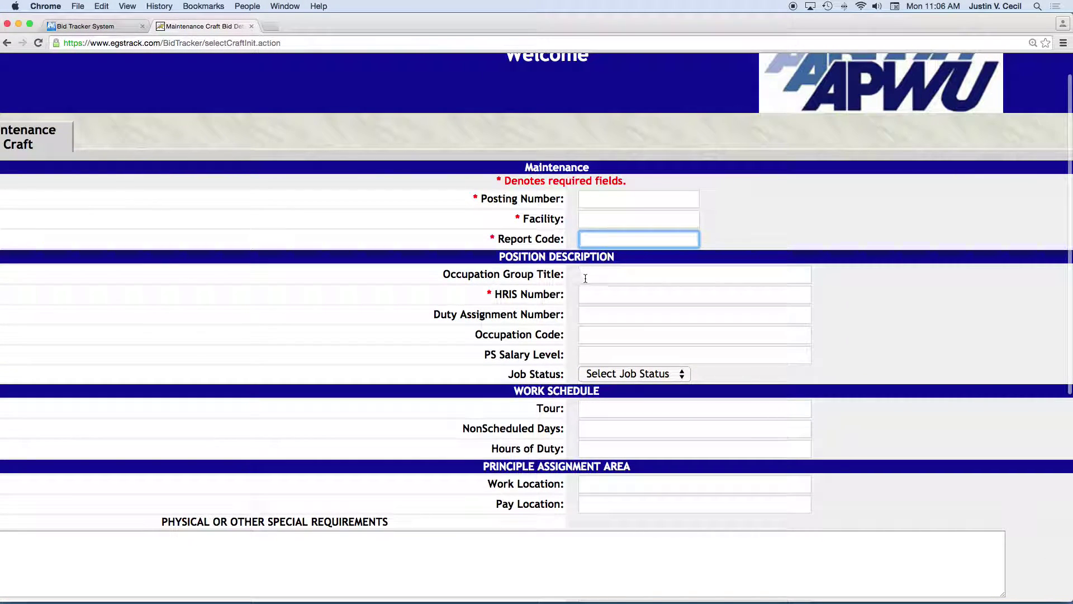
{"action": "scroll", "coordinate": [585, 278], "scroll_direction": "down", "scroll_amount": 1}
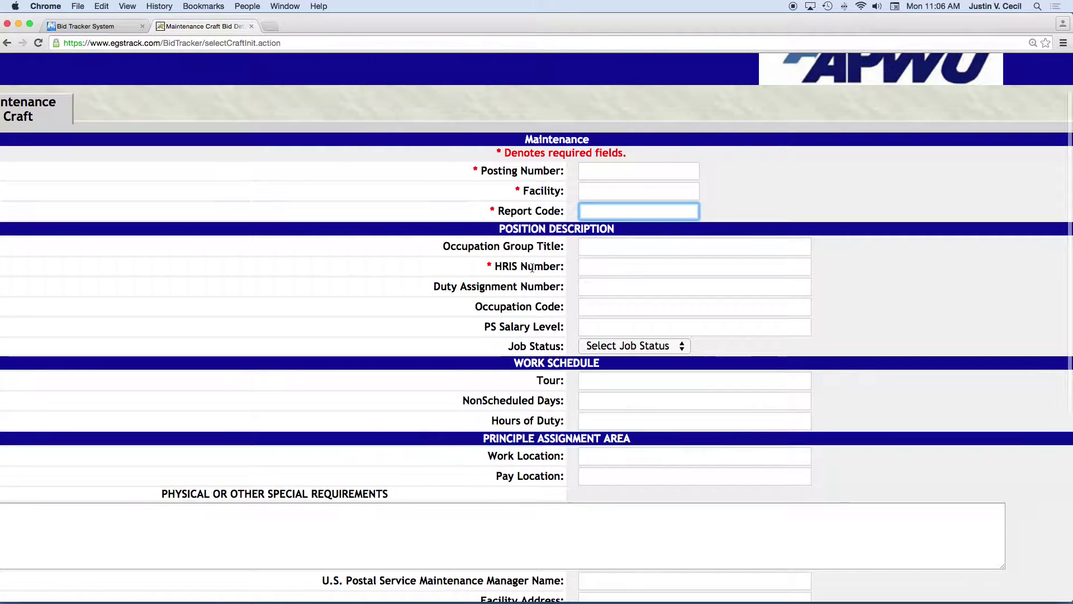
{"action": "scroll", "coordinate": [503, 249], "scroll_direction": "up", "scroll_amount": 2}
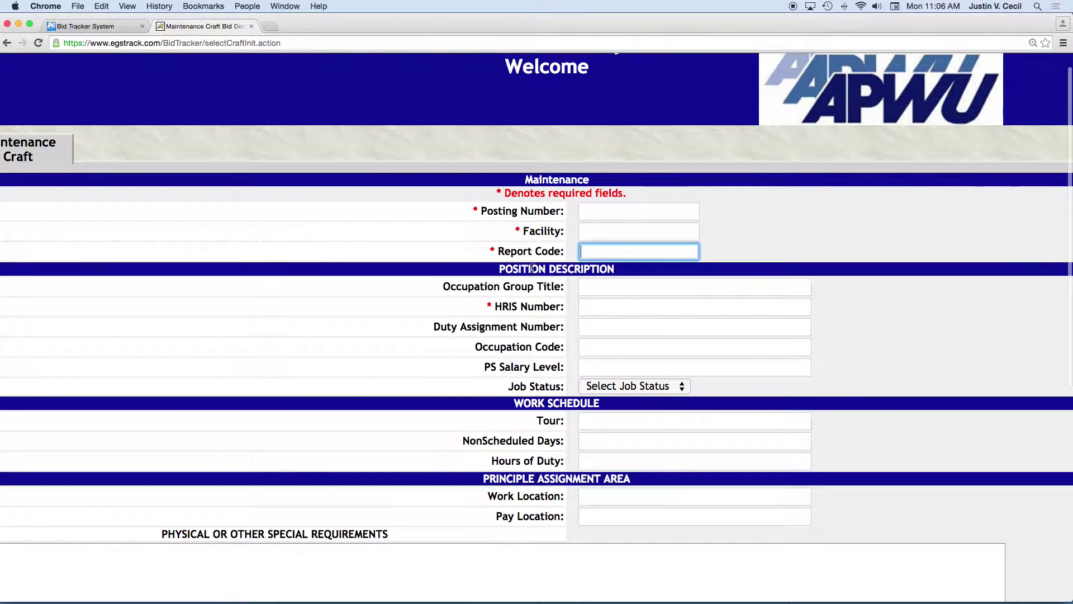
{"action": "left_click", "coordinate": [591, 307]}
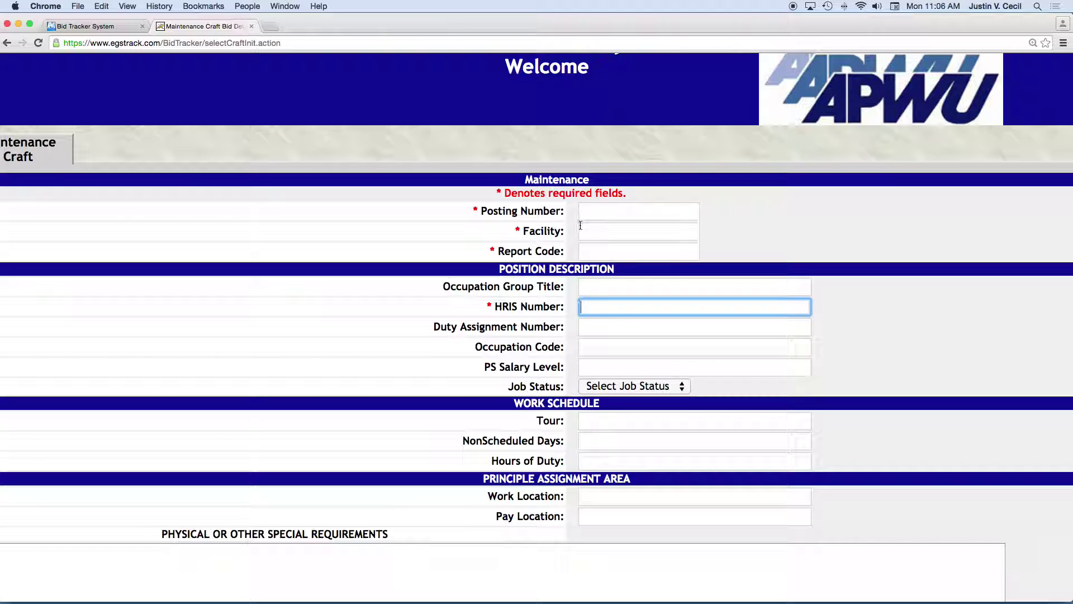
Scroll to the bottom of the Maintenance form and back, then return to craft selection.
{"action": "scroll", "coordinate": [583, 225], "scroll_direction": "down", "scroll_amount": 5}
{"action": "scroll", "coordinate": [576, 274], "scroll_direction": "down", "scroll_amount": 4}
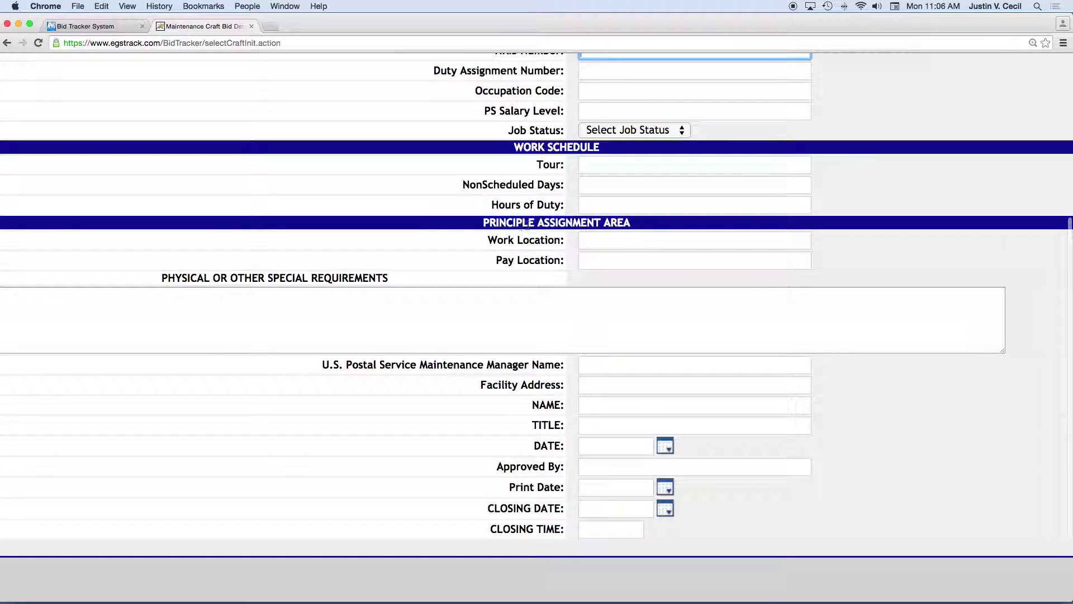
{"action": "scroll", "coordinate": [524, 226], "scroll_direction": "down", "scroll_amount": 3}
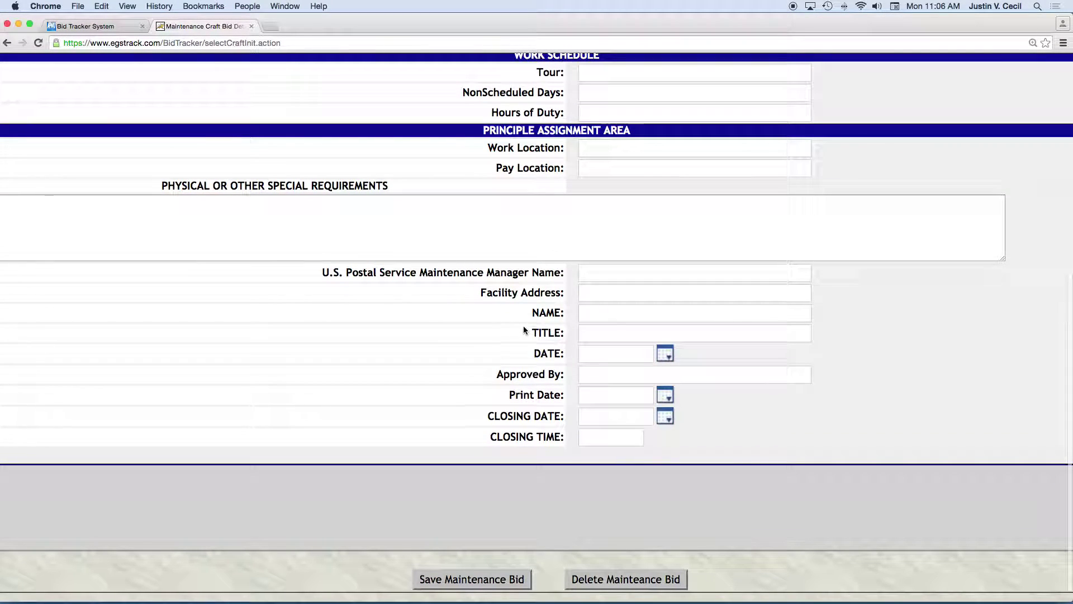
{"action": "scroll", "coordinate": [556, 312], "scroll_direction": "up", "scroll_amount": 4}
{"action": "scroll", "coordinate": [556, 312], "scroll_direction": "up", "scroll_amount": 4}
{"action": "scroll", "coordinate": [572, 415], "scroll_direction": "down", "scroll_amount": 8}
{"action": "scroll", "coordinate": [523, 144], "scroll_direction": "up", "scroll_amount": 10}
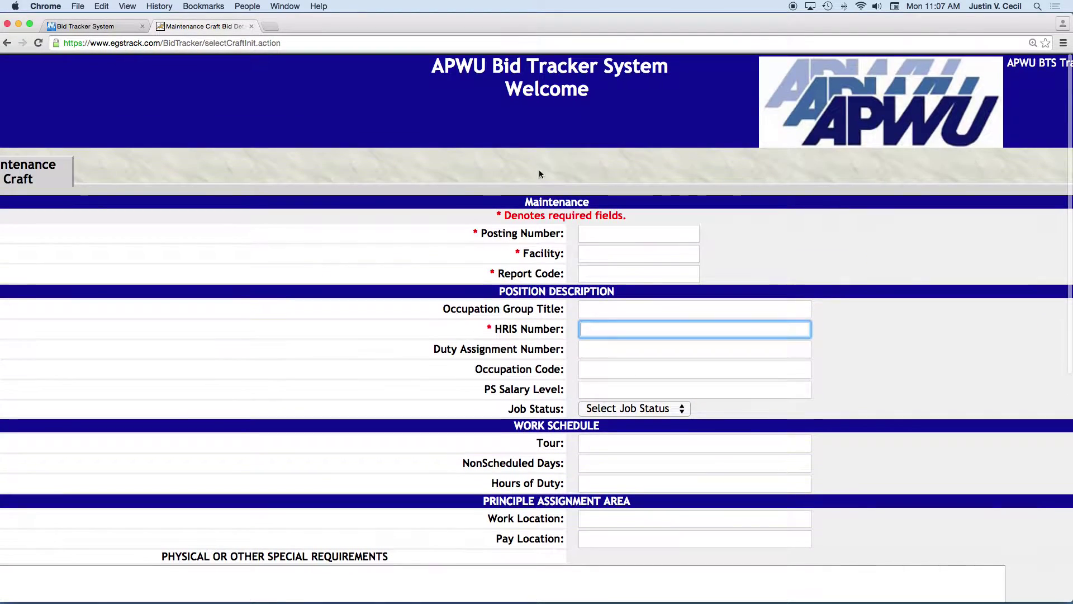
{"action": "scroll", "coordinate": [482, 226], "scroll_direction": "left", "scroll_amount": 4}
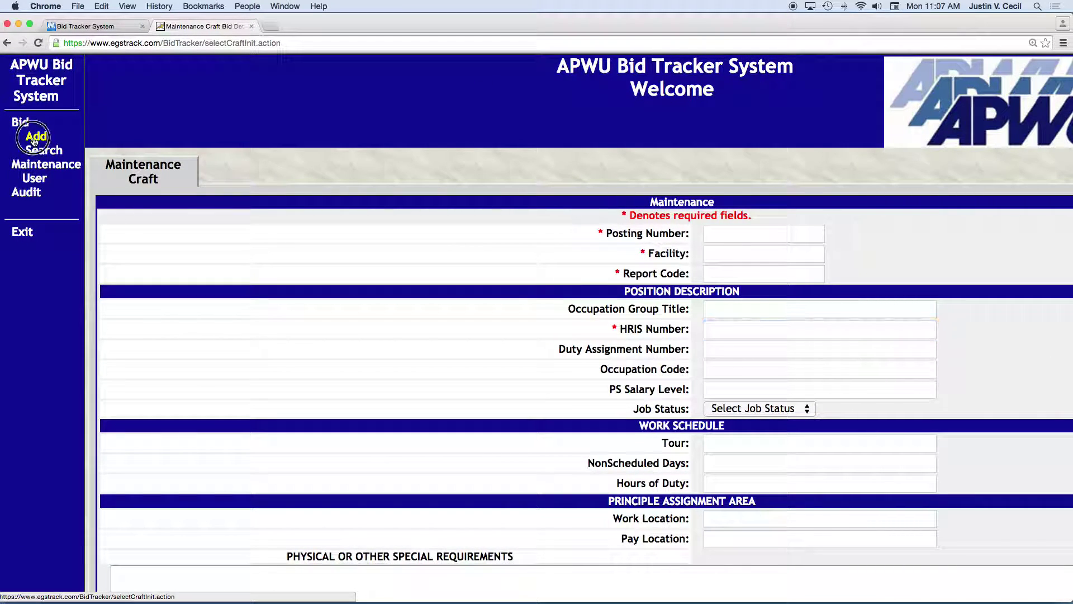
{"action": "left_click", "coordinate": [36, 136]}
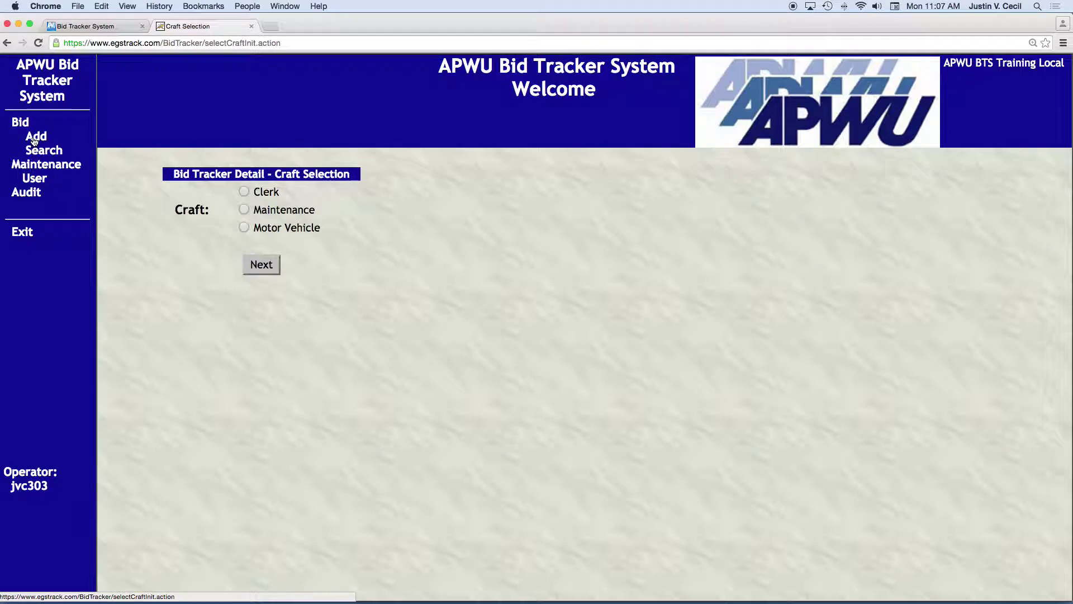
Choose Motor Vehicle as the craft and visit its form's Posting Number and Job ID fields.
{"action": "left_click", "coordinate": [245, 227]}
{"action": "left_click", "coordinate": [258, 264]}
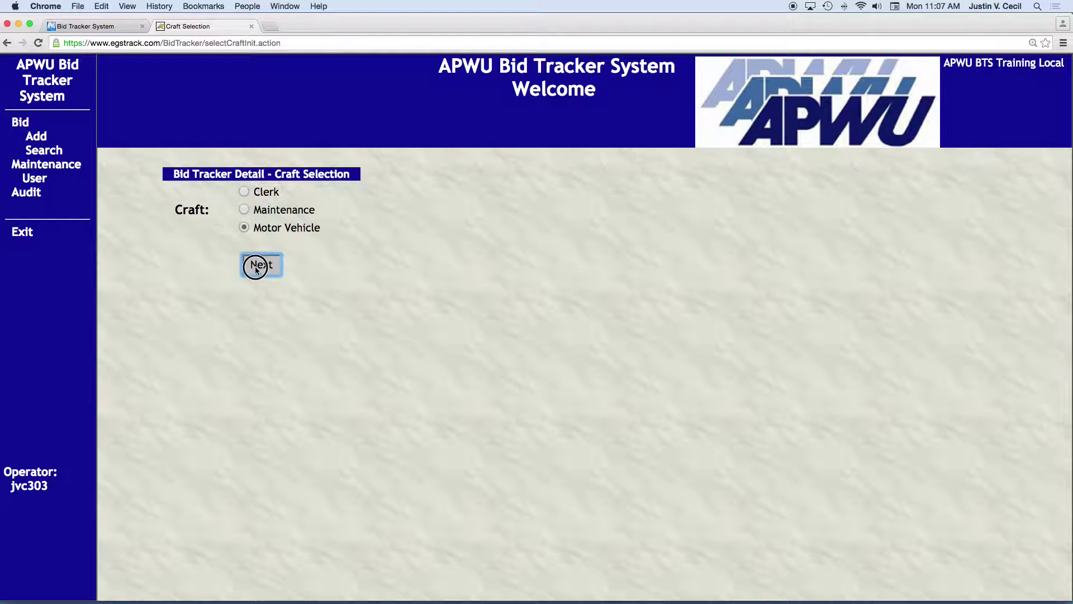
{"action": "scroll", "coordinate": [484, 289], "scroll_direction": "right", "scroll_amount": 3}
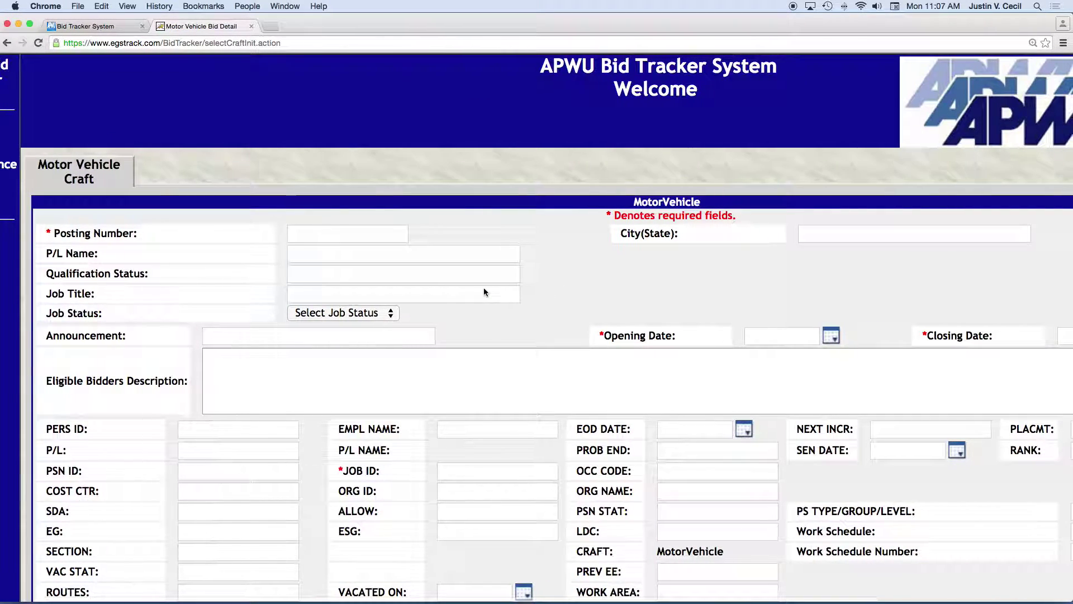
{"action": "scroll", "coordinate": [484, 291], "scroll_direction": "right", "scroll_amount": 2}
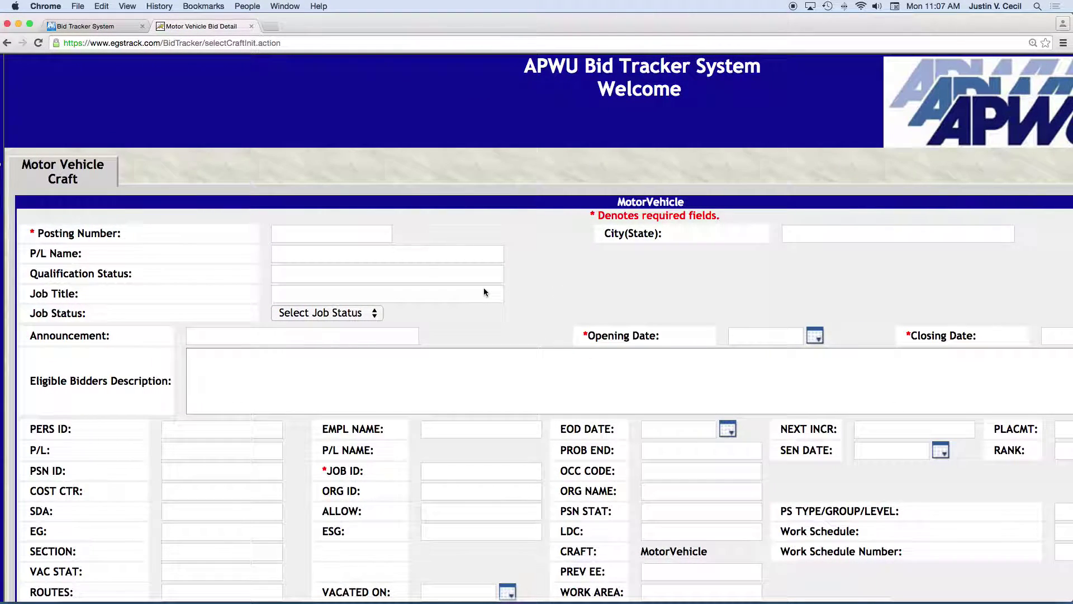
{"action": "scroll", "coordinate": [484, 291], "scroll_direction": "right", "scroll_amount": 1}
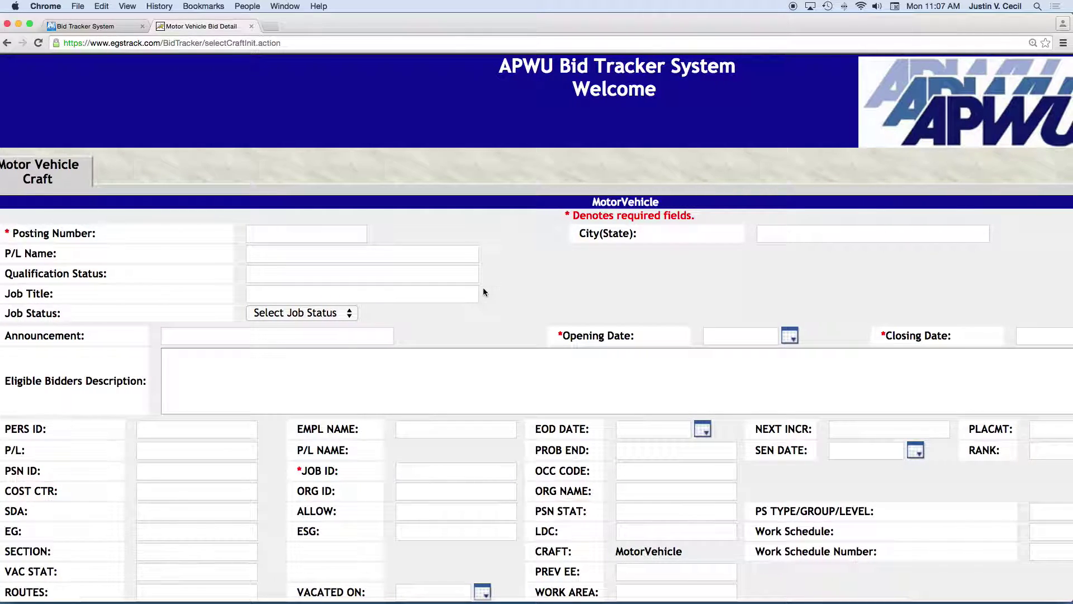
{"action": "left_click", "coordinate": [259, 231]}
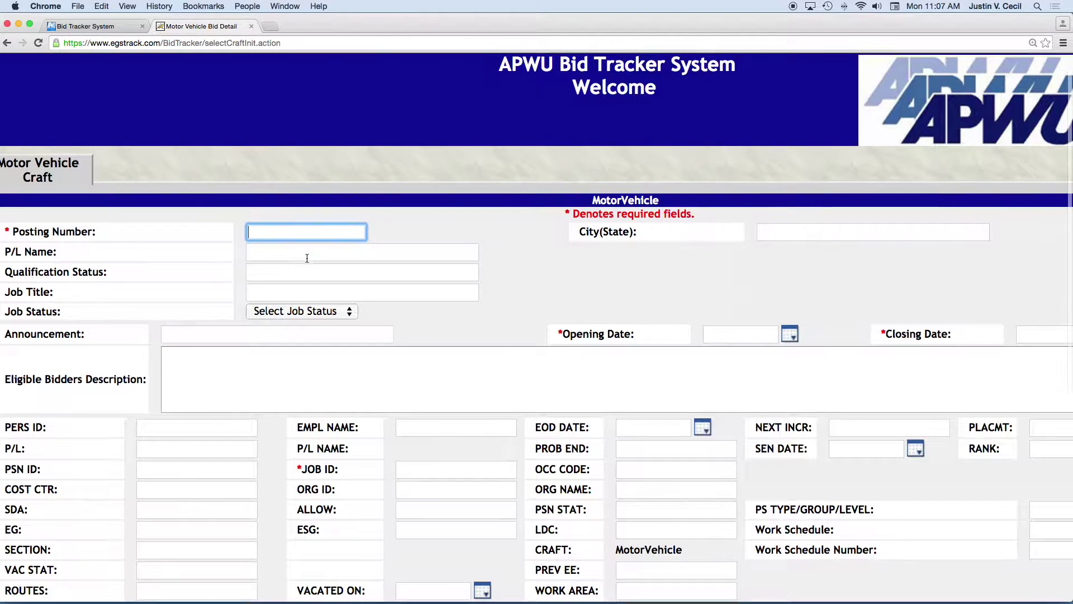
{"action": "scroll", "coordinate": [306, 258], "scroll_direction": "down", "scroll_amount": 3}
{"action": "left_click", "coordinate": [405, 402]}
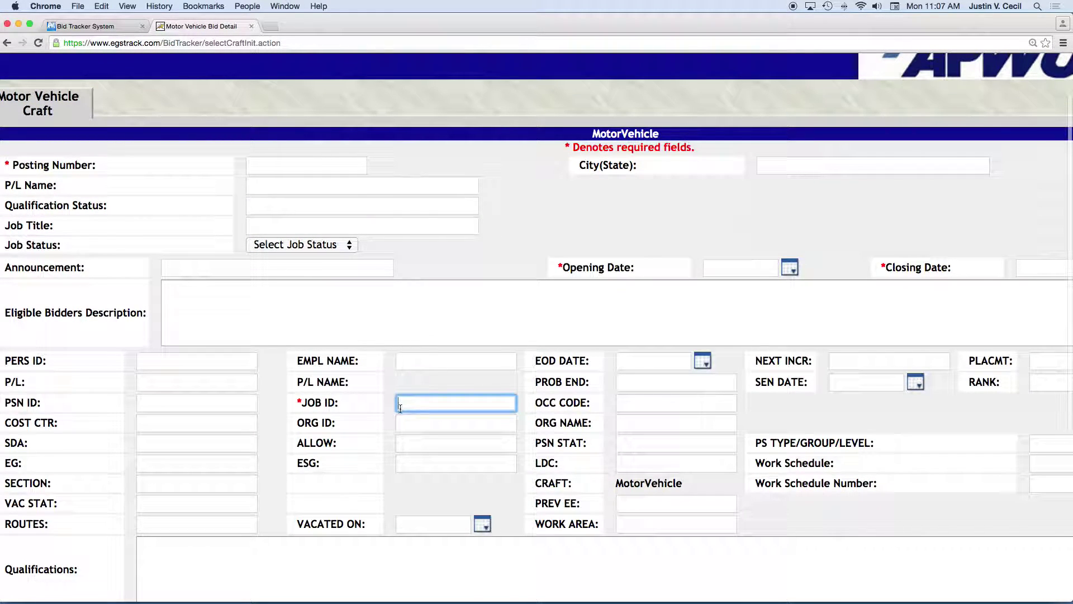
{"action": "scroll", "coordinate": [150, 199], "scroll_direction": "left", "scroll_amount": 4}
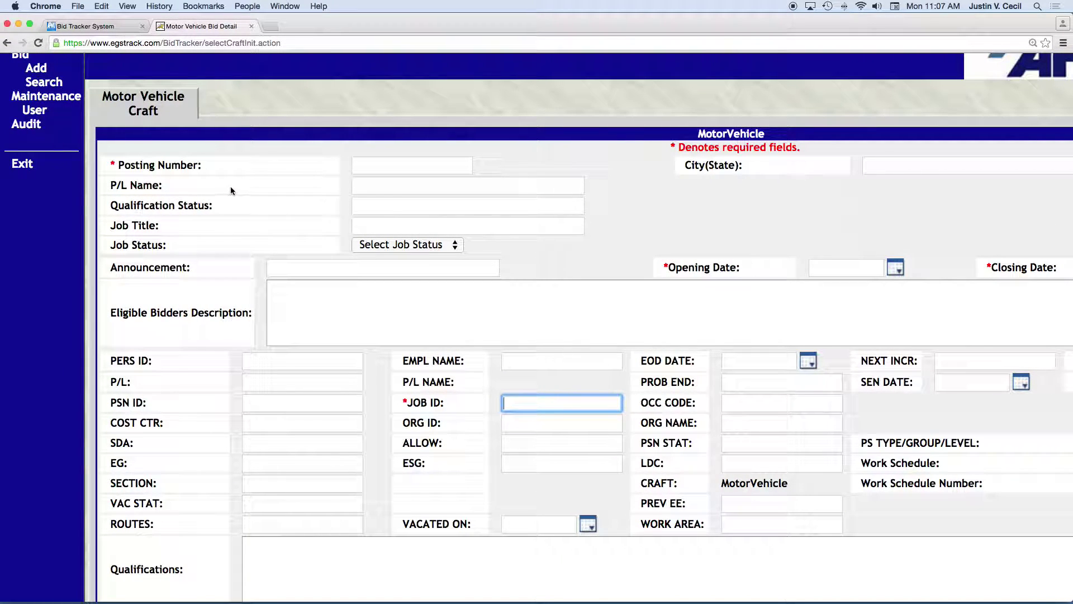
{"action": "left_click", "coordinate": [362, 164]}
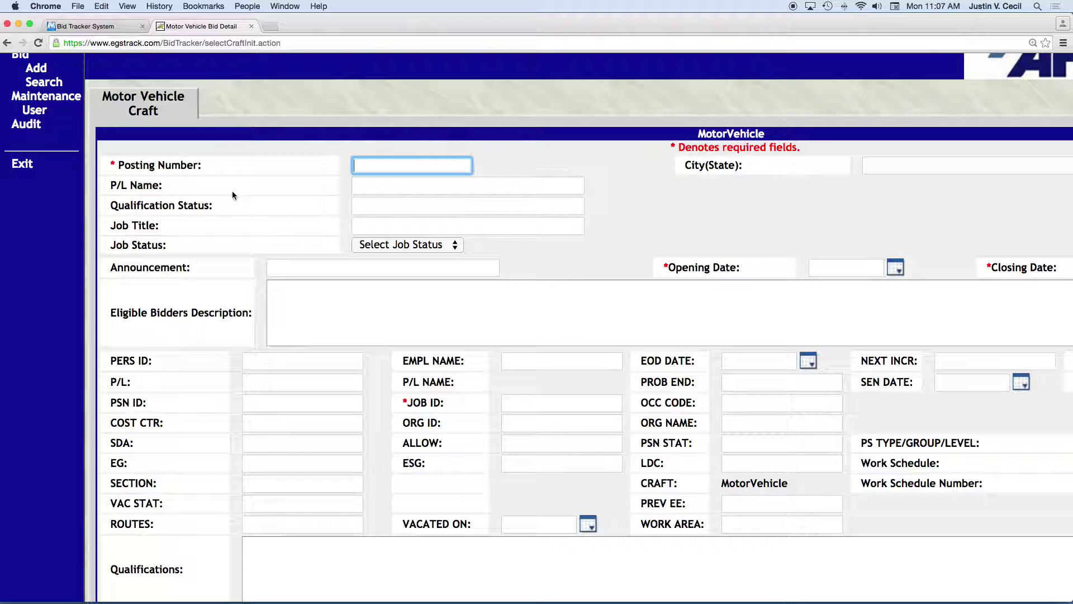
Scroll through the Motor Vehicle form, revisit Job ID, then go to the Bid Search page.
{"action": "scroll", "coordinate": [255, 196], "scroll_direction": "up", "scroll_amount": 3}
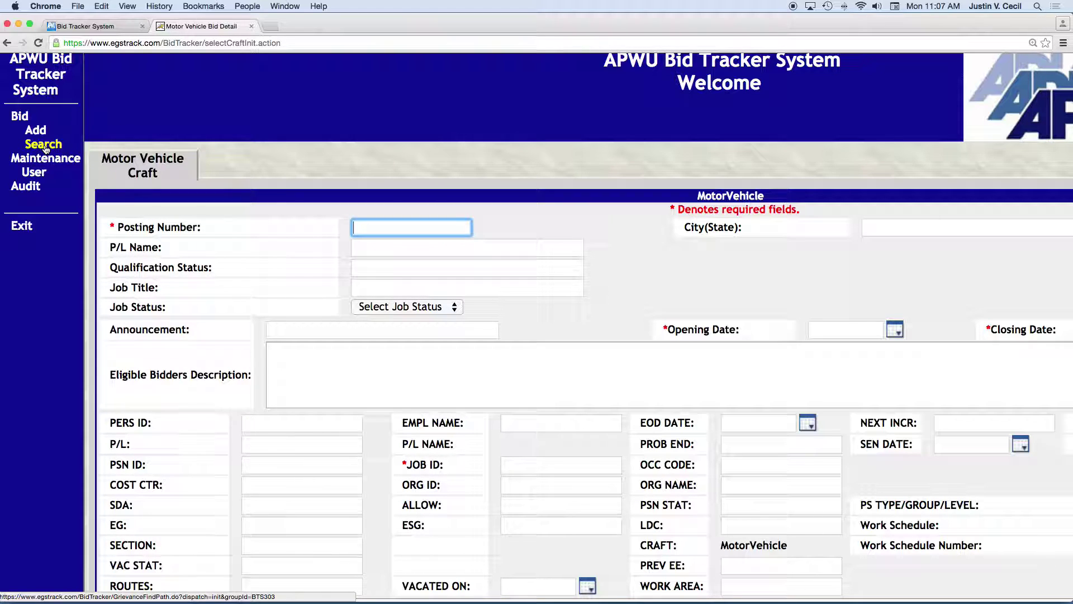
{"action": "scroll", "coordinate": [286, 232], "scroll_direction": "down", "scroll_amount": 1}
{"action": "scroll", "coordinate": [296, 240], "scroll_direction": "down", "scroll_amount": 2}
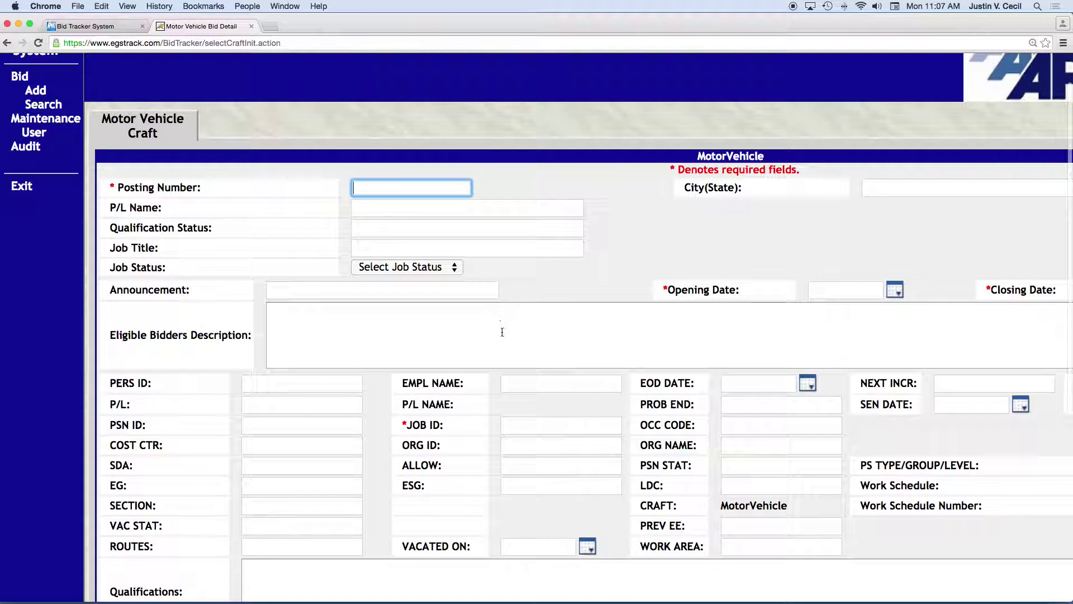
{"action": "left_click", "coordinate": [528, 430]}
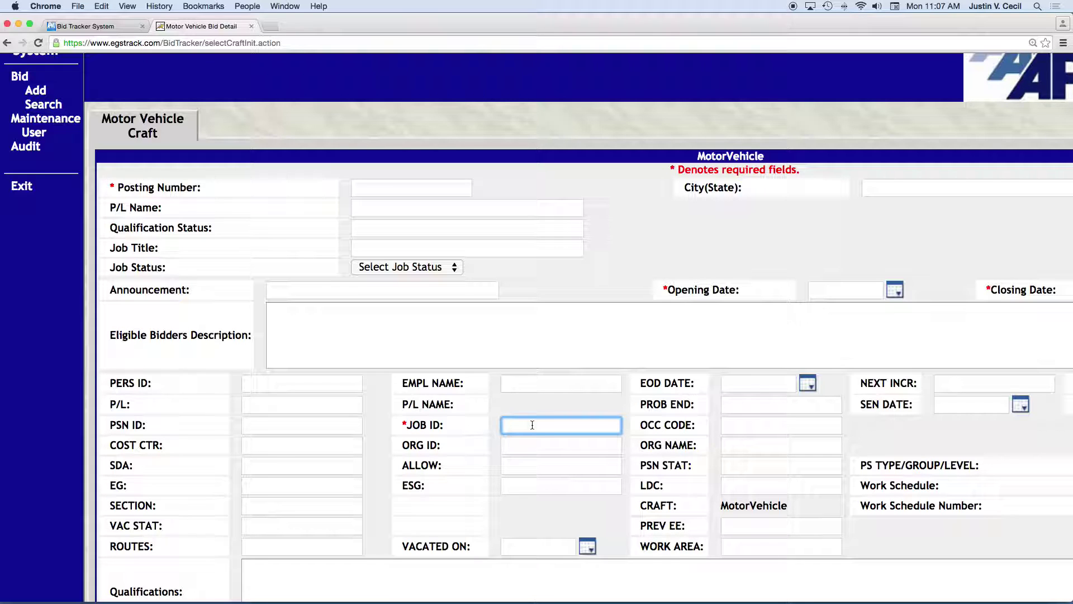
{"action": "scroll", "coordinate": [458, 346], "scroll_direction": "right", "scroll_amount": 3}
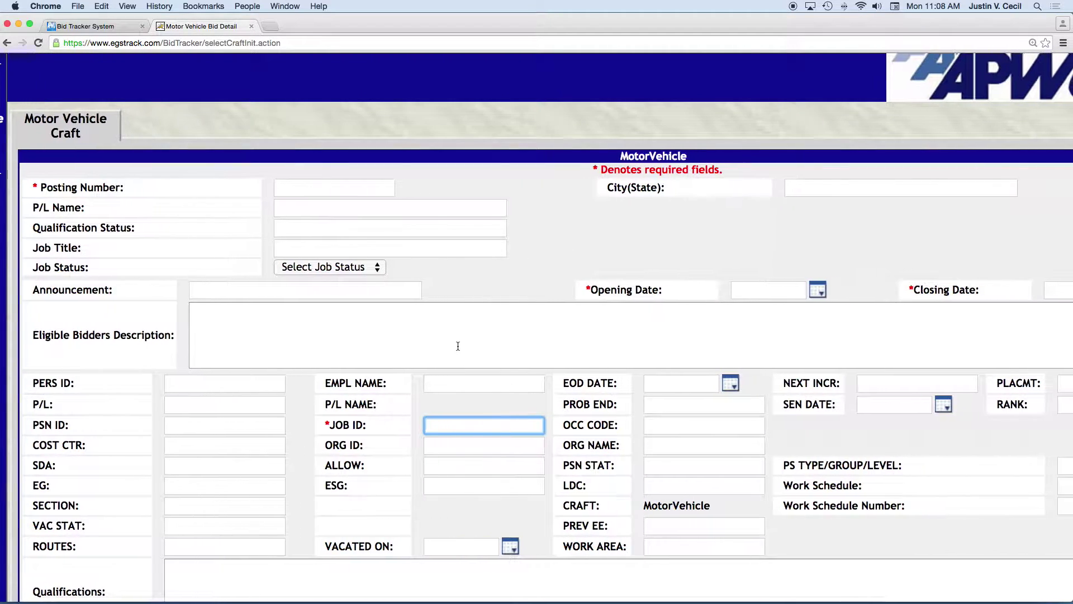
{"action": "scroll", "coordinate": [458, 346], "scroll_direction": "down", "scroll_amount": 7}
{"action": "scroll", "coordinate": [458, 346], "scroll_direction": "down", "scroll_amount": 3}
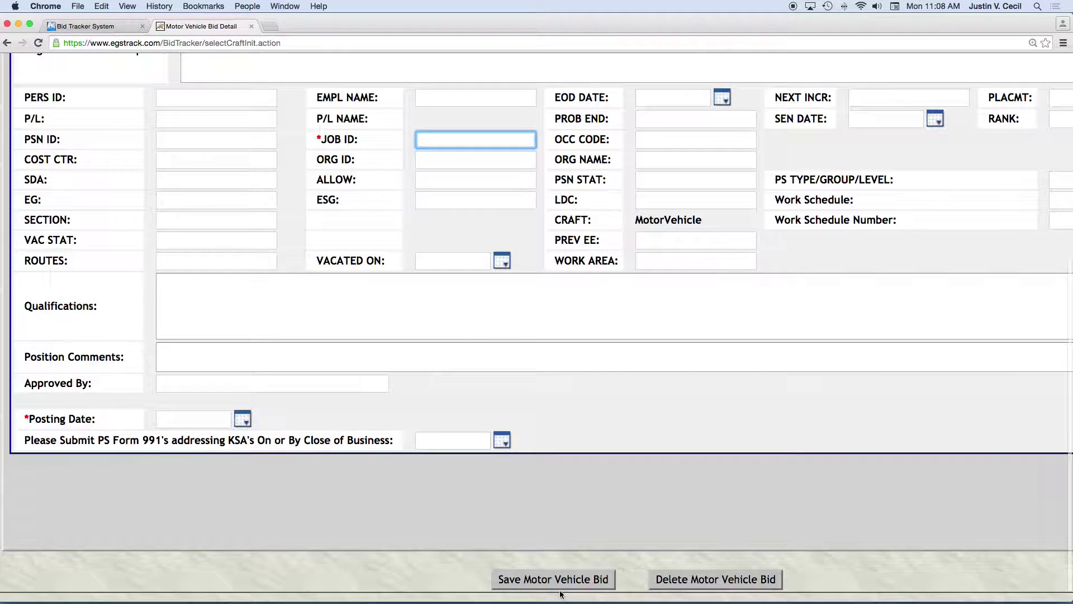
{"action": "scroll", "coordinate": [470, 364], "scroll_direction": "up", "scroll_amount": 12}
{"action": "scroll", "coordinate": [444, 331], "scroll_direction": "left", "scroll_amount": 3}
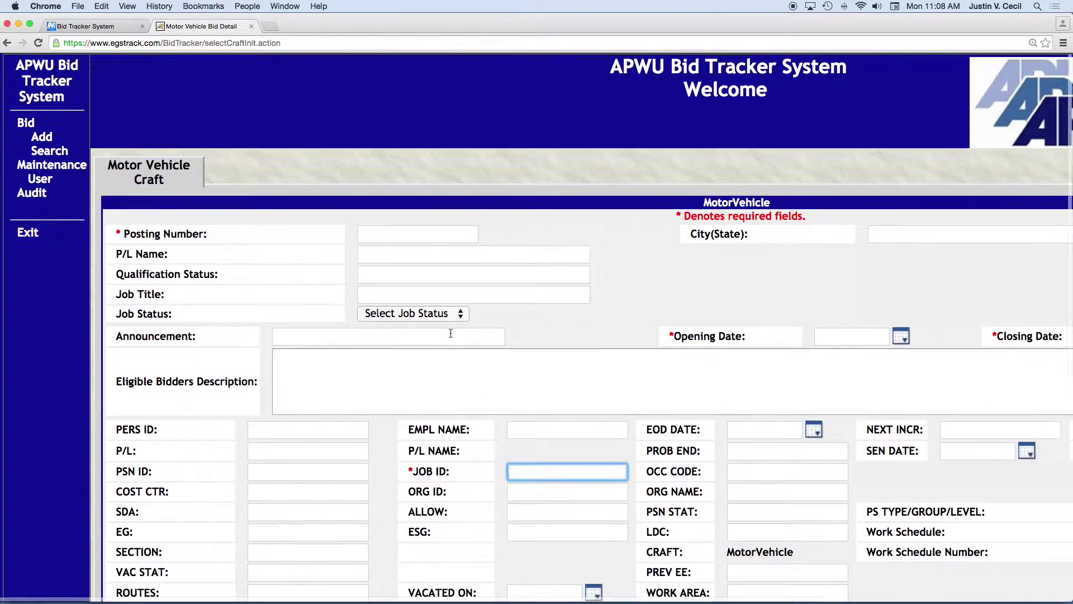
{"action": "left_click", "coordinate": [50, 150]}
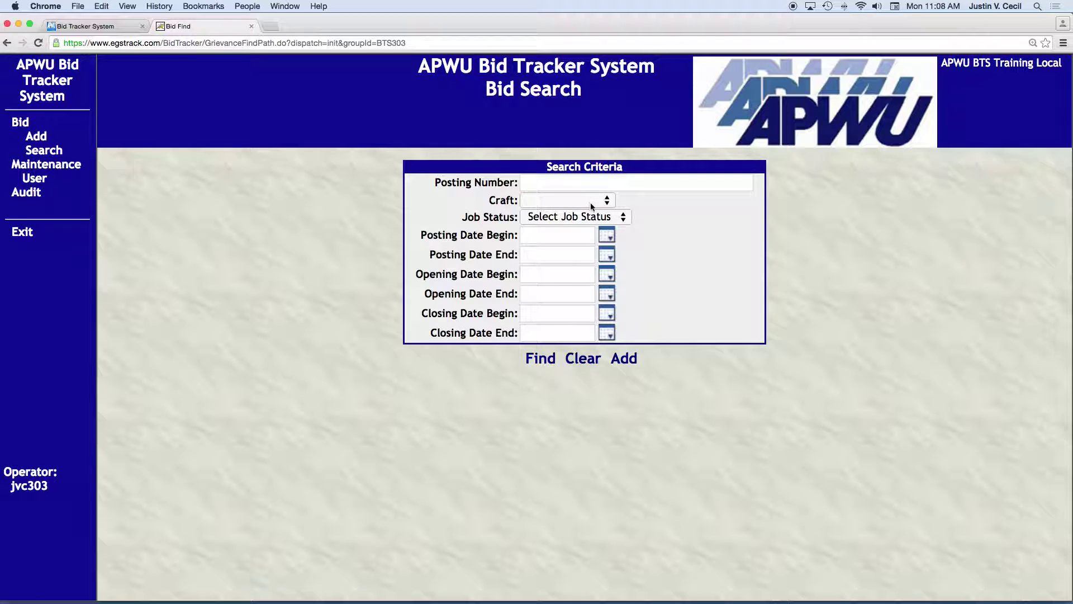
Browse the Craft dropdown and filter the search to Clerk, showing its Job Id field.
{"action": "left_click", "coordinate": [593, 203]}
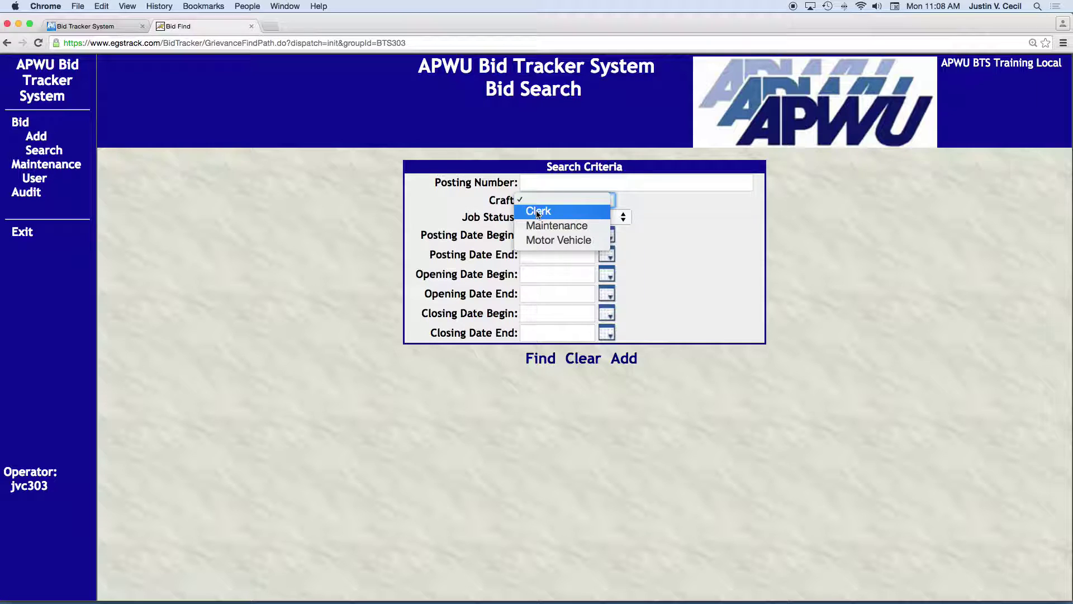
{"action": "left_click", "coordinate": [537, 199]}
{"action": "left_click", "coordinate": [531, 181]}
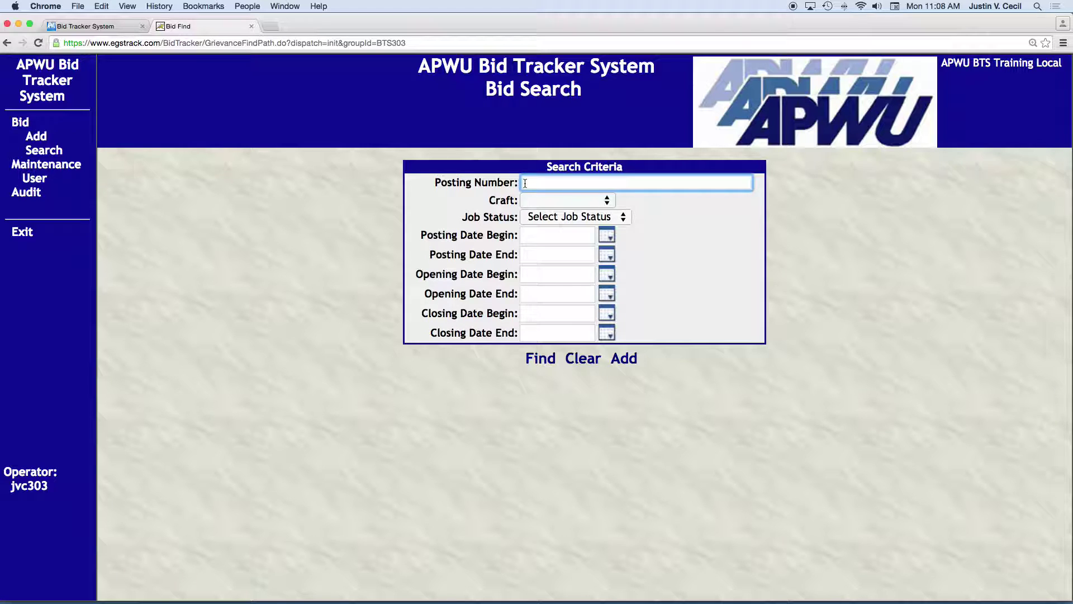
{"action": "left_click", "coordinate": [532, 202]}
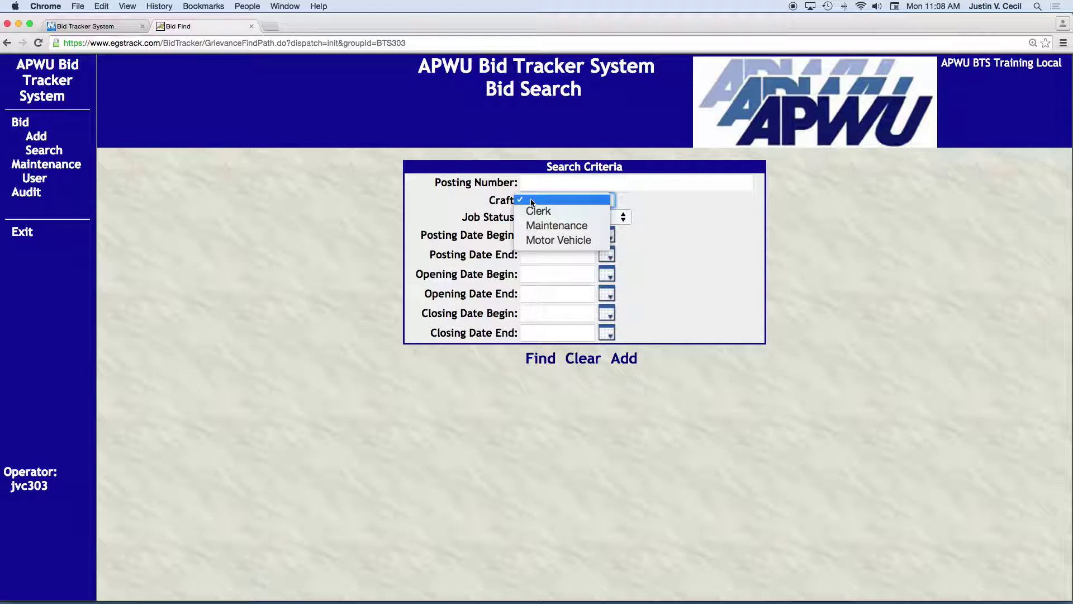
{"action": "left_click", "coordinate": [538, 211]}
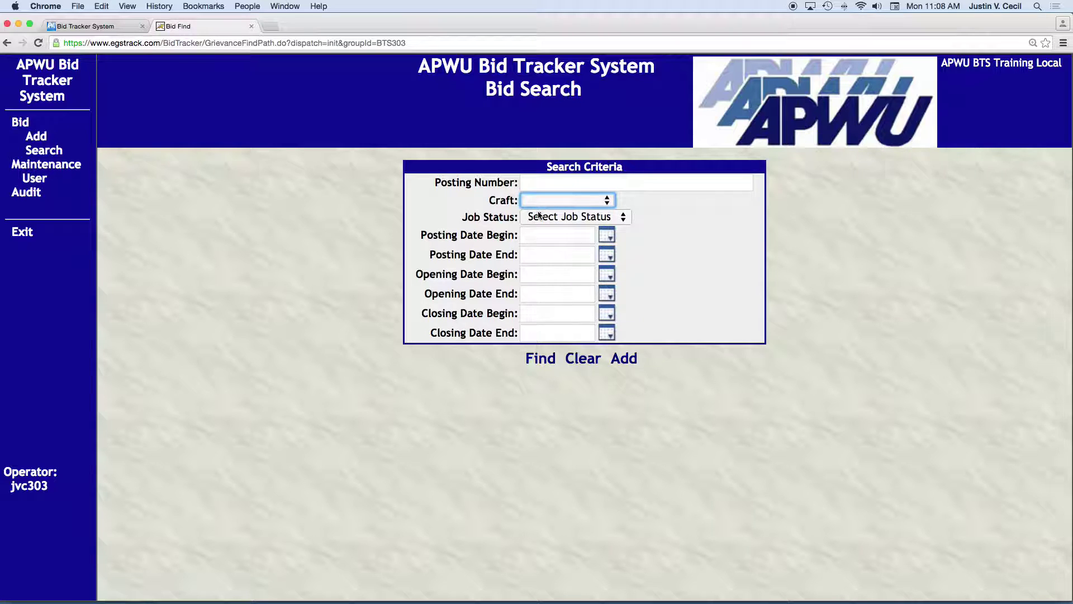
{"action": "left_click", "coordinate": [515, 238]}
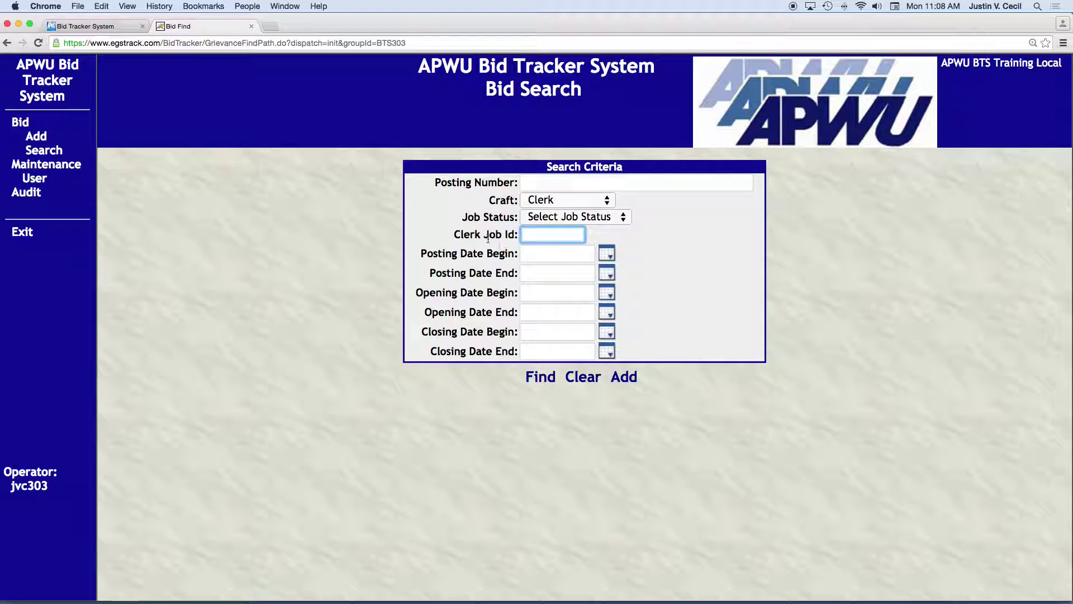
Try Maintenance and then Motor Vehicle as the craft filter, checking their extra fields.
{"action": "left_click", "coordinate": [565, 208]}
{"action": "left_click", "coordinate": [567, 217]}
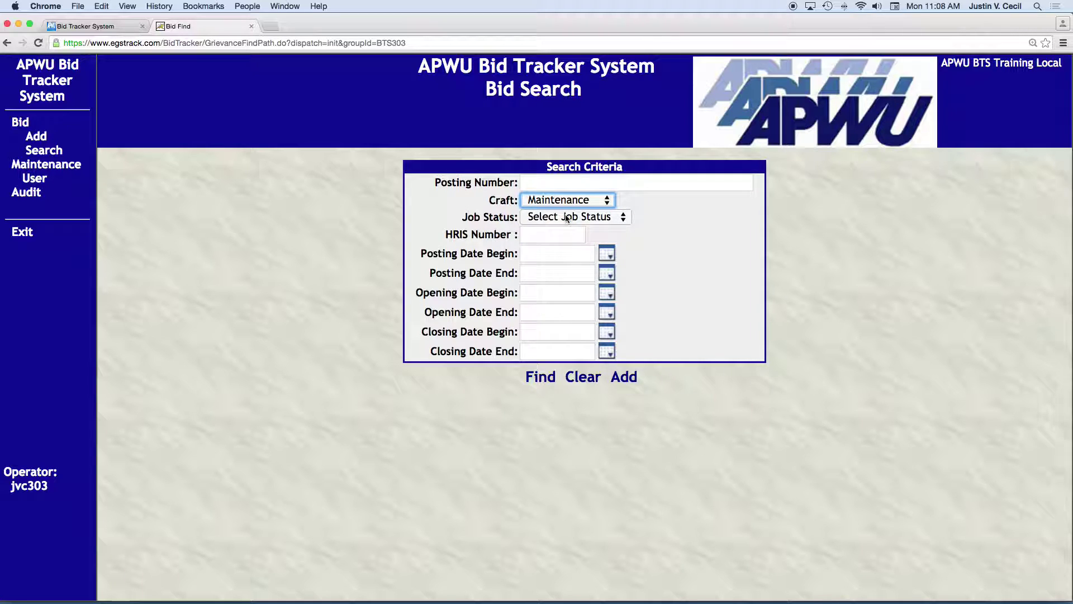
{"action": "left_click", "coordinate": [528, 236]}
{"action": "left_click", "coordinate": [538, 200]}
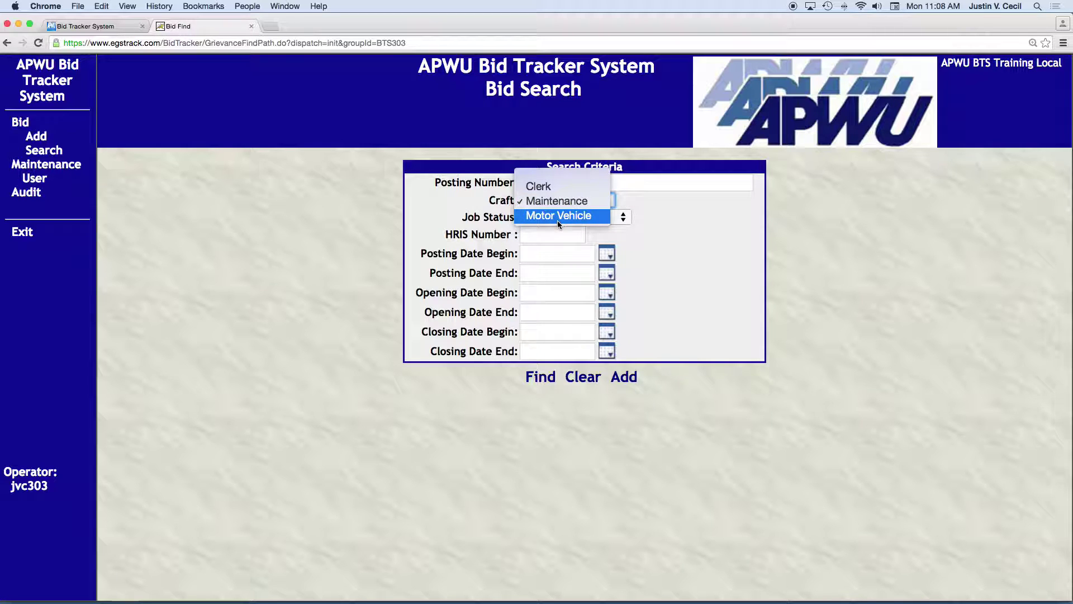
{"action": "left_click", "coordinate": [559, 218]}
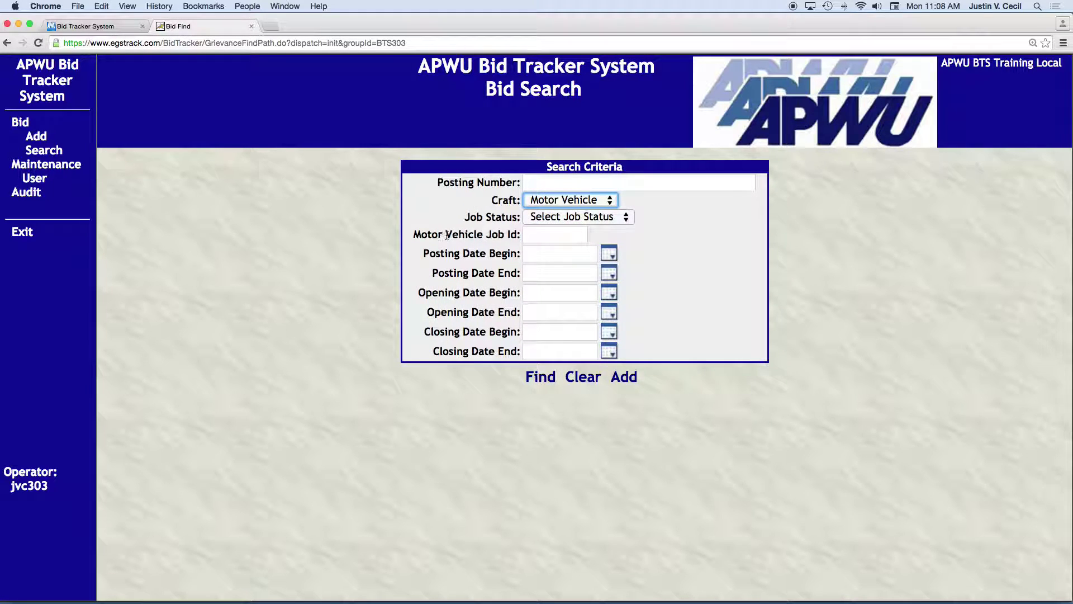
{"action": "left_click", "coordinate": [542, 234]}
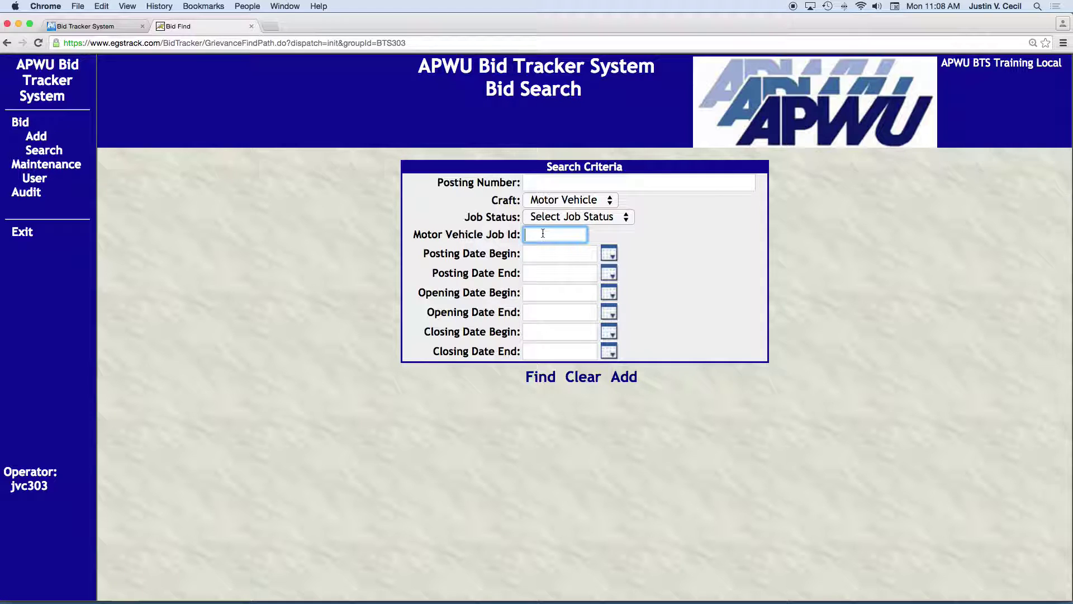
{"action": "left_click", "coordinate": [536, 183]}
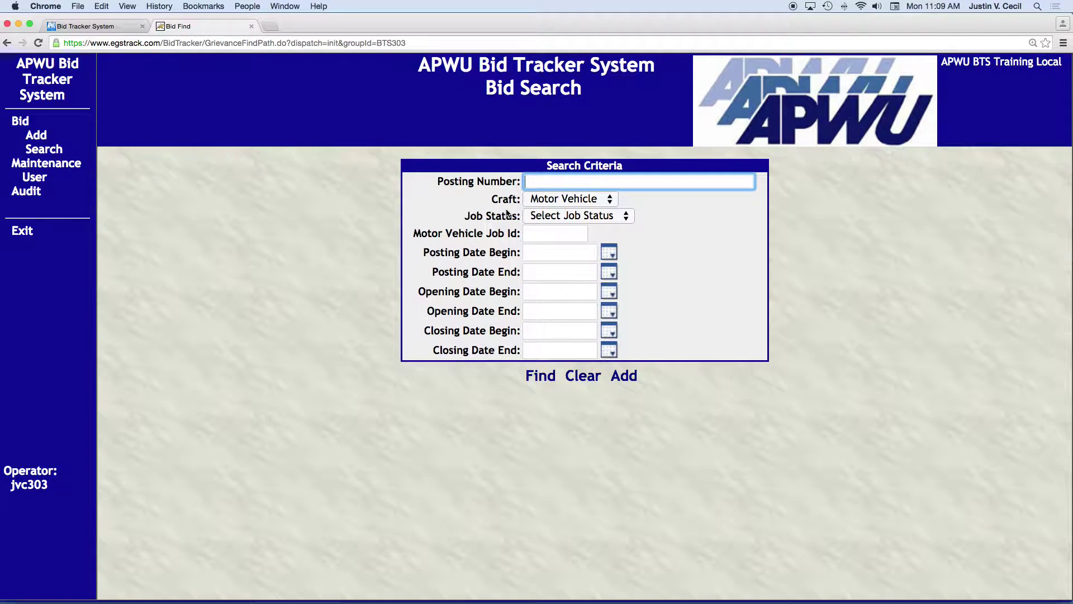
{"action": "scroll", "coordinate": [509, 203], "scroll_direction": "up", "scroll_amount": 1}
{"action": "scroll", "coordinate": [509, 203], "scroll_direction": "down", "scroll_amount": 1}
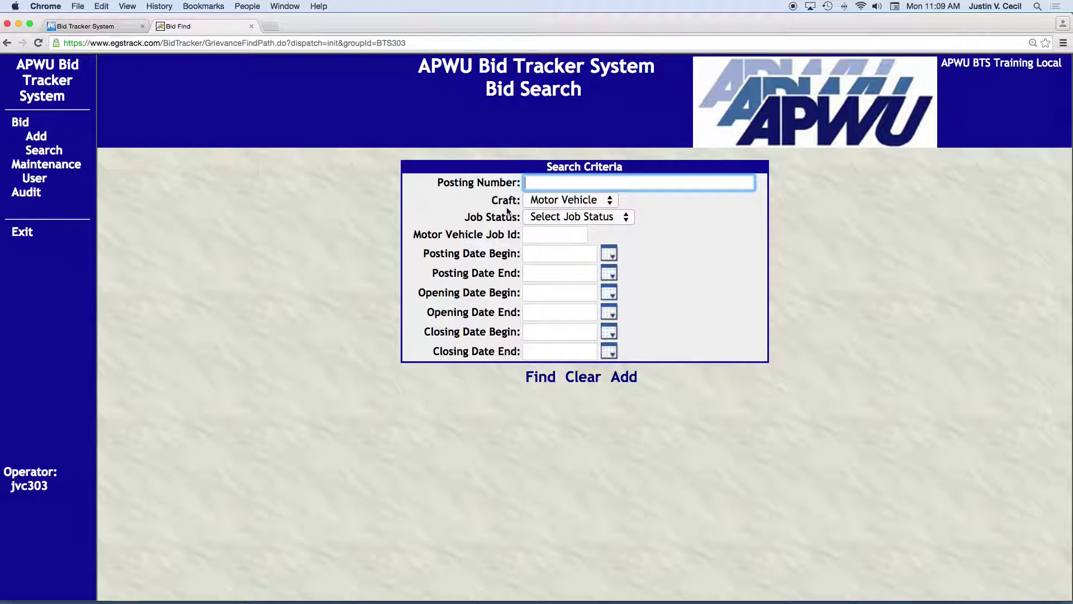
Set the craft filter back to Clerk and run the search, listing 23 Clerk bids.
{"action": "left_click", "coordinate": [558, 201]}
{"action": "left_click", "coordinate": [545, 170]}
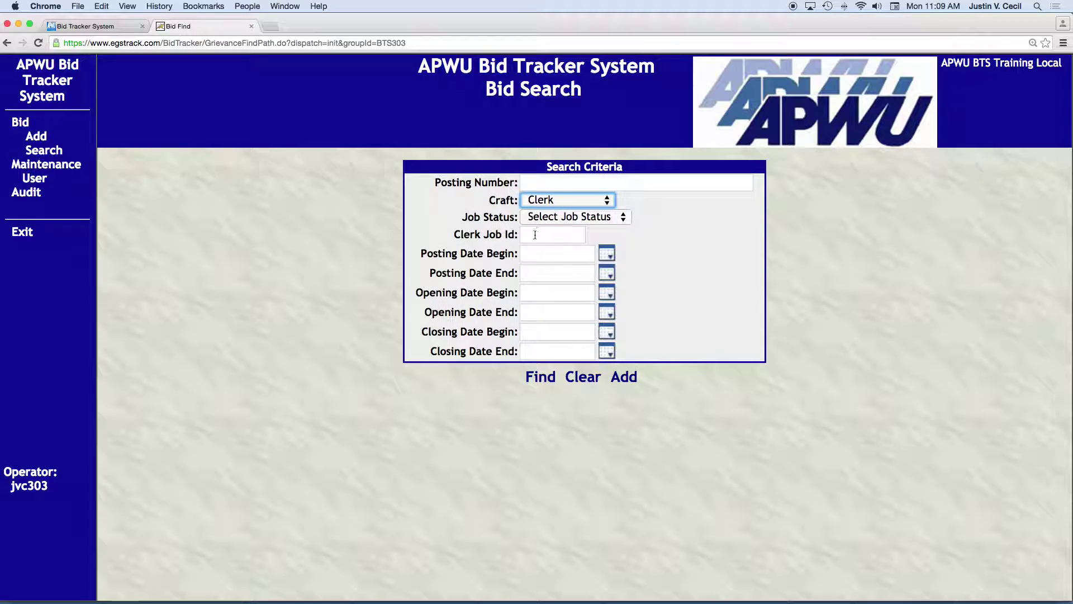
{"action": "left_click", "coordinate": [541, 380]}
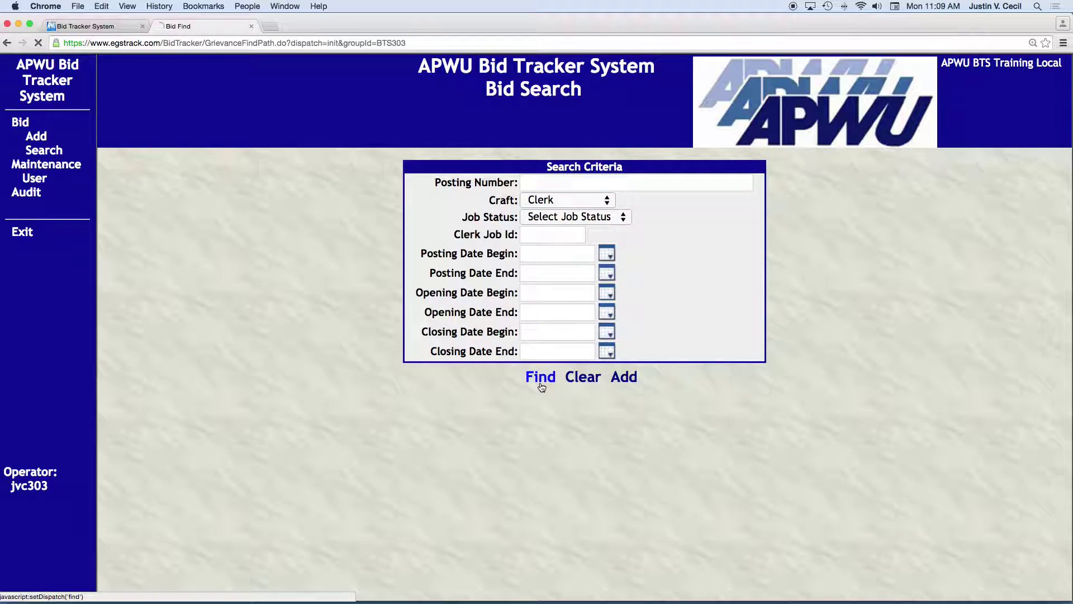
{"action": "scroll", "coordinate": [535, 384], "scroll_direction": "down", "scroll_amount": 5}
{"action": "scroll", "coordinate": [548, 331], "scroll_direction": "up", "scroll_amount": 1}
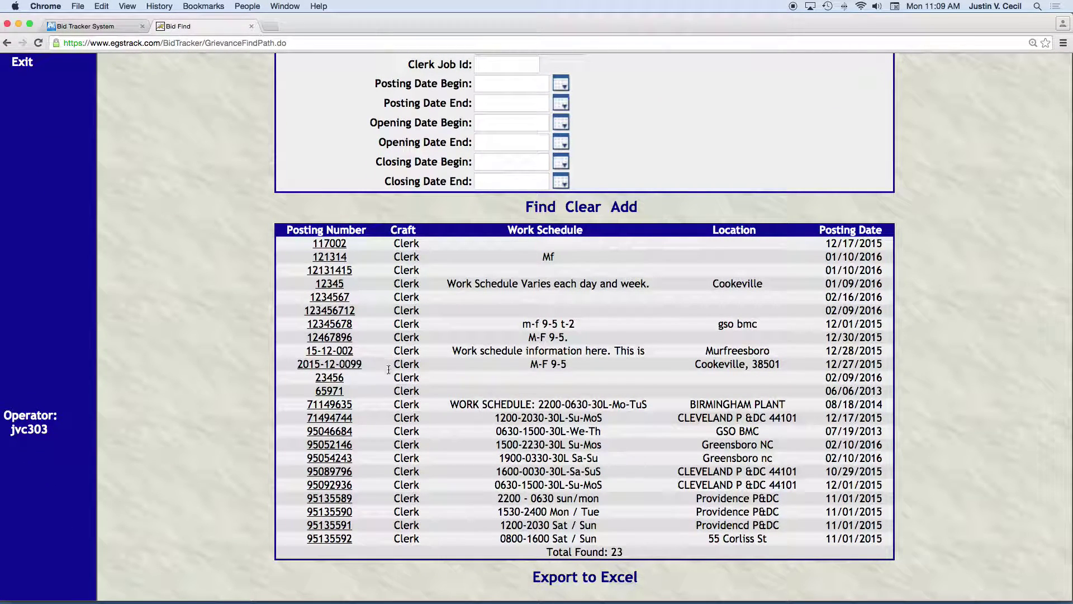
Open Clerk bid 65971 for Birmingham, AL, review its details, and return to Bid Search.
{"action": "left_click", "coordinate": [328, 391]}
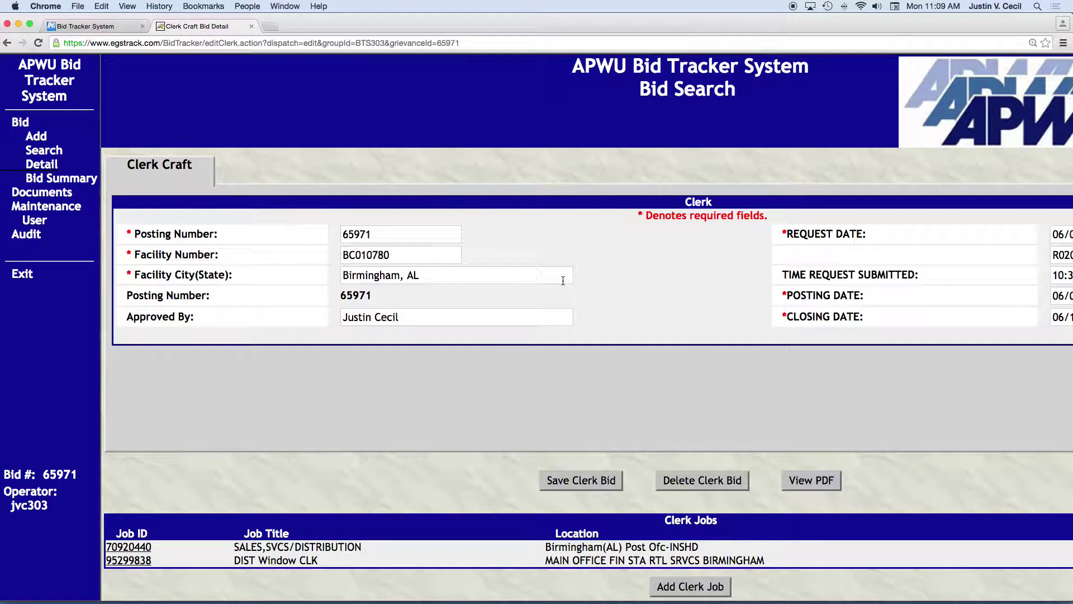
{"action": "scroll", "coordinate": [562, 279], "scroll_direction": "right", "scroll_amount": 3}
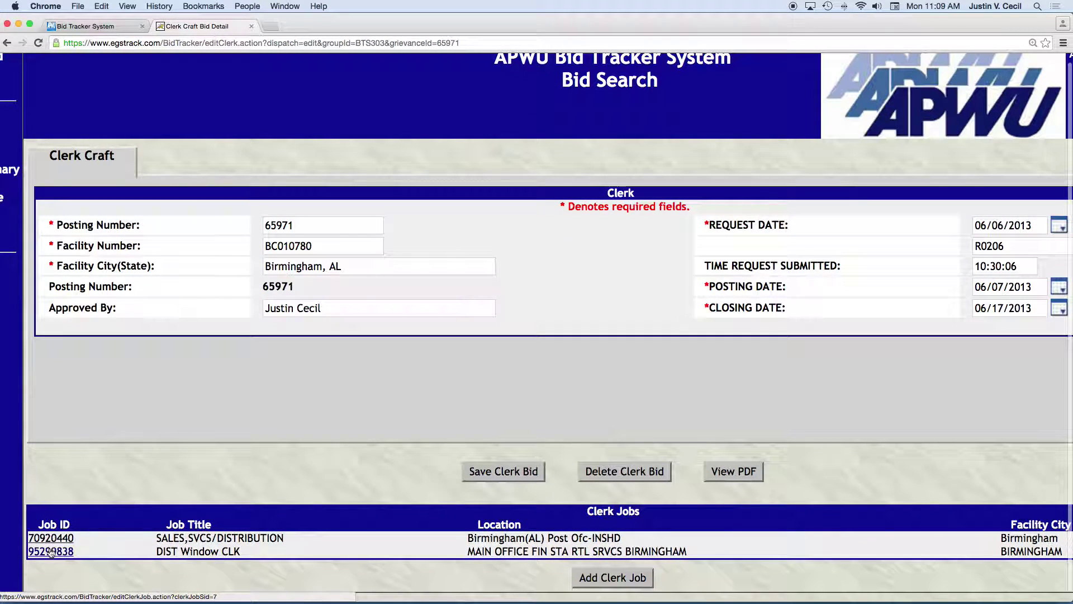
{"action": "scroll", "coordinate": [168, 503], "scroll_direction": "up", "scroll_amount": 1}
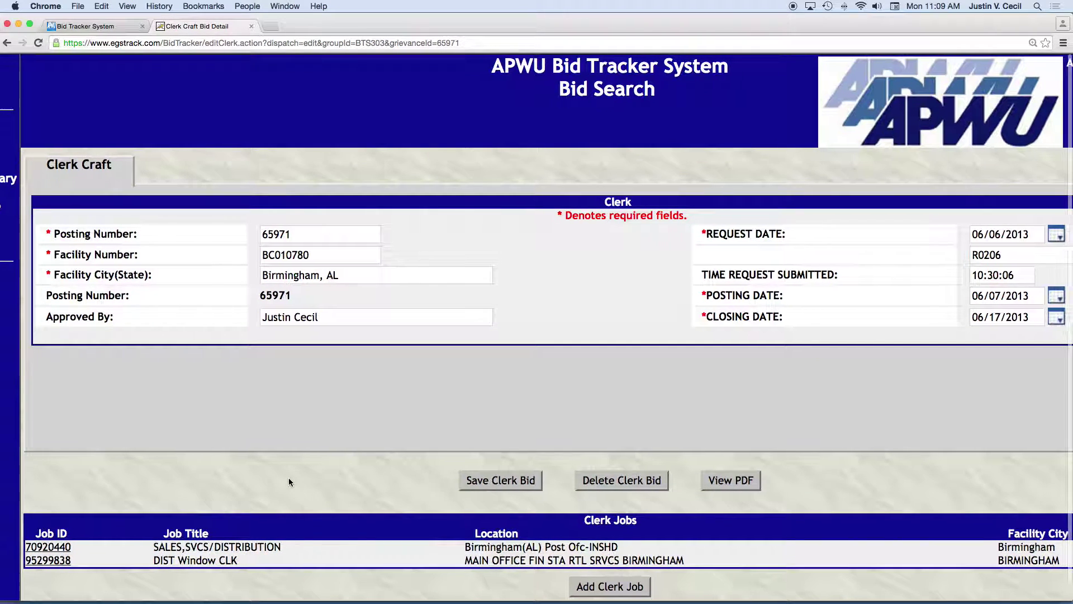
{"action": "scroll", "coordinate": [288, 479], "scroll_direction": "right", "scroll_amount": 2}
{"action": "scroll", "coordinate": [288, 477], "scroll_direction": "left", "scroll_amount": 2}
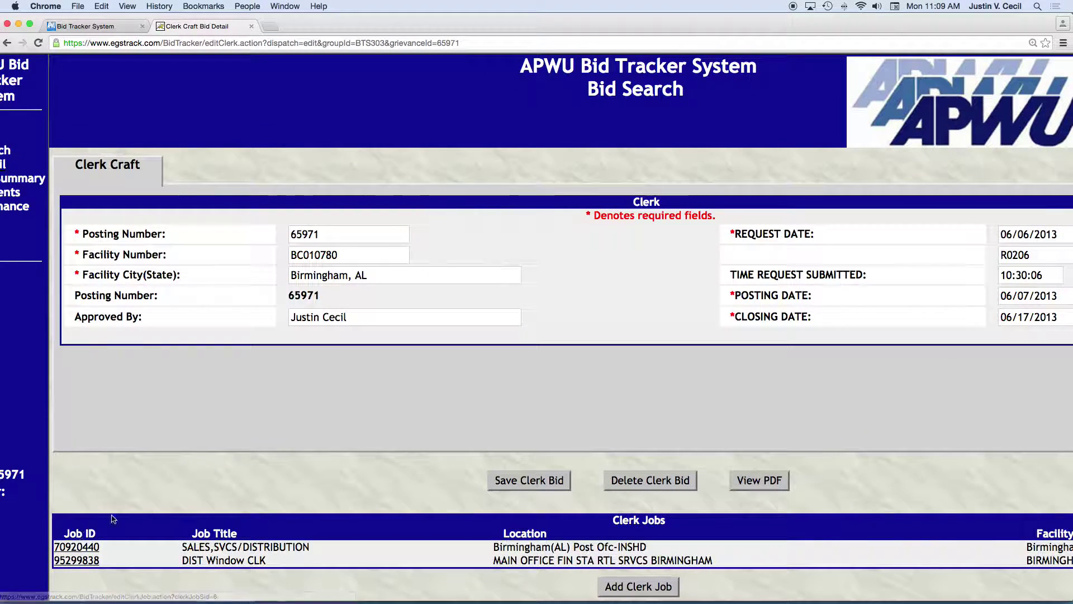
{"action": "left_click", "coordinate": [336, 235]}
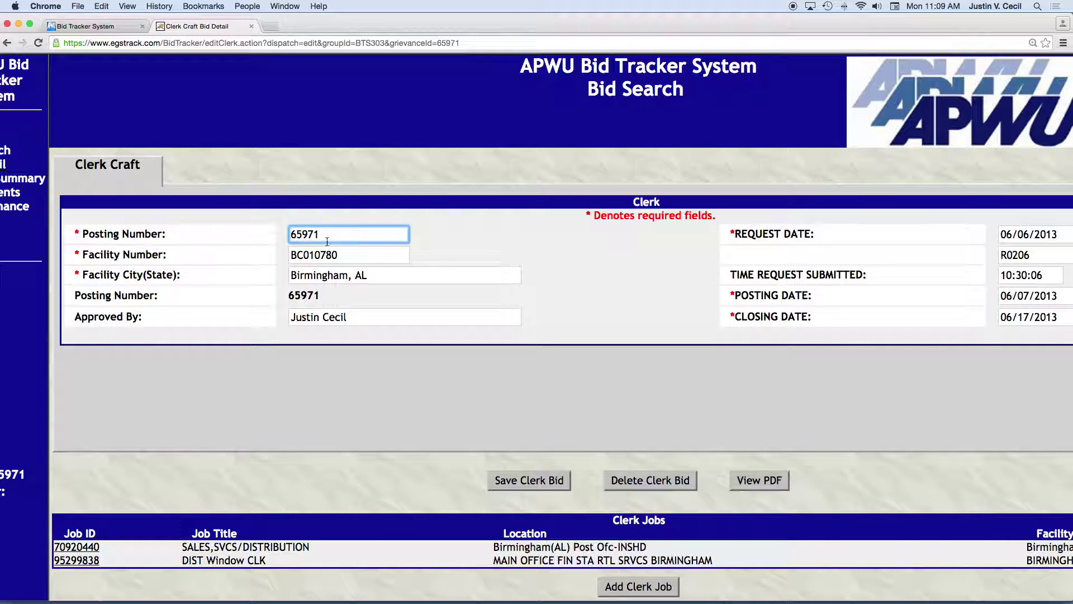
{"action": "scroll", "coordinate": [293, 296], "scroll_direction": "left", "scroll_amount": 3}
{"action": "left_click", "coordinate": [52, 151]}
Search for bids with the Craft filter set to Maintenance.
{"action": "left_click", "coordinate": [570, 200]}
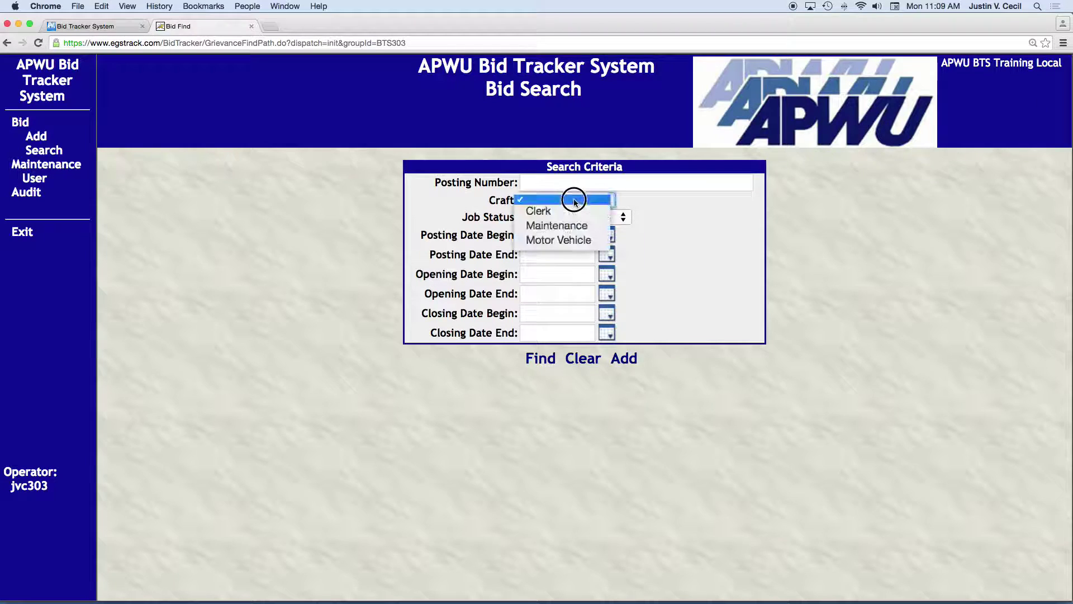
{"action": "left_click", "coordinate": [556, 226]}
{"action": "left_click", "coordinate": [535, 384]}
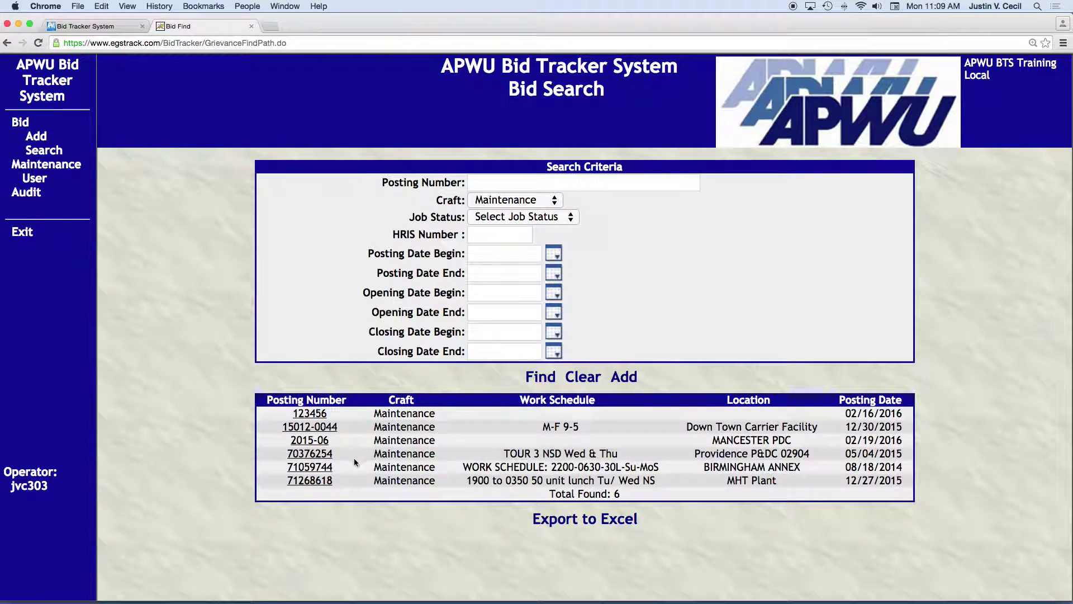
Open Maintenance bid 2015-06 for Manchester P & DC and scroll through its details.
{"action": "left_click", "coordinate": [308, 441]}
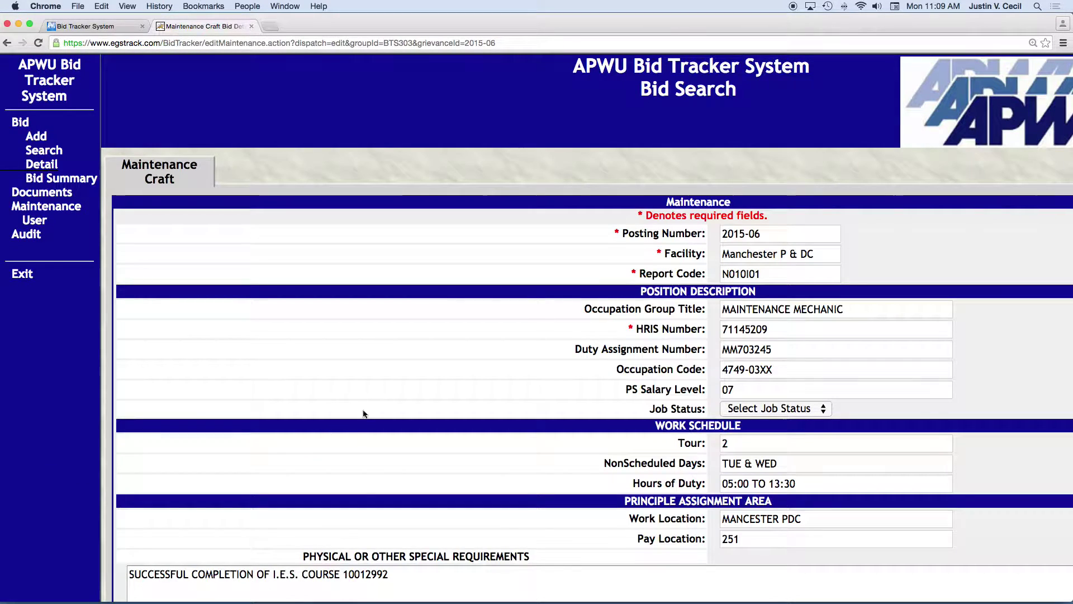
{"action": "scroll", "coordinate": [463, 406], "scroll_direction": "left", "scroll_amount": 1}
{"action": "scroll", "coordinate": [482, 407], "scroll_direction": "right", "scroll_amount": 4}
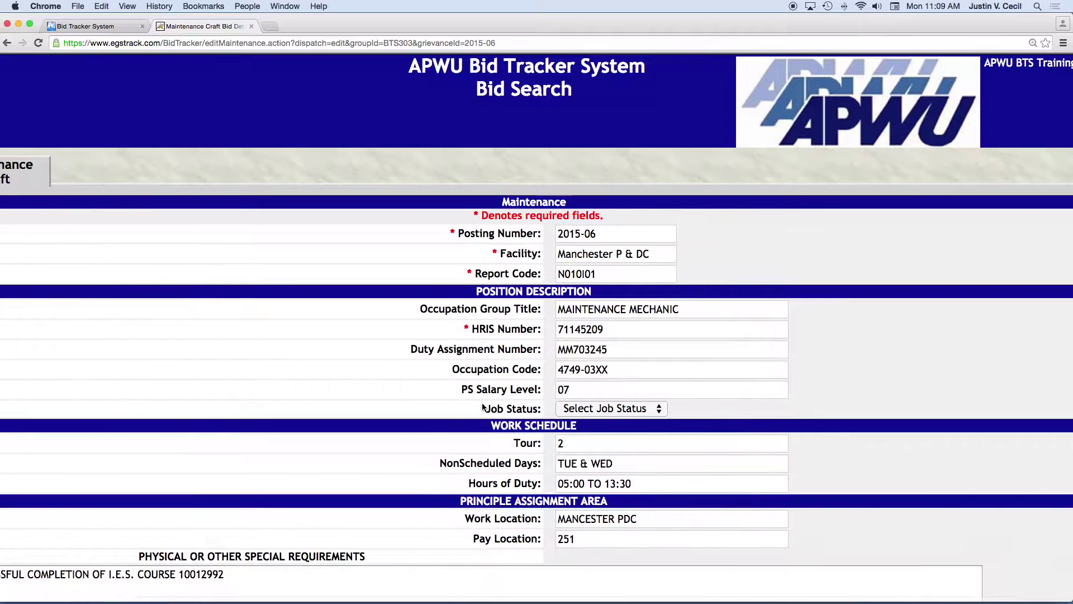
{"action": "scroll", "coordinate": [482, 403], "scroll_direction": "down", "scroll_amount": 2}
{"action": "scroll", "coordinate": [482, 402], "scroll_direction": "up", "scroll_amount": 2}
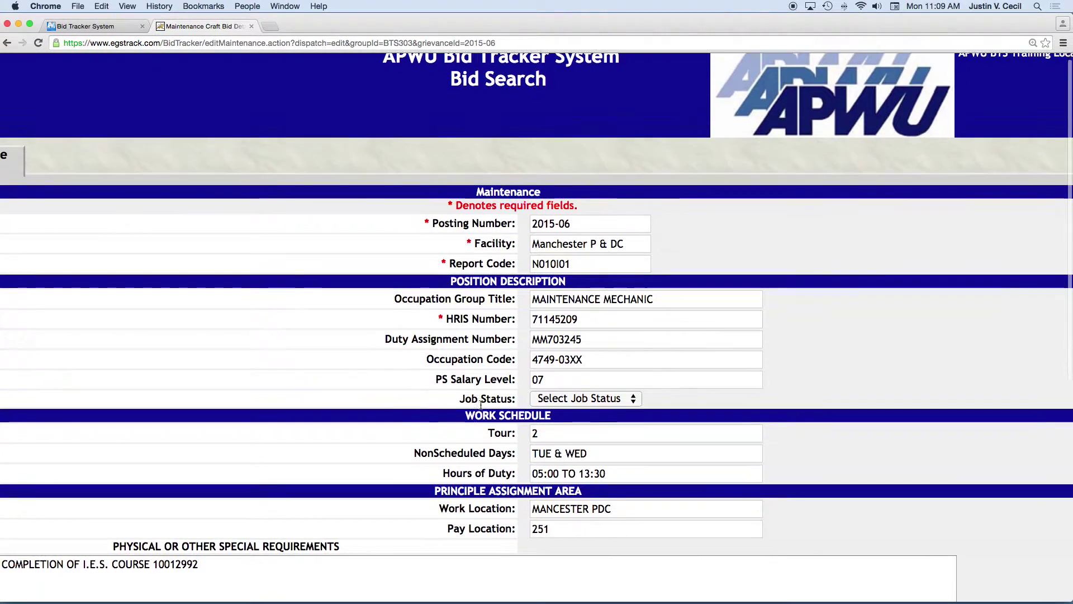
{"action": "scroll", "coordinate": [482, 405], "scroll_direction": "down", "scroll_amount": 1}
{"action": "scroll", "coordinate": [480, 408], "scroll_direction": "up", "scroll_amount": 1}
{"action": "scroll", "coordinate": [481, 408], "scroll_direction": "down", "scroll_amount": 5}
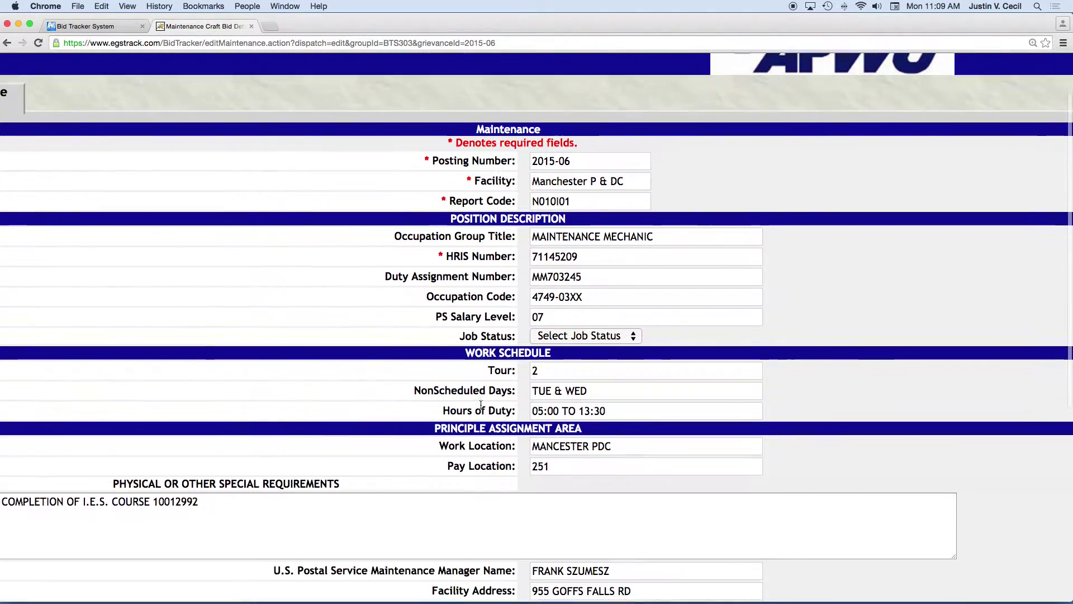
{"action": "scroll", "coordinate": [480, 408], "scroll_direction": "down", "scroll_amount": 8}
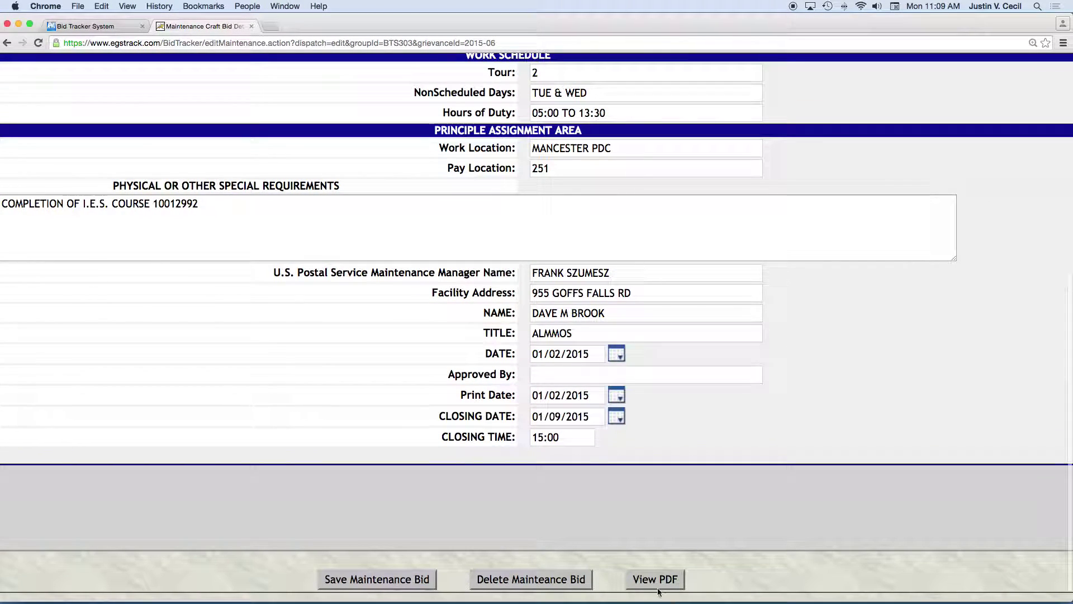
View bid 2015-06 as a PDF, zoomed up to 250%, read it through, and close it.
{"action": "left_click", "coordinate": [647, 580]}
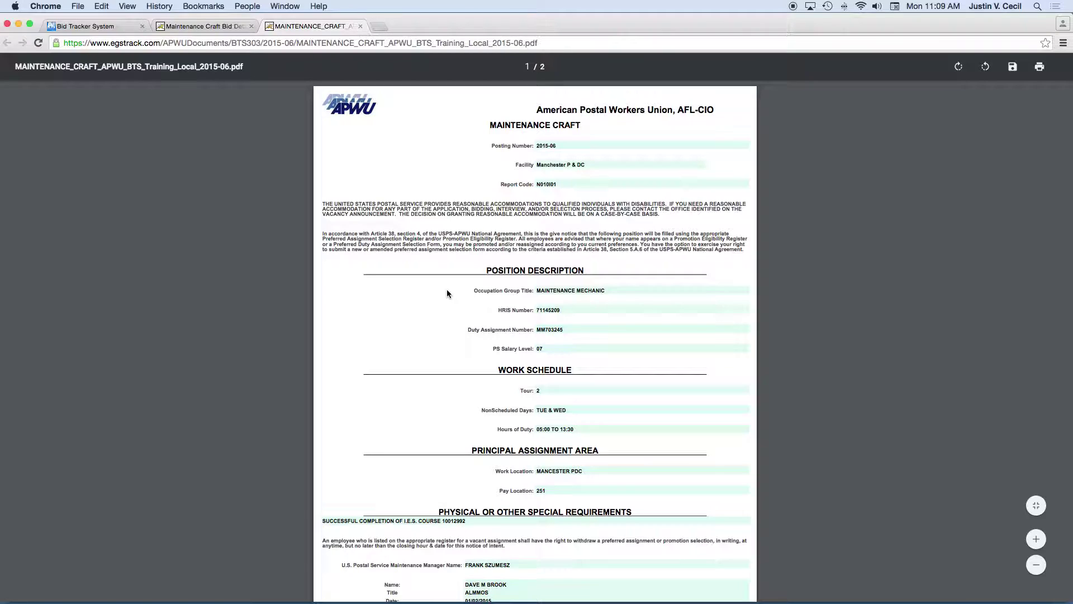
{"action": "key", "text": "super+equal"}
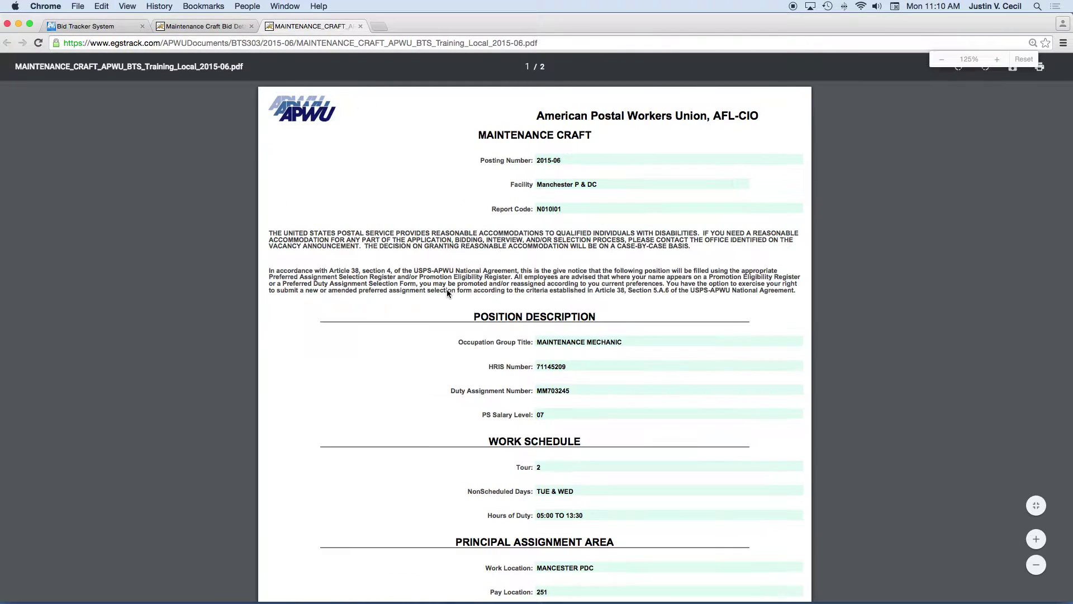
{"action": "key", "text": "super+equal"}
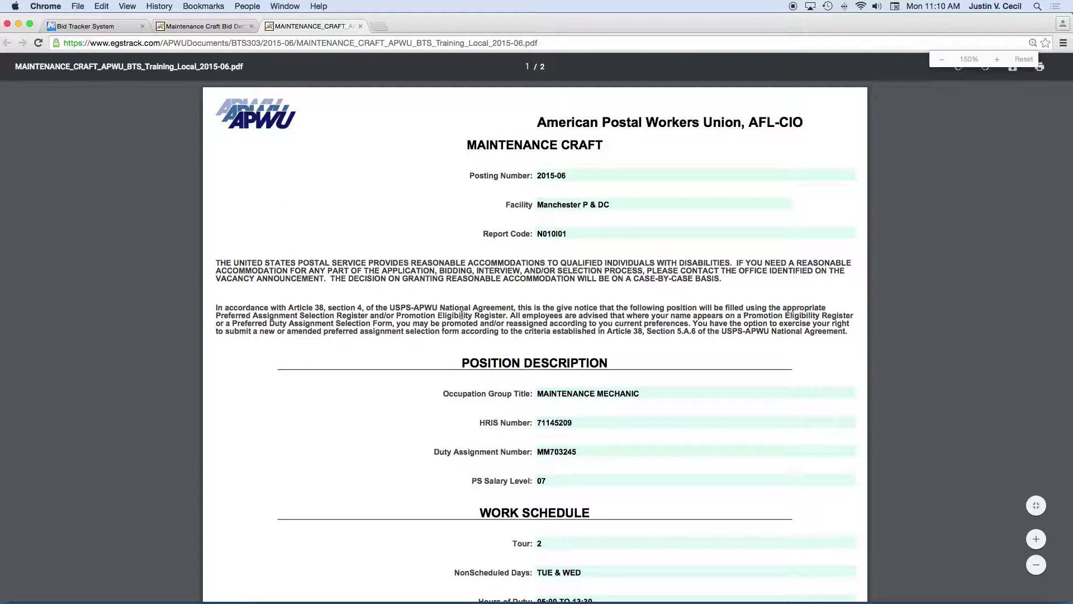
{"action": "scroll", "coordinate": [447, 293], "scroll_direction": "down", "scroll_amount": 7}
{"action": "scroll", "coordinate": [461, 315], "scroll_direction": "down", "scroll_amount": 12}
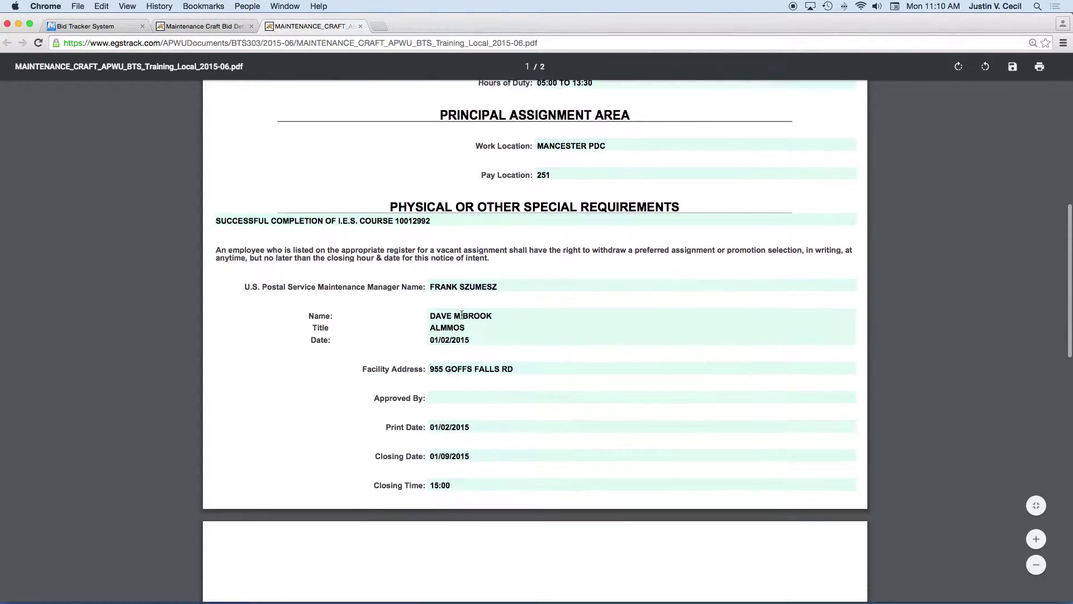
{"action": "scroll", "coordinate": [462, 315], "scroll_direction": "up", "scroll_amount": 12}
{"action": "scroll", "coordinate": [461, 315], "scroll_direction": "up", "scroll_amount": 2}
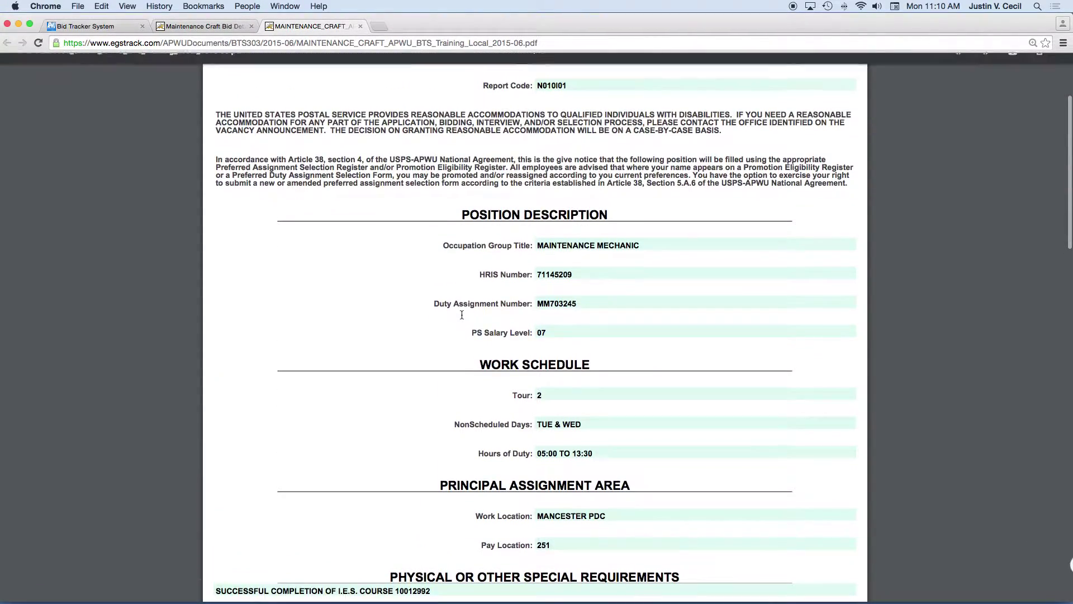
{"action": "key", "text": "super+equal"}
{"action": "key", "text": "super+equal"}
{"action": "key", "text": "super+equal"}
{"action": "scroll", "coordinate": [462, 314], "scroll_direction": "down", "scroll_amount": 15}
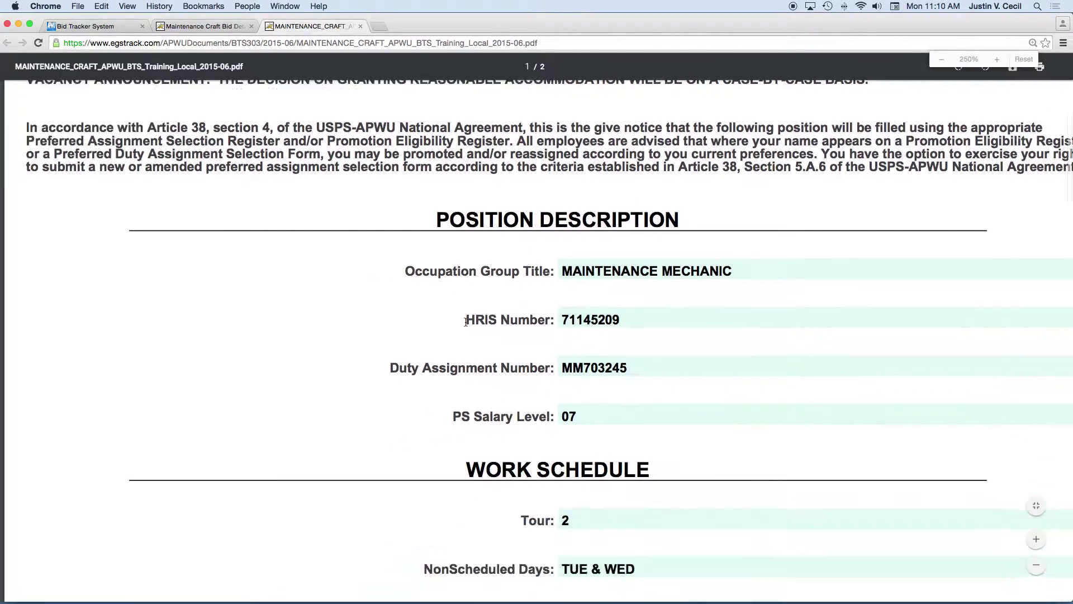
{"action": "scroll", "coordinate": [466, 323], "scroll_direction": "down", "scroll_amount": 12}
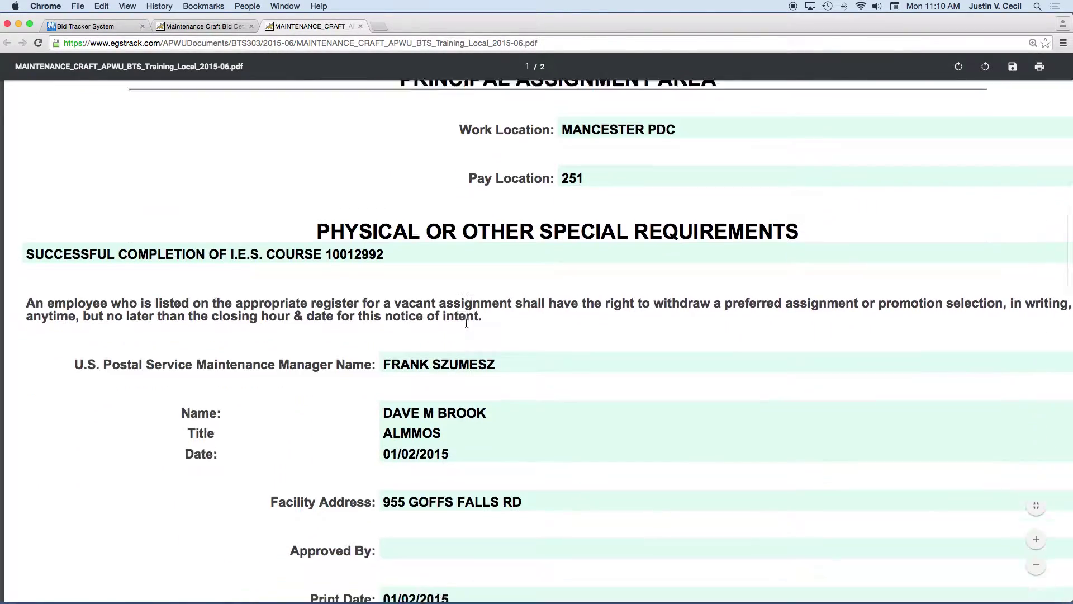
{"action": "scroll", "coordinate": [466, 323], "scroll_direction": "up", "scroll_amount": 20}
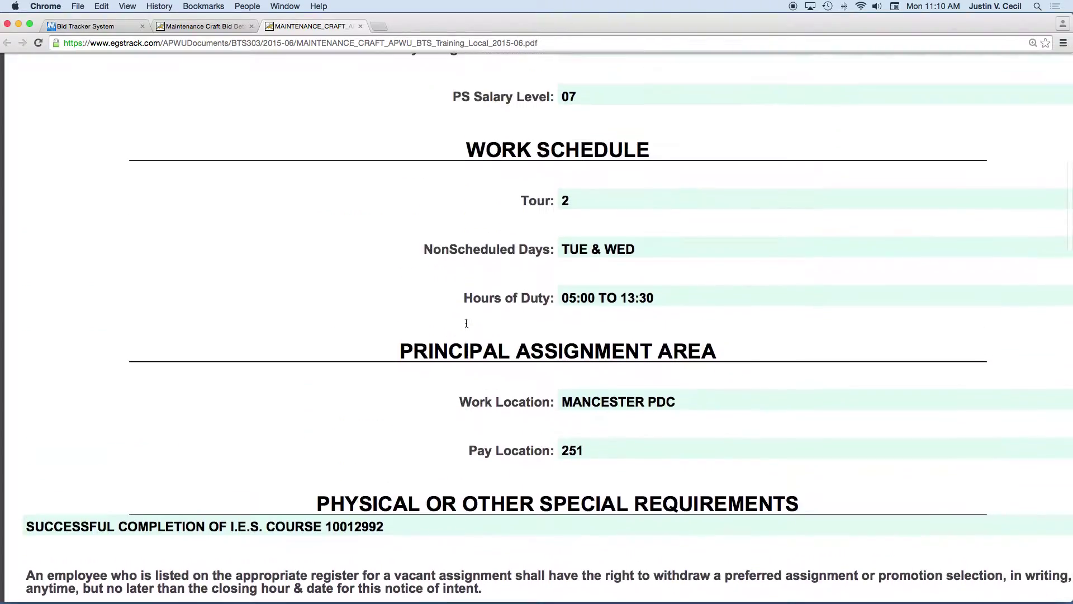
{"action": "left_click", "coordinate": [361, 27]}
Search bids with Craft set to Motor Vehicle, returning four results.
{"action": "scroll", "coordinate": [315, 143], "scroll_direction": "up", "scroll_amount": 7}
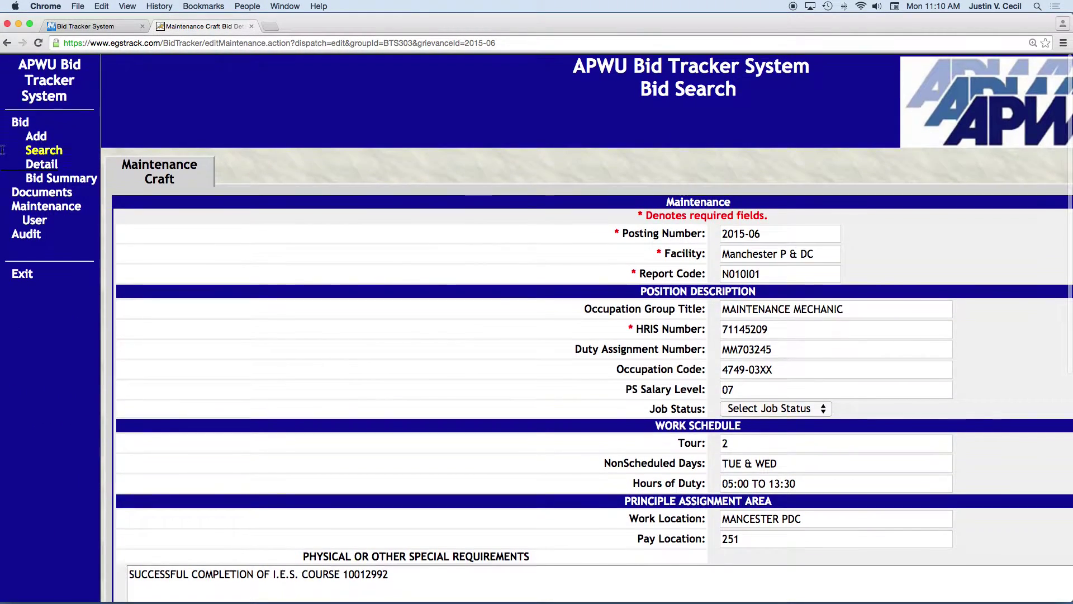
{"action": "left_click", "coordinate": [43, 152]}
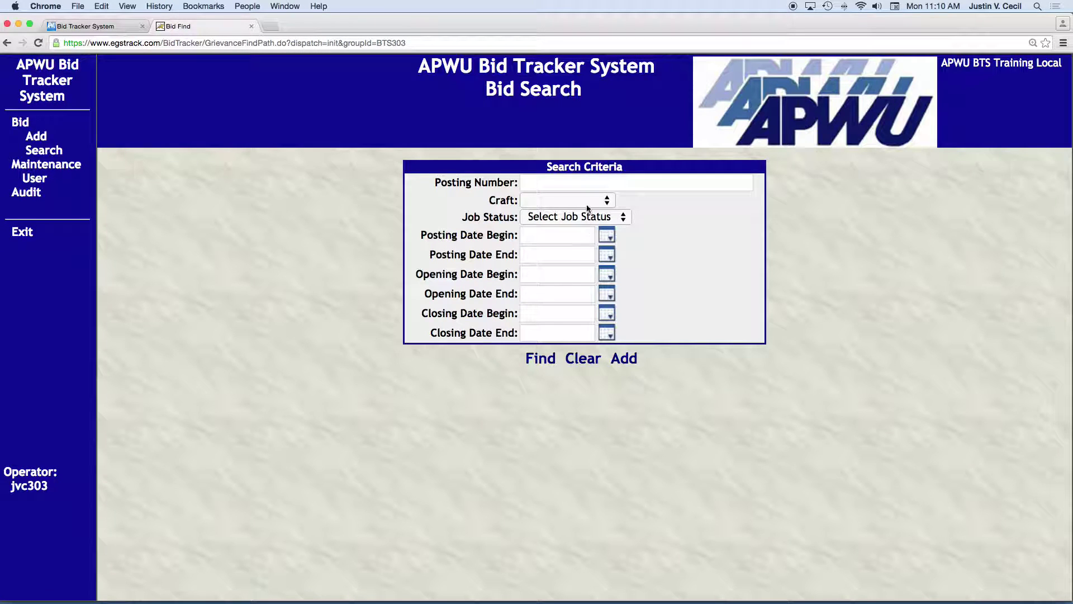
{"action": "left_click", "coordinate": [588, 202]}
{"action": "left_click", "coordinate": [556, 242]}
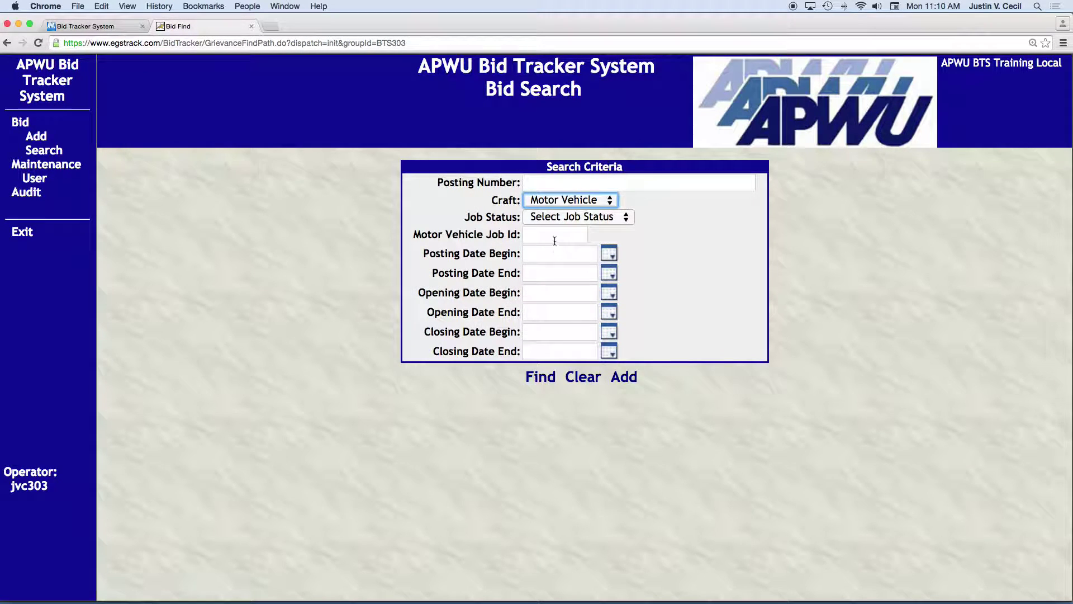
{"action": "left_click", "coordinate": [536, 379]}
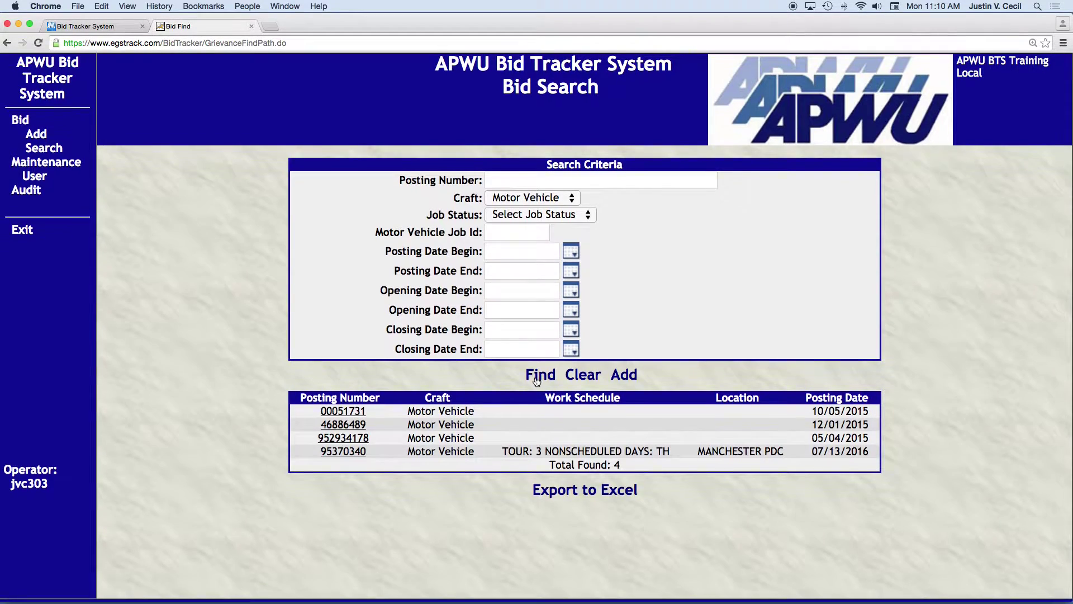
Open Motor Vehicle bid 00051731 for SHAKER VMF and scroll down its details.
{"action": "left_click", "coordinate": [337, 415]}
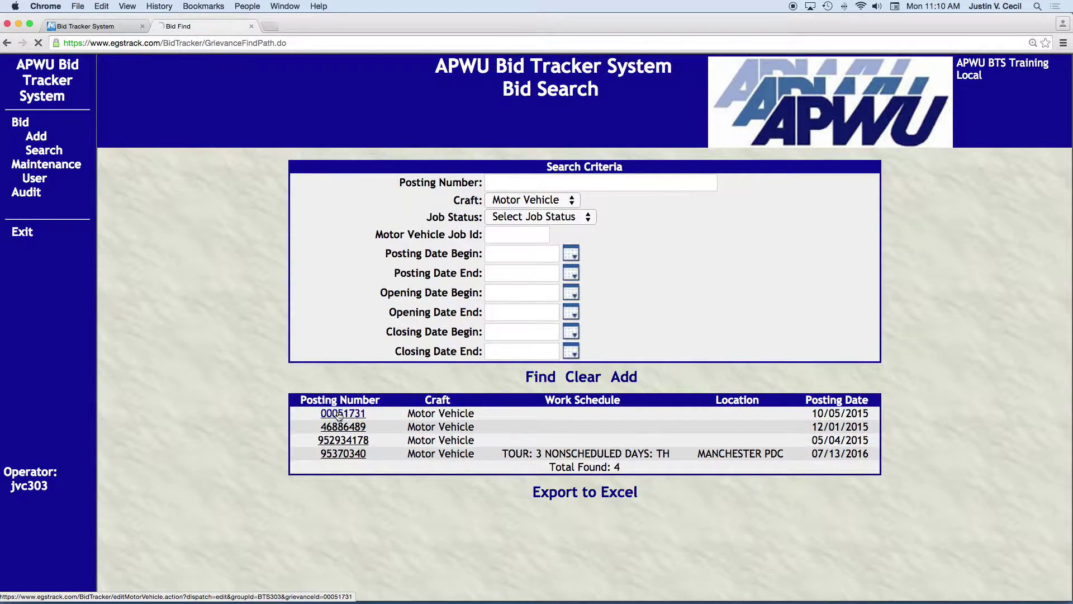
{"action": "scroll", "coordinate": [422, 402], "scroll_direction": "down", "scroll_amount": 2}
{"action": "scroll", "coordinate": [422, 402], "scroll_direction": "right", "scroll_amount": 5}
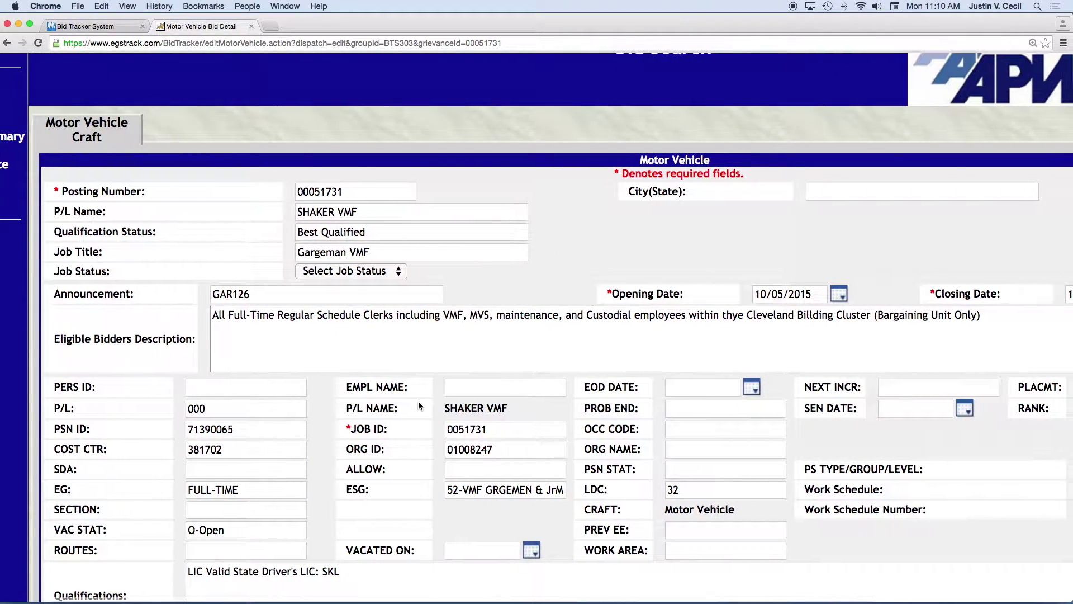
{"action": "scroll", "coordinate": [417, 401], "scroll_direction": "left", "scroll_amount": 3}
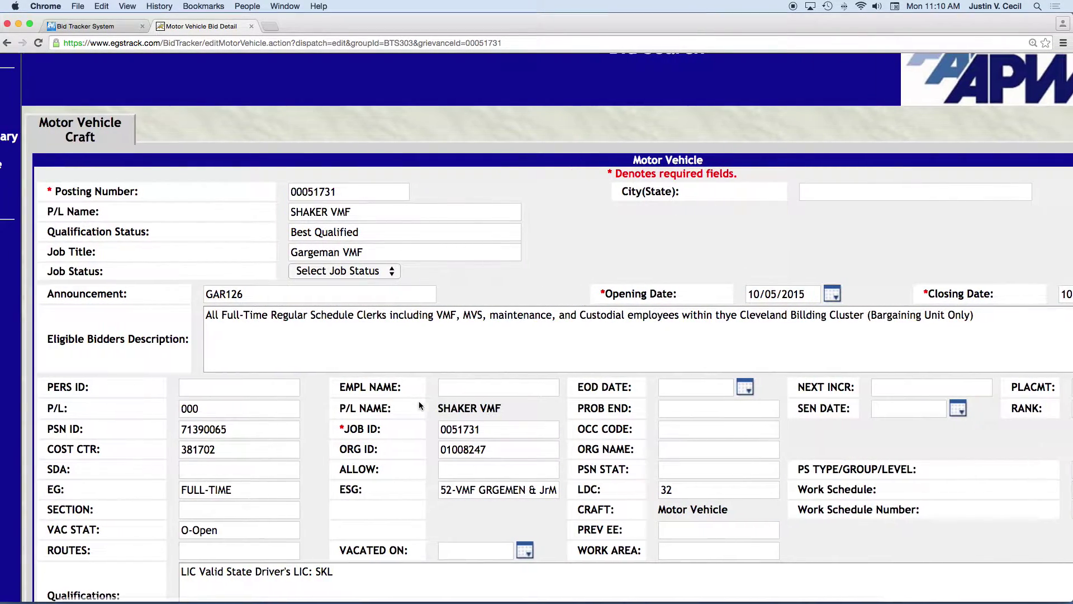
{"action": "scroll", "coordinate": [418, 401], "scroll_direction": "down", "scroll_amount": 5}
{"action": "scroll", "coordinate": [419, 405], "scroll_direction": "down", "scroll_amount": 3}
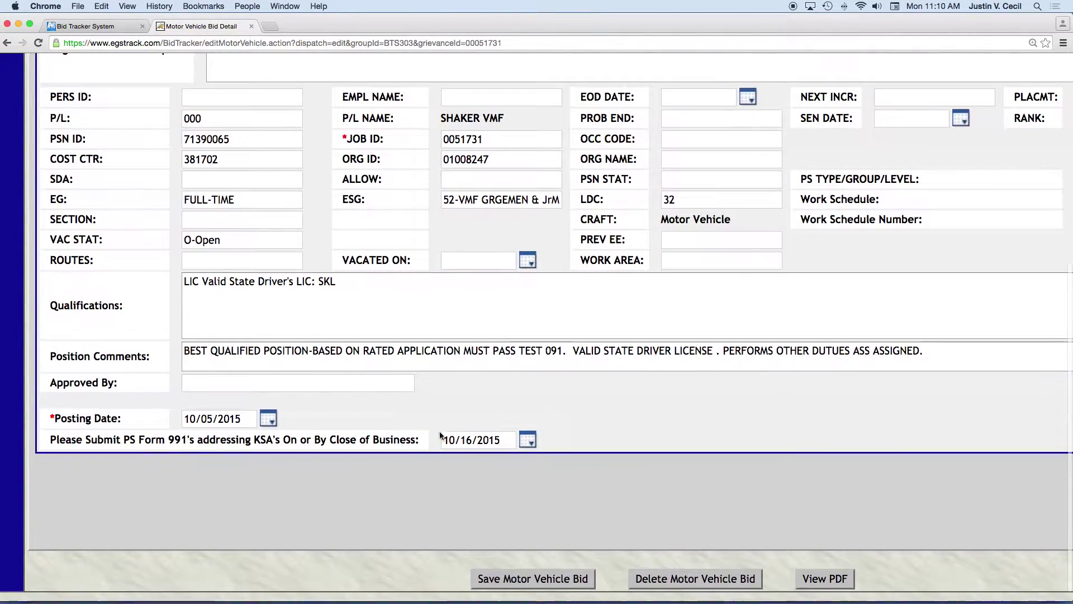
Inspect bid 00051731's PDF zoomed up to 250%, shrink it to fit, then close it.
{"action": "left_click", "coordinate": [816, 579]}
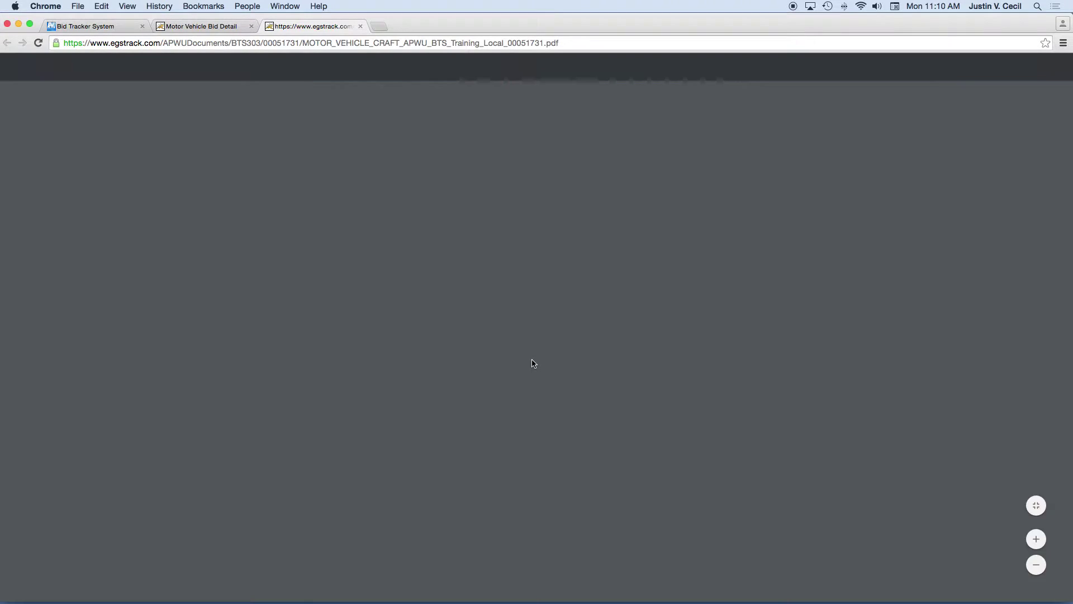
{"action": "key", "text": "super+equal"}
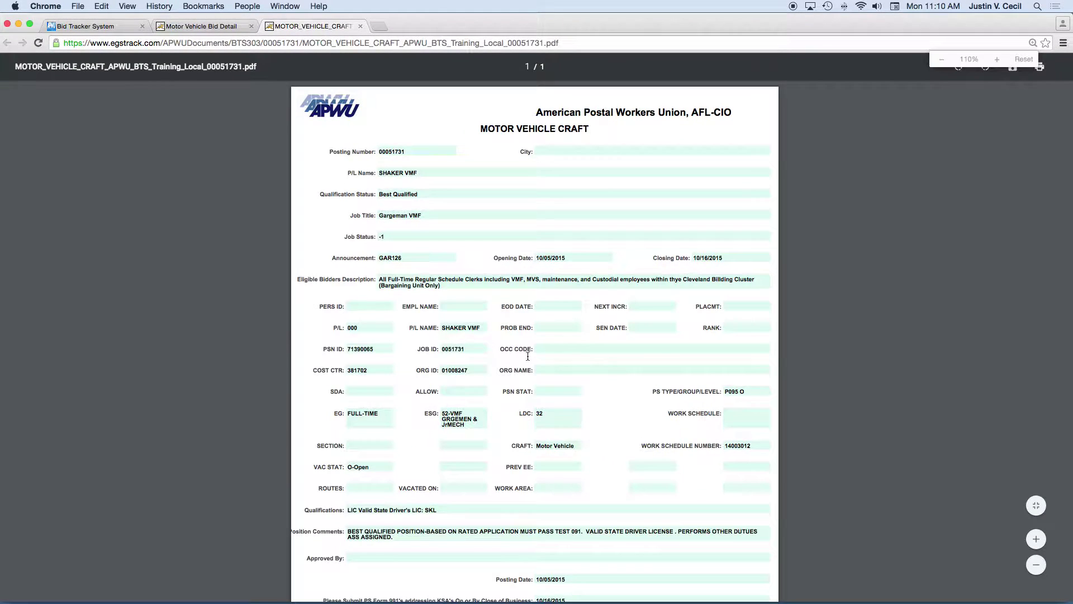
{"action": "key", "text": "super+equal"}
{"action": "key", "text": "super+equal"}
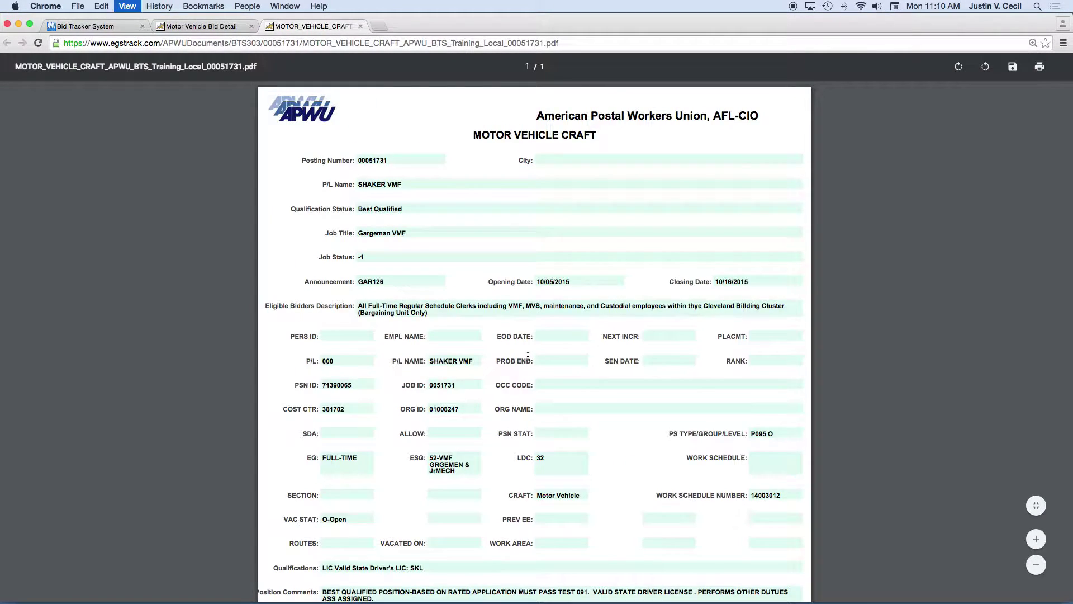
{"action": "key", "text": "super+equal"}
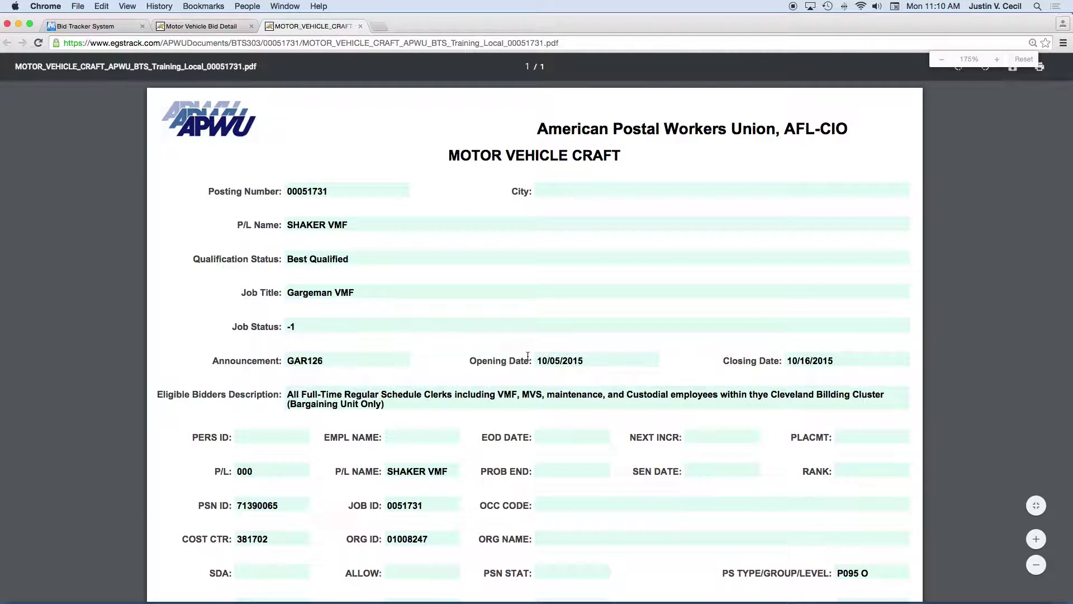
{"action": "key", "text": "super+equal"}
{"action": "key", "text": "super+equal"}
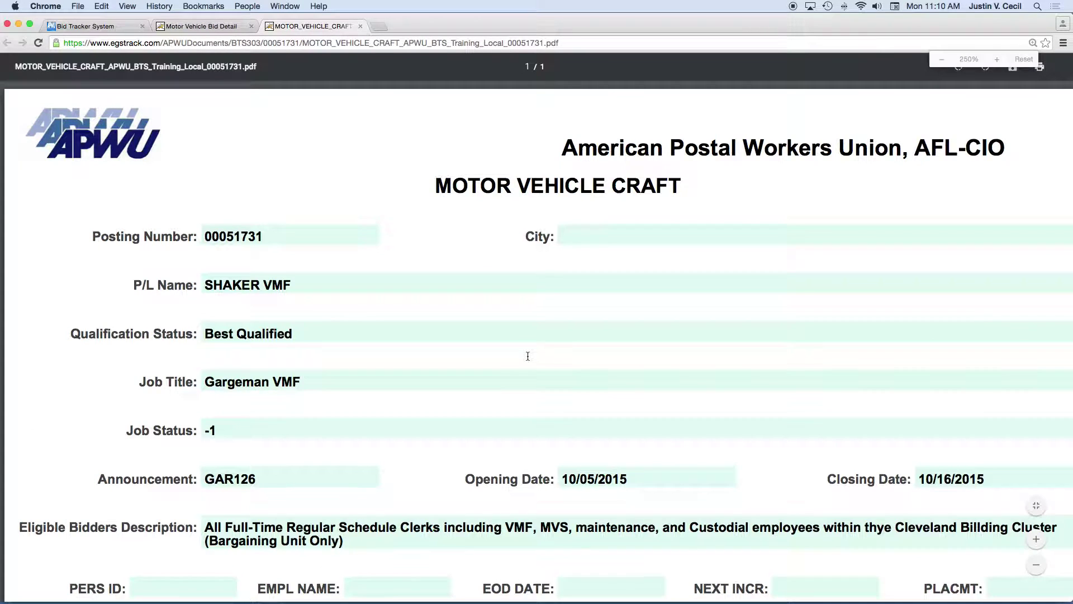
{"action": "key", "text": "super+equal"}
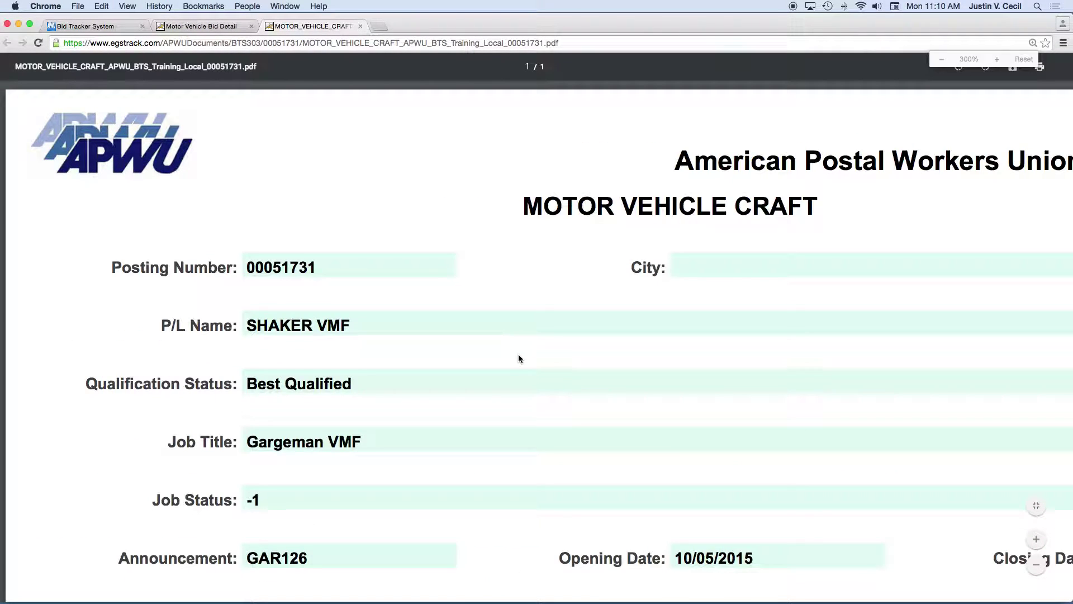
{"action": "scroll", "coordinate": [523, 355], "scroll_direction": "down", "scroll_amount": 10}
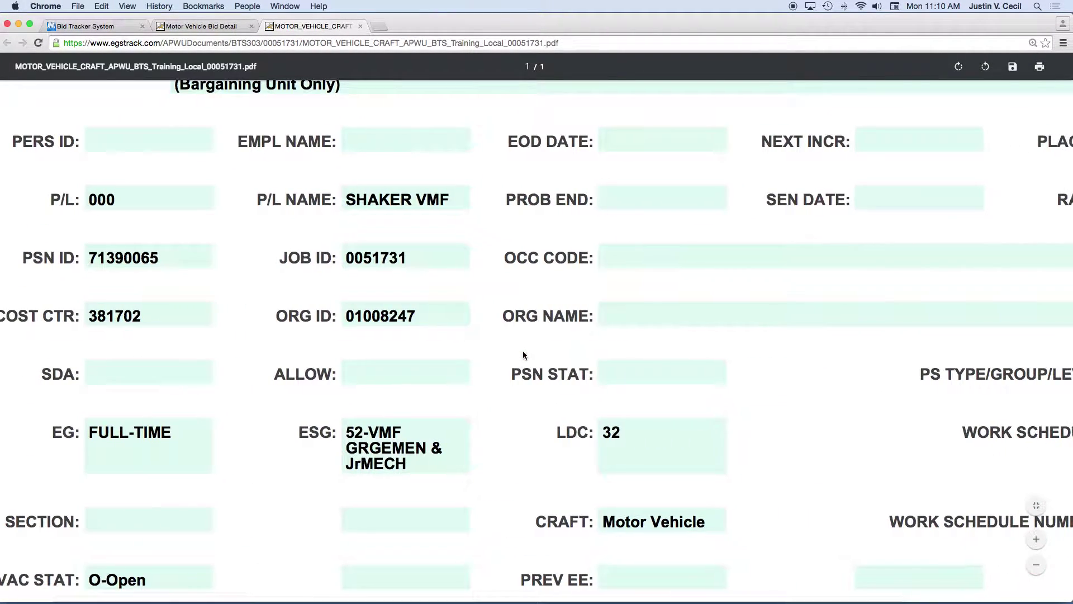
{"action": "scroll", "coordinate": [528, 351], "scroll_direction": "up", "scroll_amount": 10}
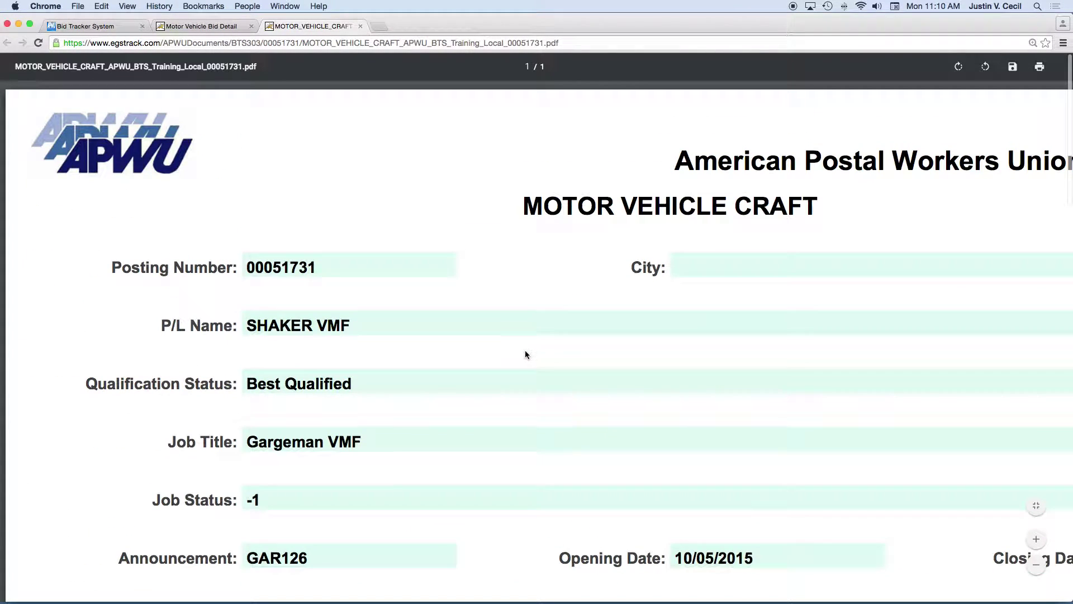
{"action": "key", "text": "super+minus"}
{"action": "key", "text": "super+minus"}
{"action": "key", "text": "super+minus"}
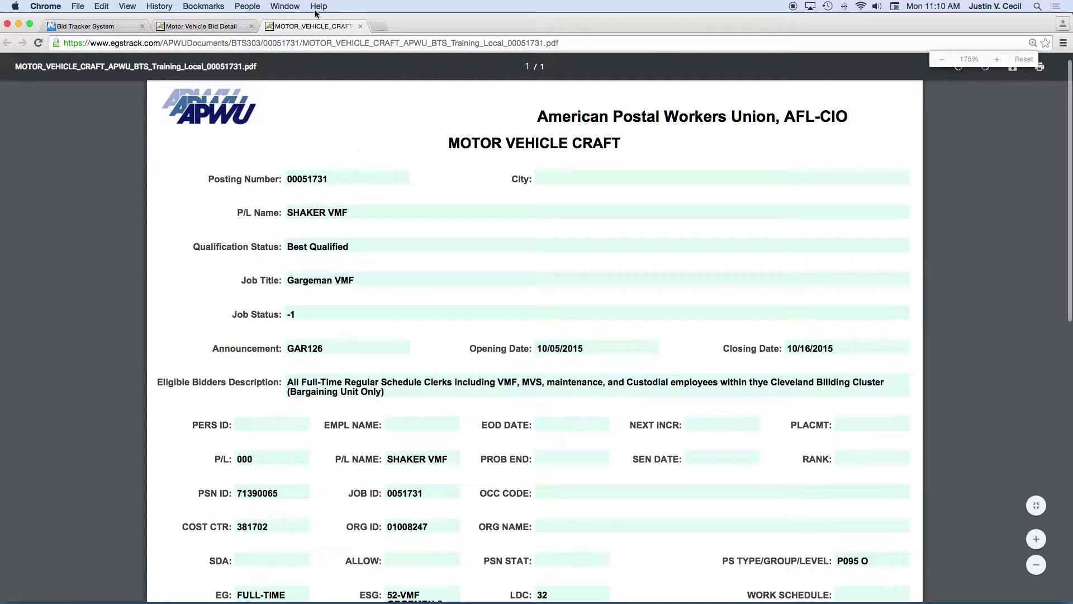
{"action": "left_click", "coordinate": [361, 27]}
Reload bid 00051731's detail page and list its attached documents.
{"action": "scroll", "coordinate": [326, 208], "scroll_direction": "left", "scroll_amount": 3}
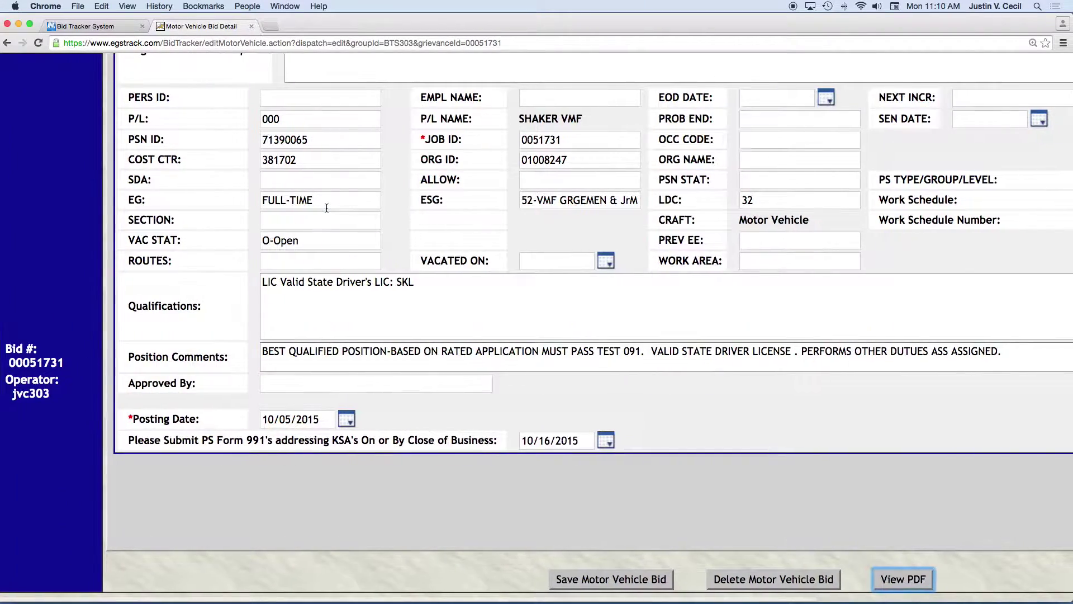
{"action": "scroll", "coordinate": [326, 208], "scroll_direction": "up", "scroll_amount": 6}
{"action": "left_click", "coordinate": [43, 163]}
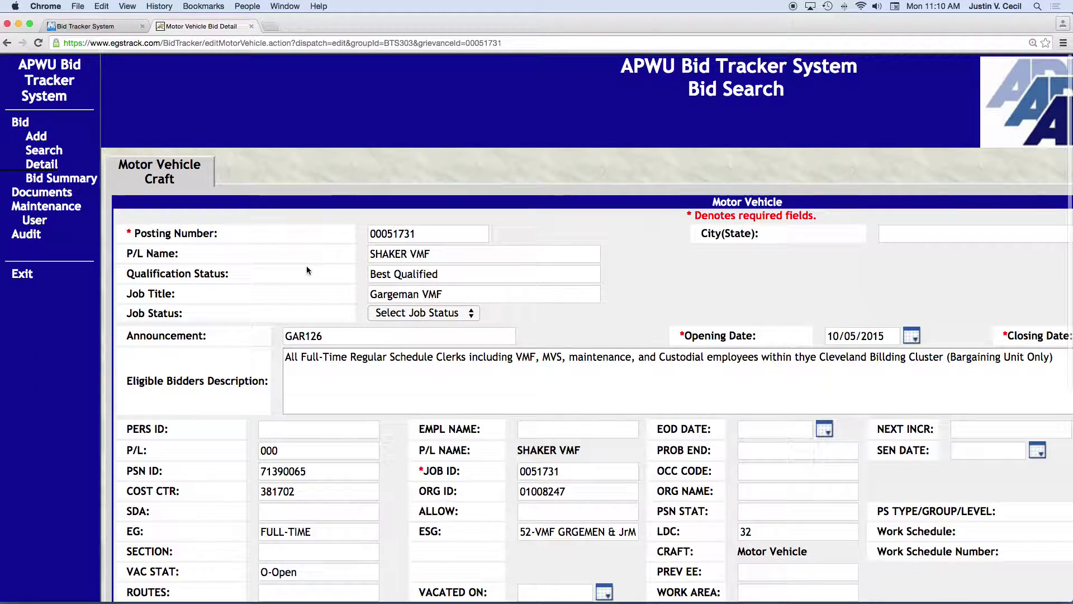
{"action": "left_click", "coordinate": [40, 194]}
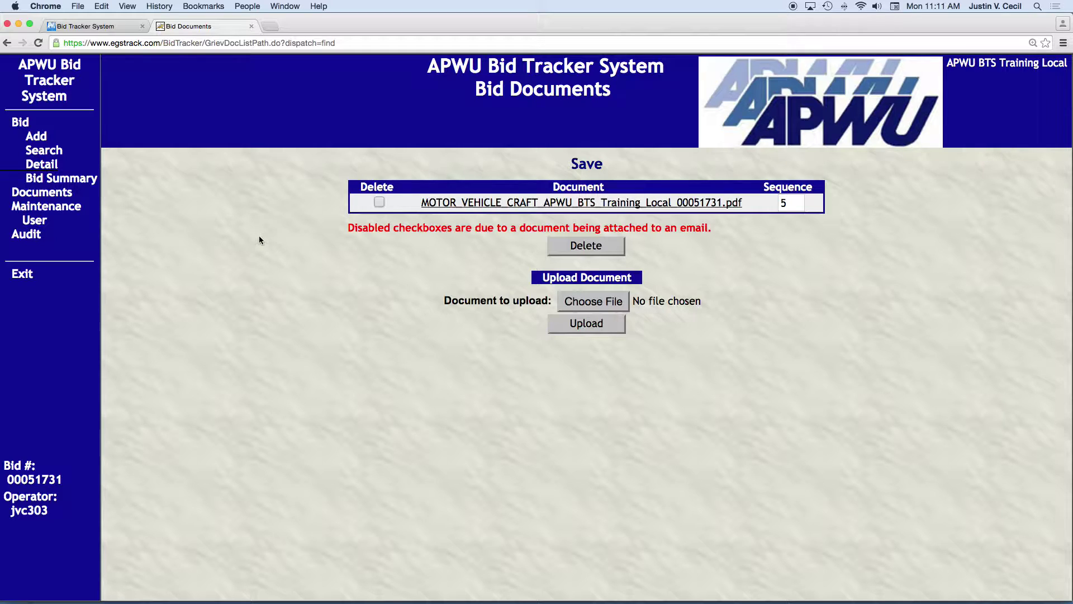
On the APWUegs Bid Tracker System page, open the support request form and choose BTS as the system.
{"action": "left_click", "coordinate": [108, 27]}
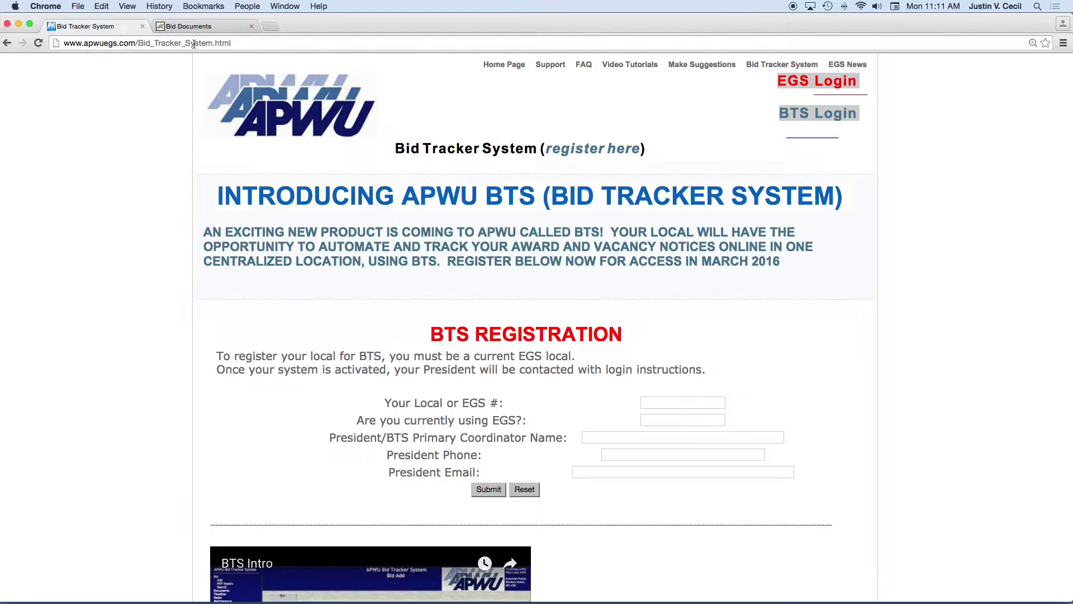
{"action": "left_click", "coordinate": [547, 66]}
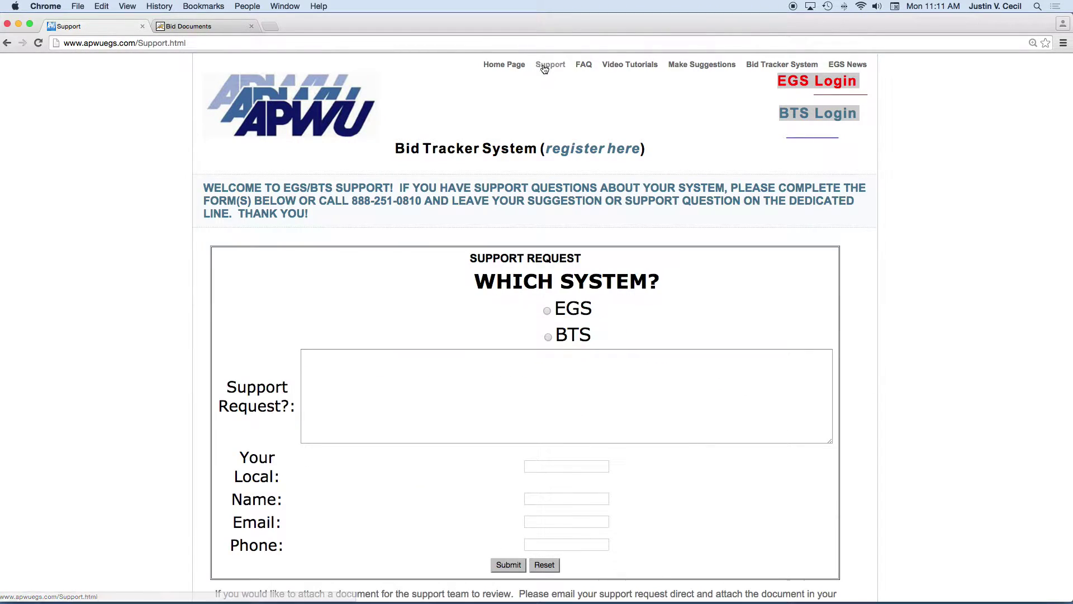
{"action": "scroll", "coordinate": [434, 229], "scroll_direction": "down", "scroll_amount": 2}
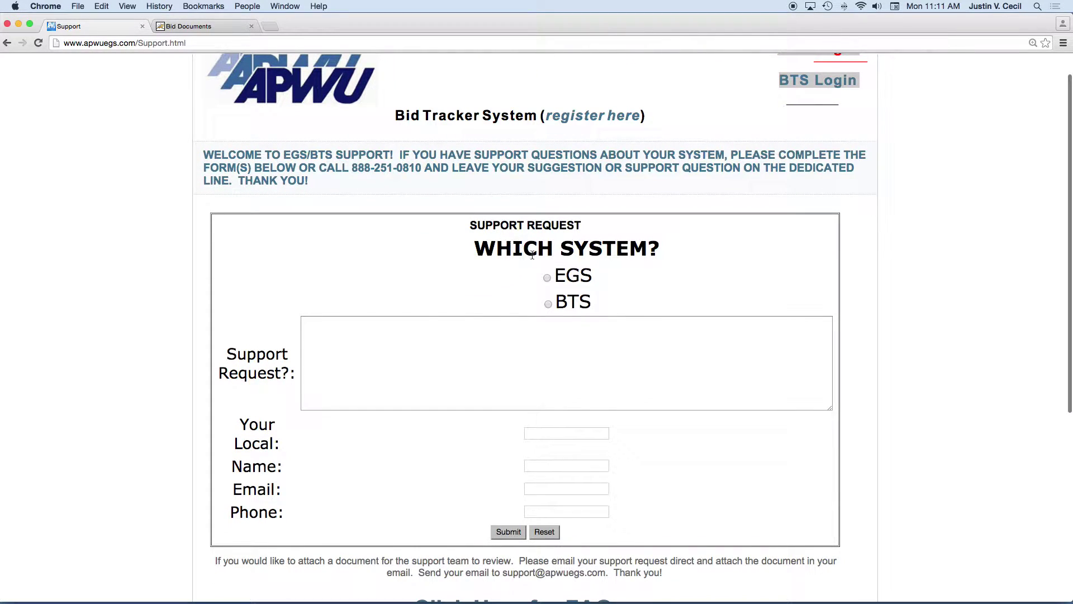
{"action": "left_click", "coordinate": [550, 303]}
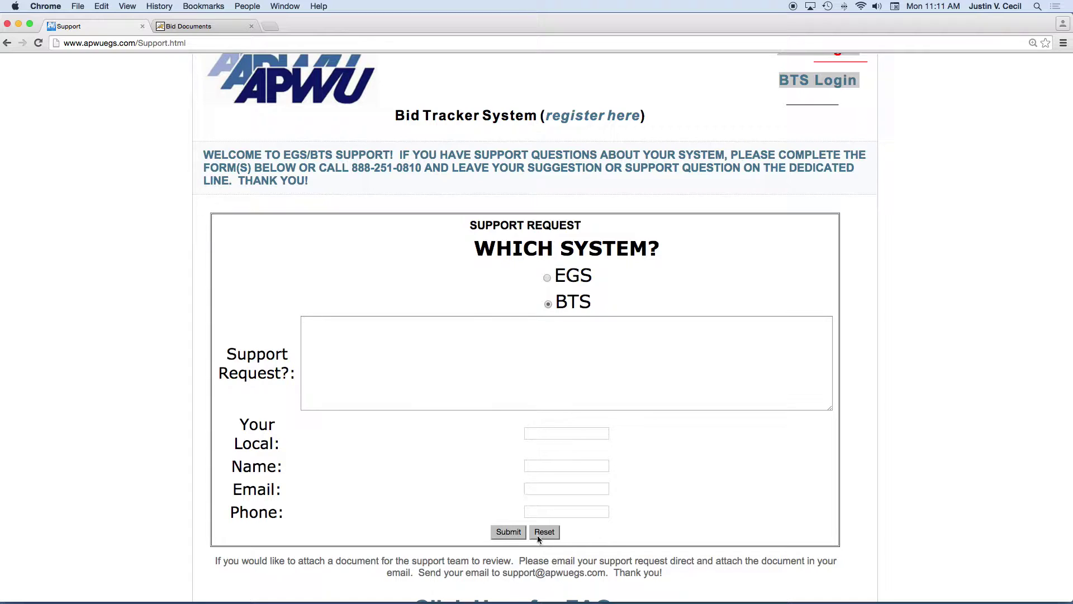
Open the Make Suggestions page and choose BTS as the system for the suggestion.
{"action": "scroll", "coordinate": [498, 292], "scroll_direction": "up", "scroll_amount": 2}
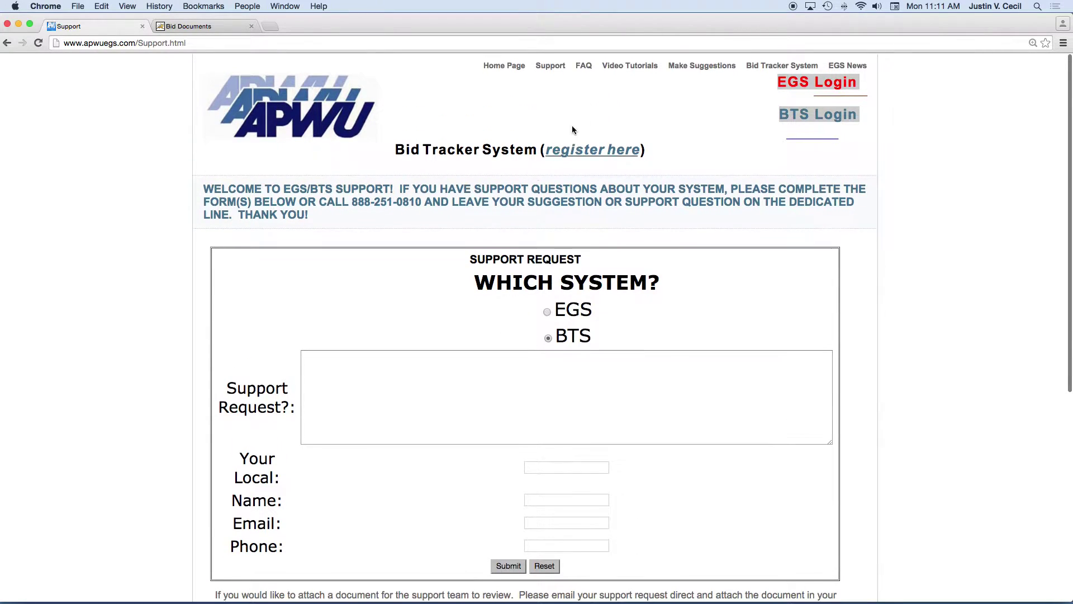
{"action": "left_click", "coordinate": [710, 70]}
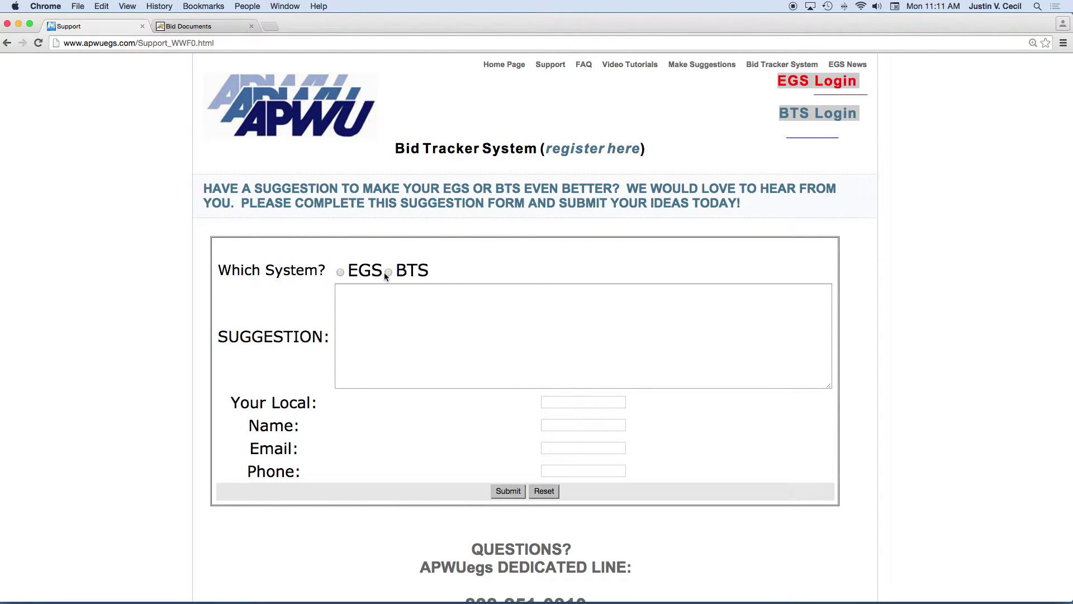
{"action": "left_click", "coordinate": [369, 301]}
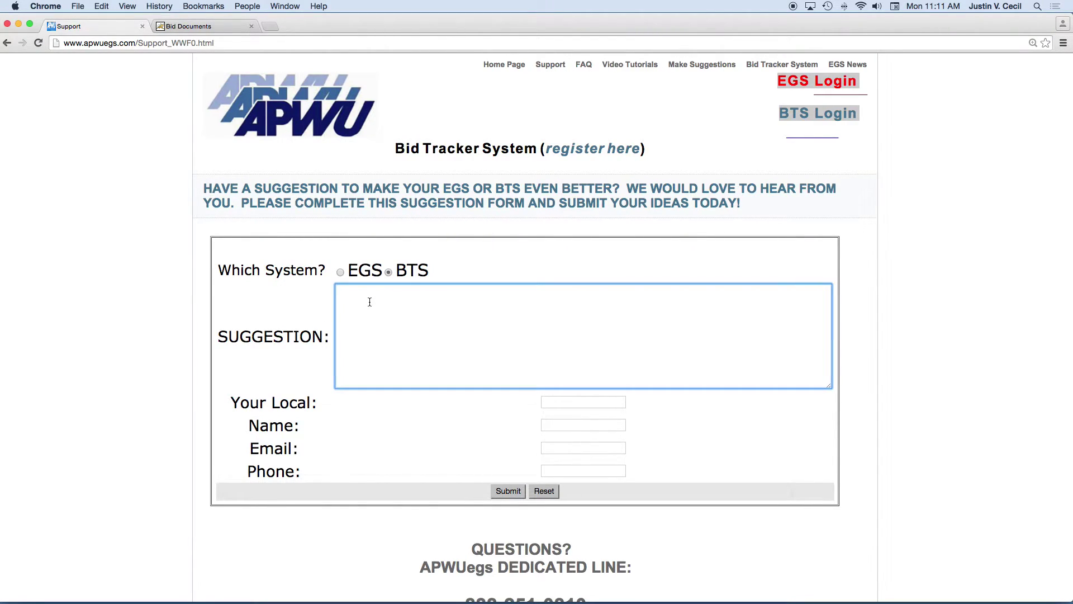
{"action": "scroll", "coordinate": [436, 196], "scroll_direction": "up", "scroll_amount": 2}
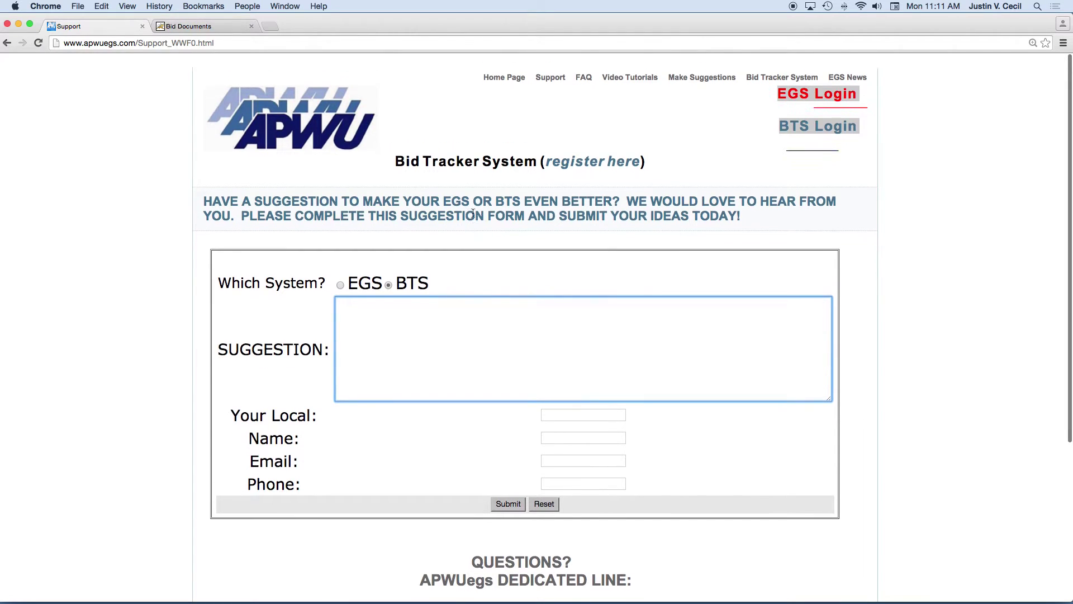